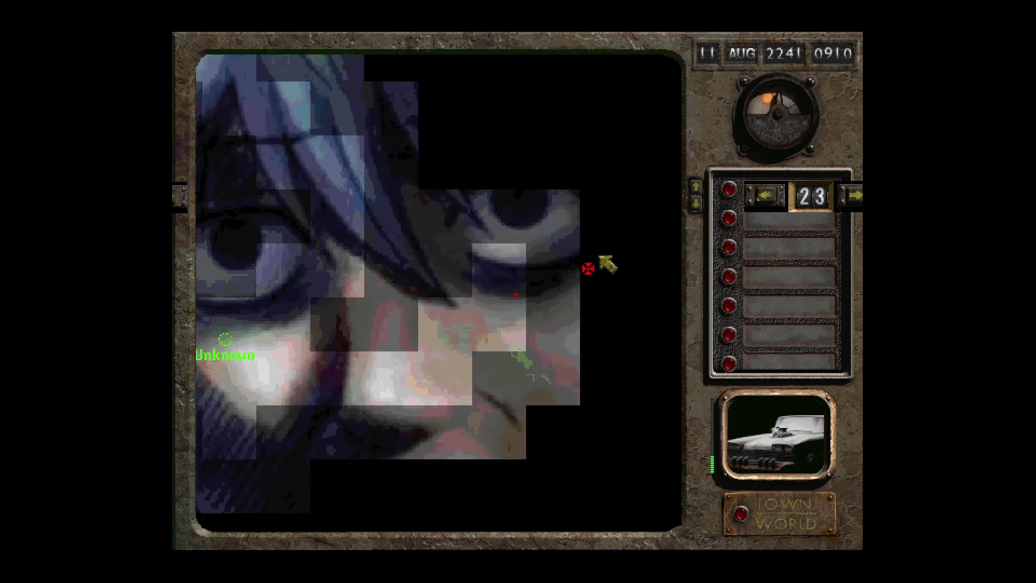
Step: Decline the random encounter and travel across the custom world map until Klamath is uncovered
{"action": "left_click", "coordinate": [564, 341]}
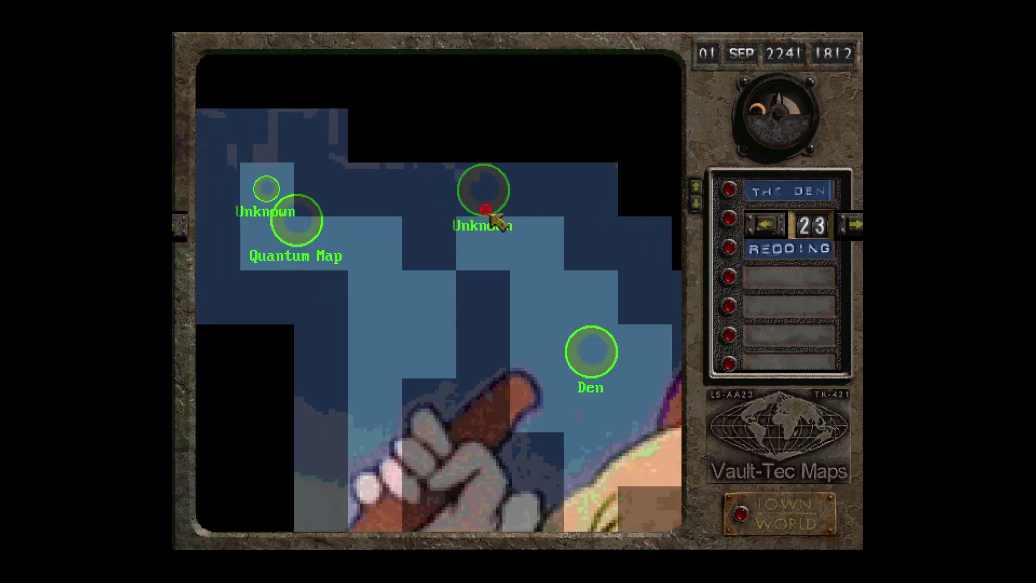
{"action": "left_click", "coordinate": [390, 348]}
{"action": "left_click", "coordinate": [394, 216]}
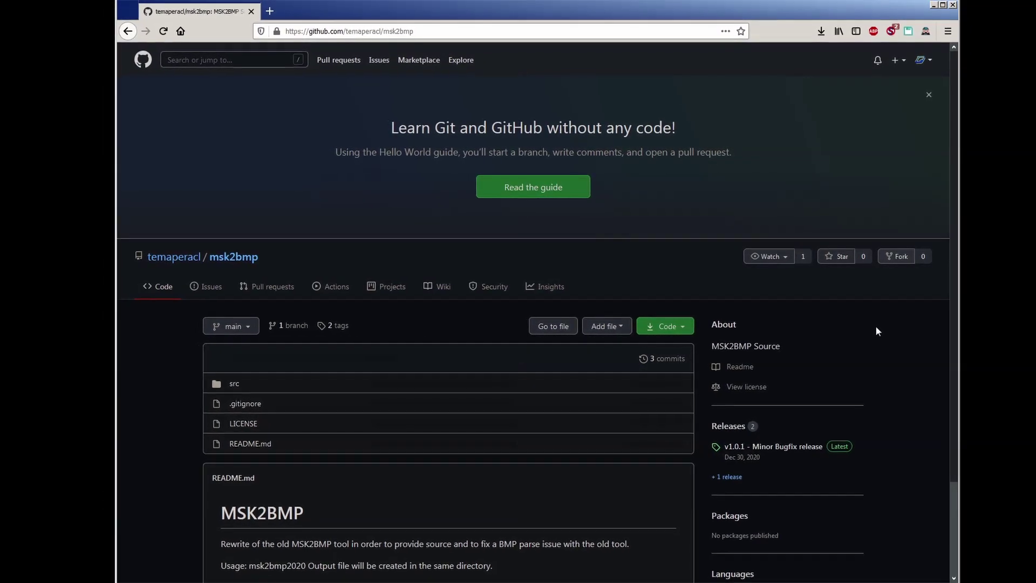
Step: Open the msk2bmp repository's Releases page and download MSK2BMP2020.exe
{"action": "scroll", "coordinate": [821, 334], "scroll_direction": "down", "scroll_amount": 3}
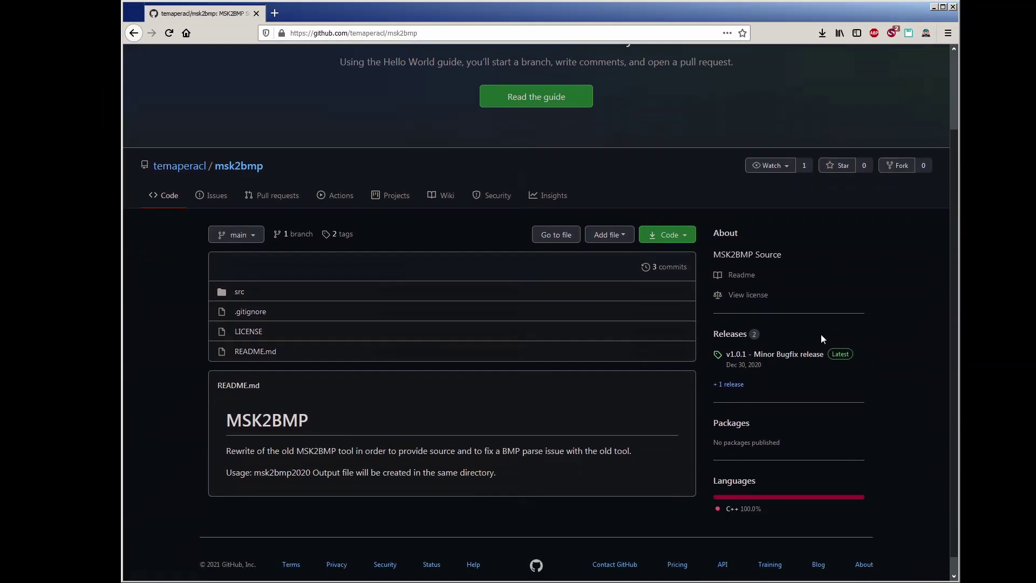
{"action": "left_click", "coordinate": [729, 320]}
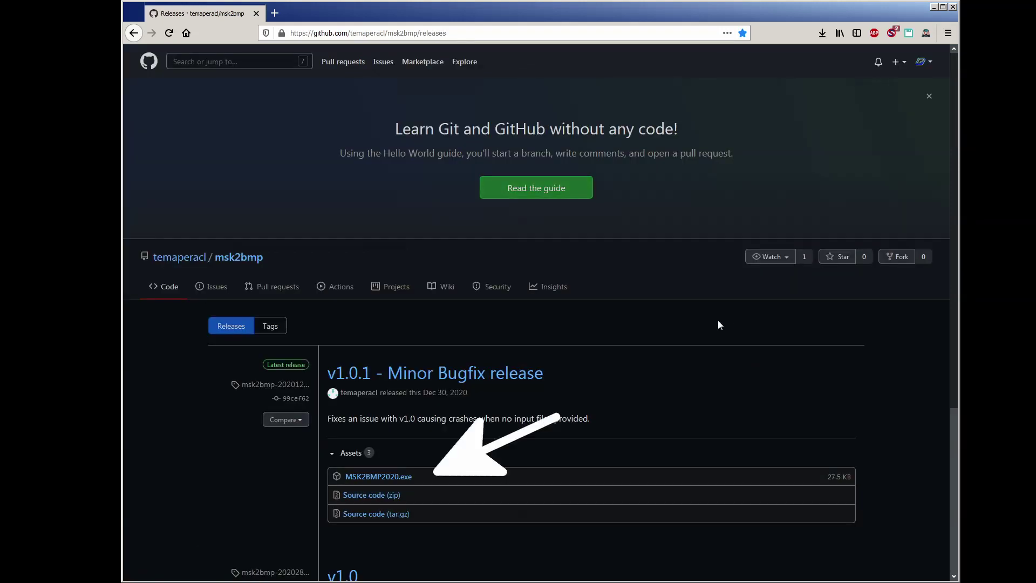
{"action": "left_click", "coordinate": [386, 477]}
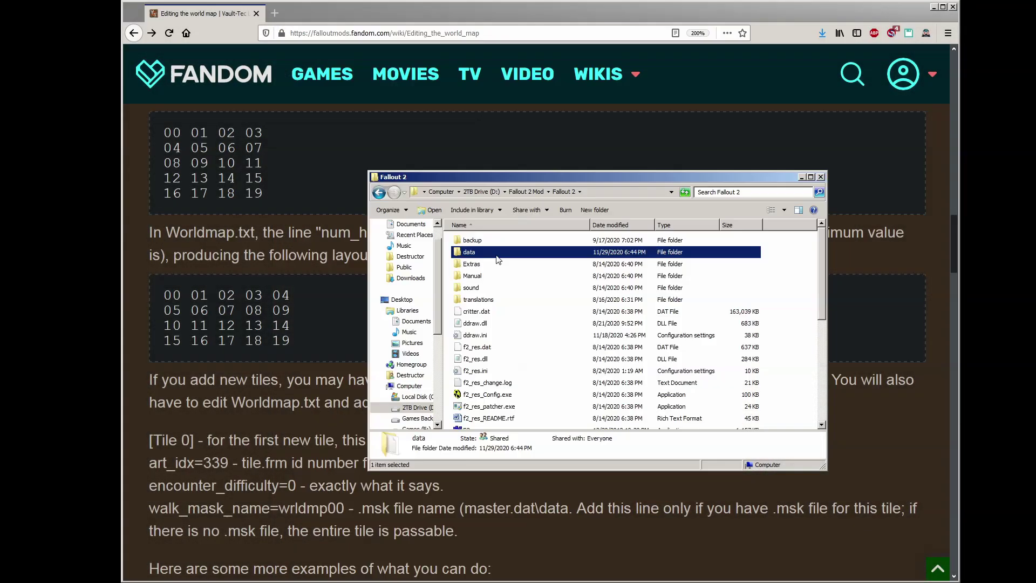
Step: Open WORLDMAP.TXT from the game's data\data folder in Notepad for editing
{"action": "double_click", "coordinate": [497, 258]}
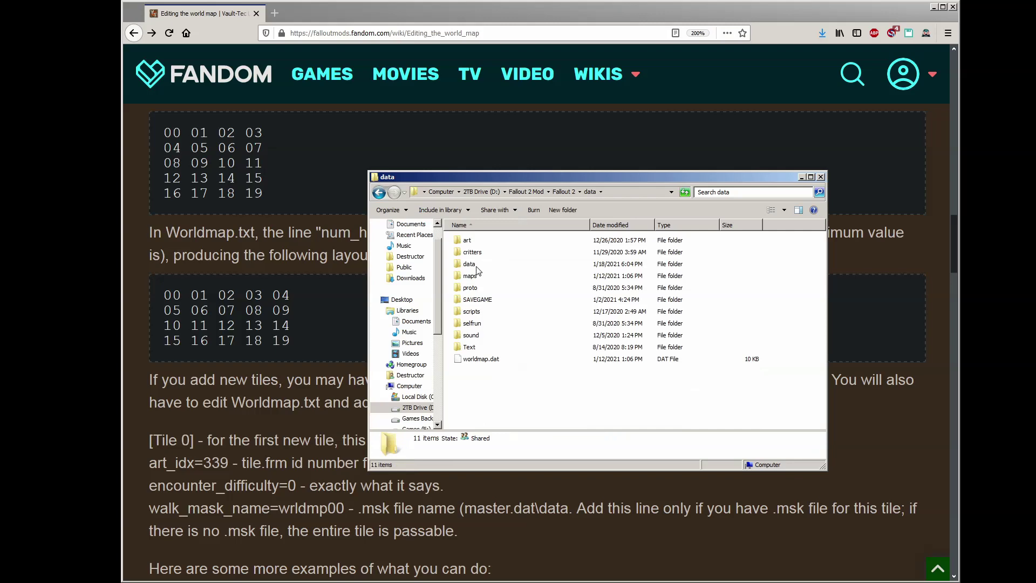
{"action": "left_click", "coordinate": [478, 267]}
{"action": "double_click", "coordinate": [498, 268]}
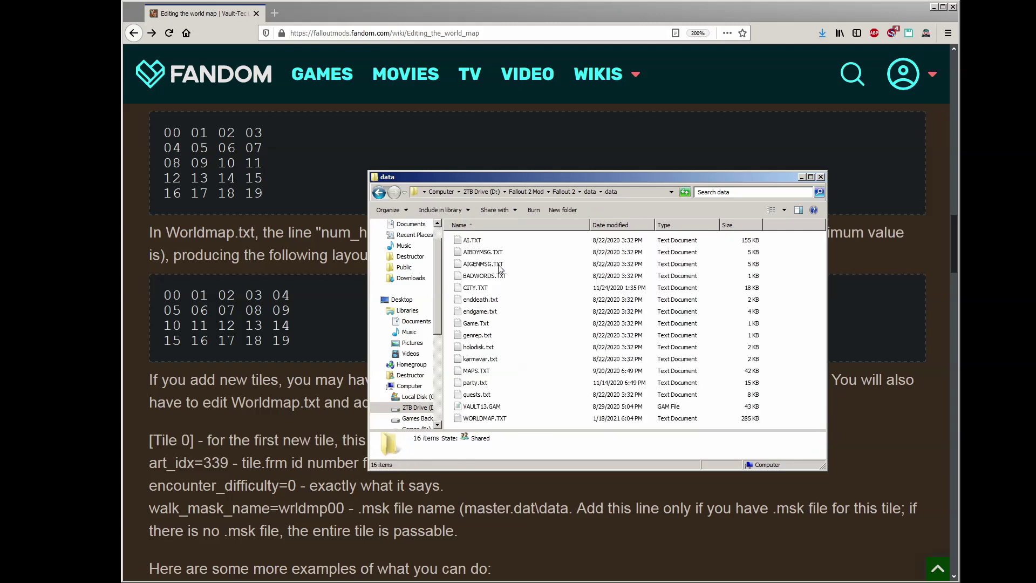
{"action": "left_click", "coordinate": [479, 420]}
{"action": "right_click", "coordinate": [515, 425]}
{"action": "left_click", "coordinate": [540, 247]}
Step: Find the num_horizontal_tiles setting and select its =4 value
{"action": "key", "text": "ctrl+f"}
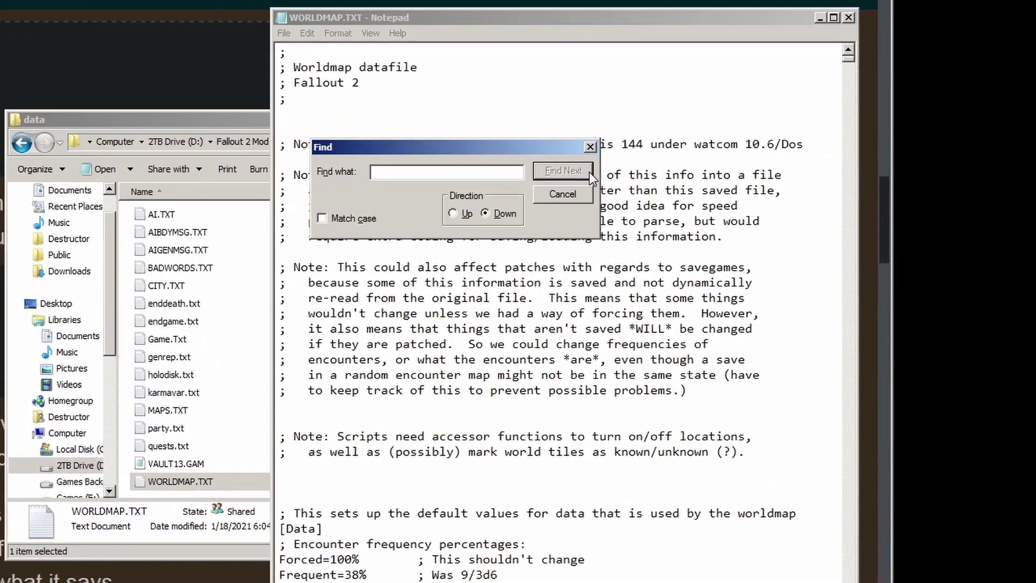
{"action": "type", "text": "num_horizontal_tiles"}
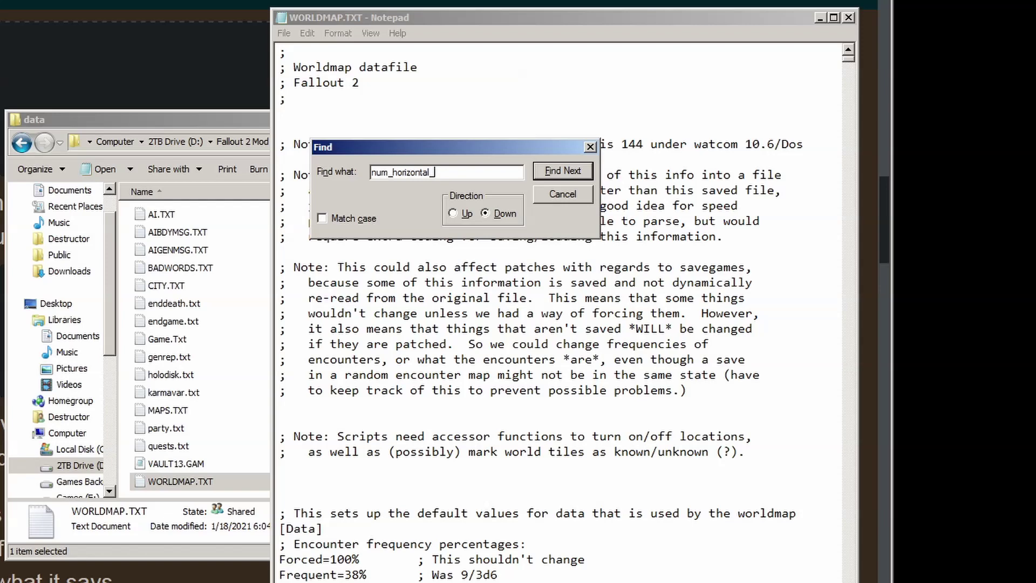
{"action": "key", "text": "Return"}
{"action": "key", "text": "Escape"}
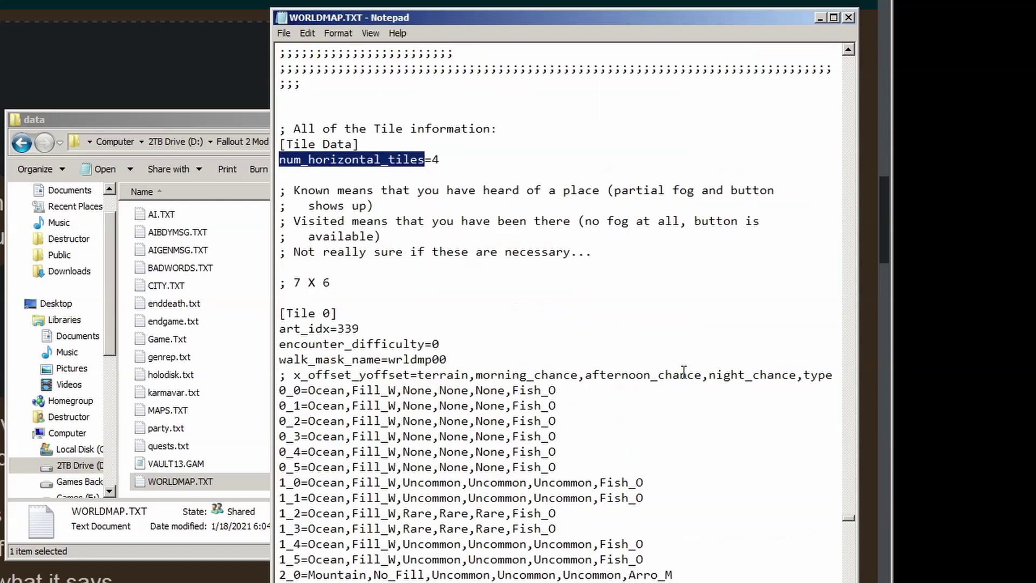
{"action": "left_click_drag", "start_coordinate": [441, 160], "coordinate": [431, 159]}
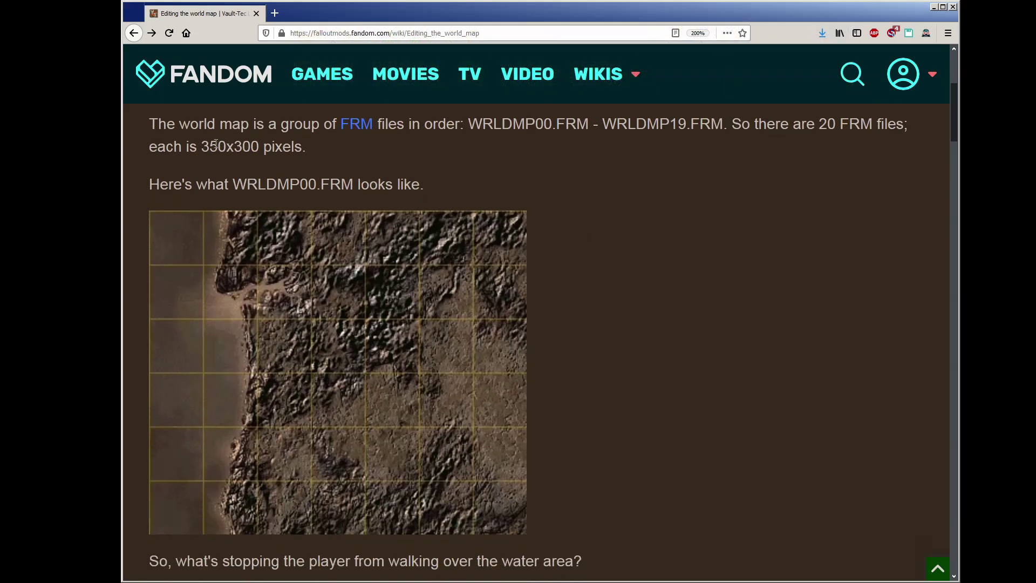
Step: Highlight the 350x300 pixel tile size in the WRLDMP00.FRM description, then clear the highlight
{"action": "left_click_drag", "start_coordinate": [201, 146], "coordinate": [258, 147]}
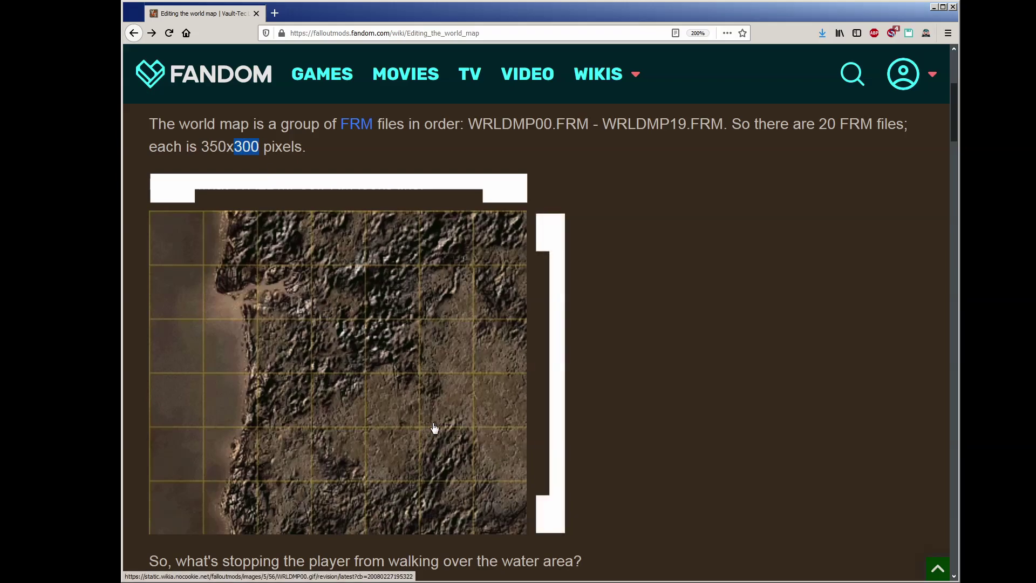
{"action": "left_click", "coordinate": [639, 405]}
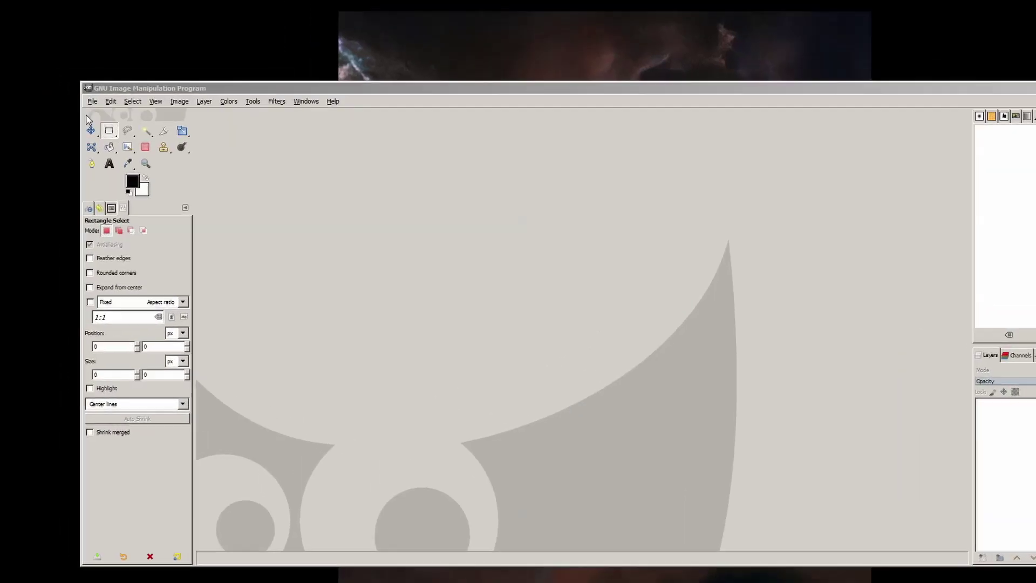
Step: Create a new image with width 1400 and height 1500 pixels
{"action": "left_click", "coordinate": [46, 82]}
{"action": "left_click", "coordinate": [322, 212]}
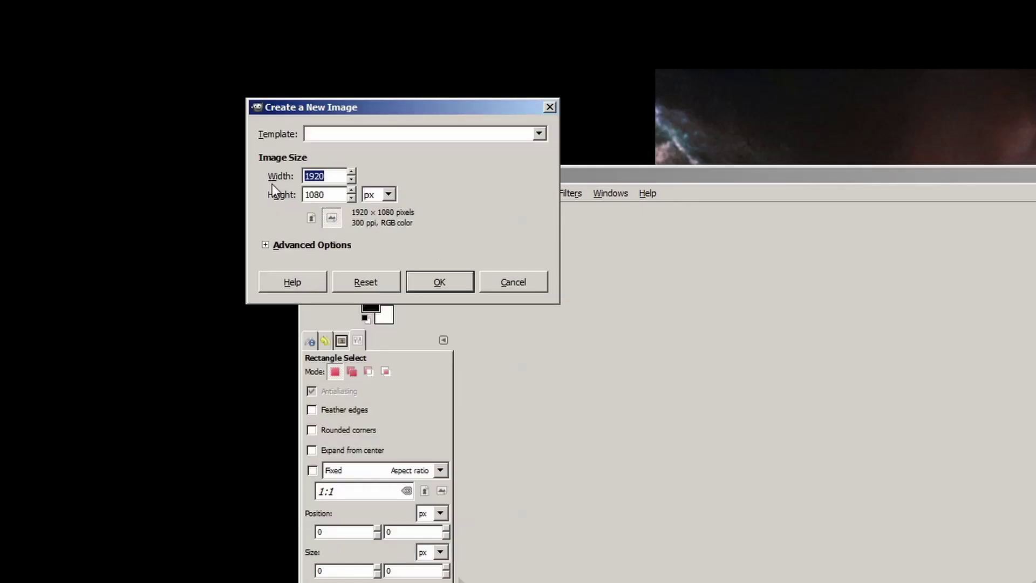
{"action": "type", "text": "1400"}
{"action": "key", "text": "Tab"}
{"action": "type", "text": "1500"}
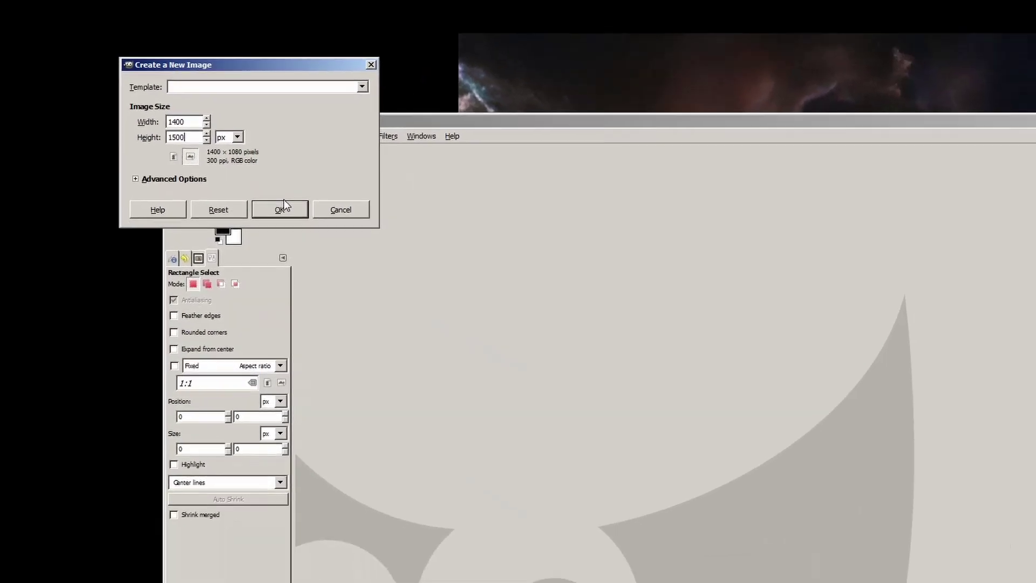
{"action": "left_click", "coordinate": [439, 281]}
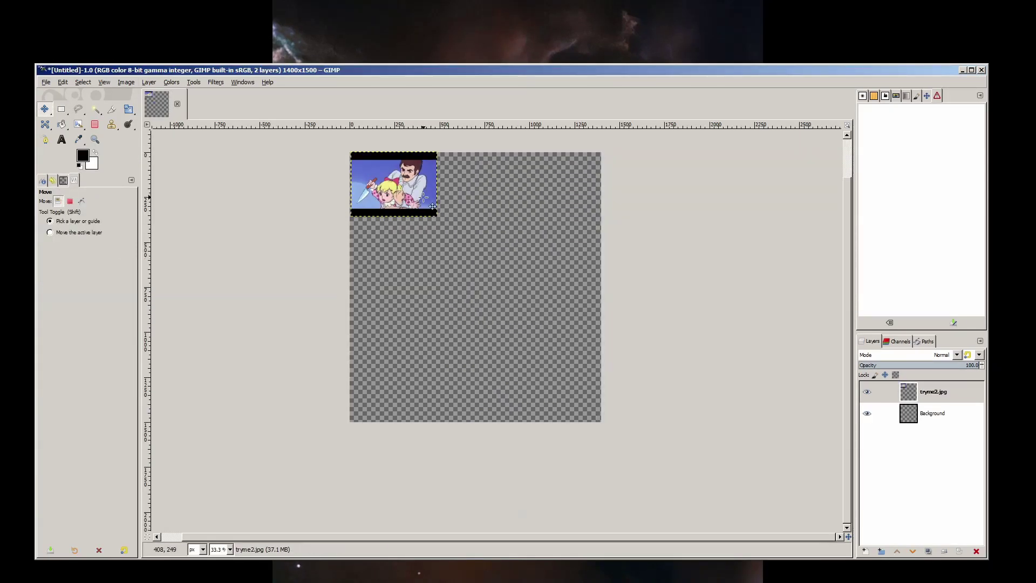
Step: Scale the tryme2.jpg and Gintama-Meme-Feature.png layers to the full canvas width
{"action": "key", "text": "shift+s"}
{"action": "left_click", "coordinate": [432, 207]}
{"action": "left_click_drag", "start_coordinate": [433, 206], "coordinate": [600, 317]}
{"action": "key", "text": "Return"}
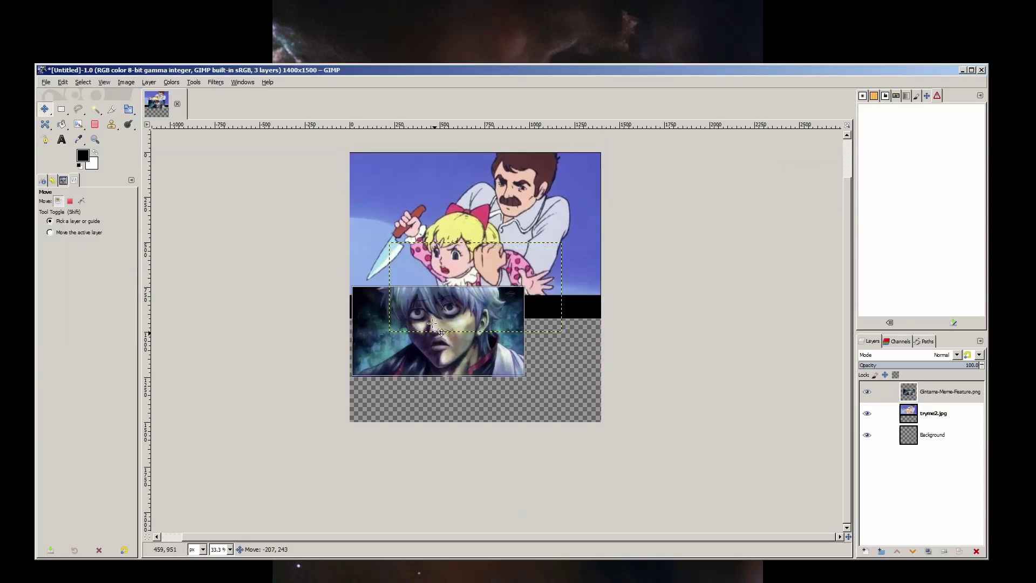
{"action": "key", "text": "shift+s"}
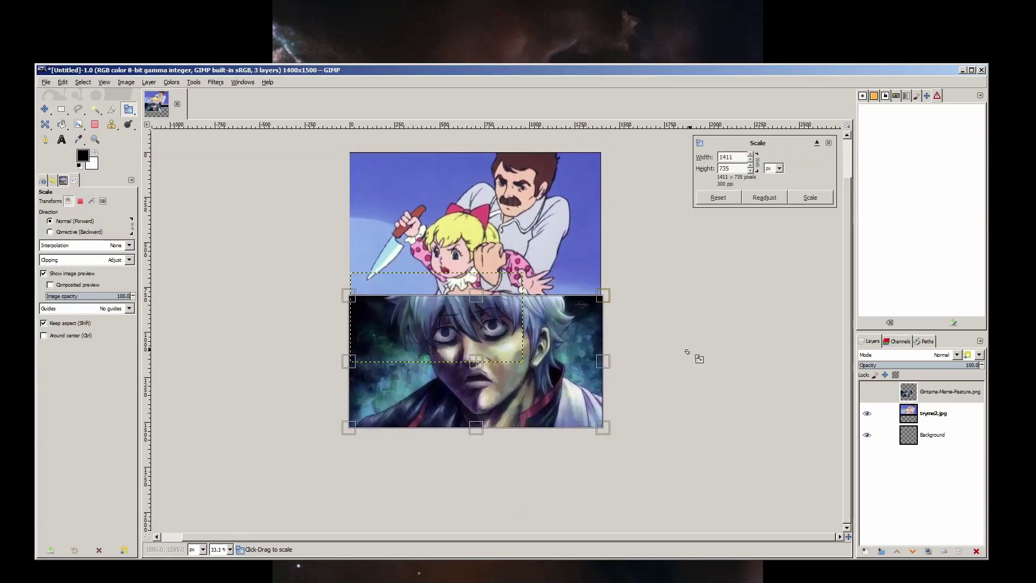
{"action": "key", "text": "Return"}
Step: Activate the Background layer and switch to the Move tool to position the layers
{"action": "key", "text": "r"}
{"action": "left_click", "coordinate": [885, 434]}
{"action": "scroll", "coordinate": [739, 377], "scroll_direction": "up", "scroll_amount": 6}
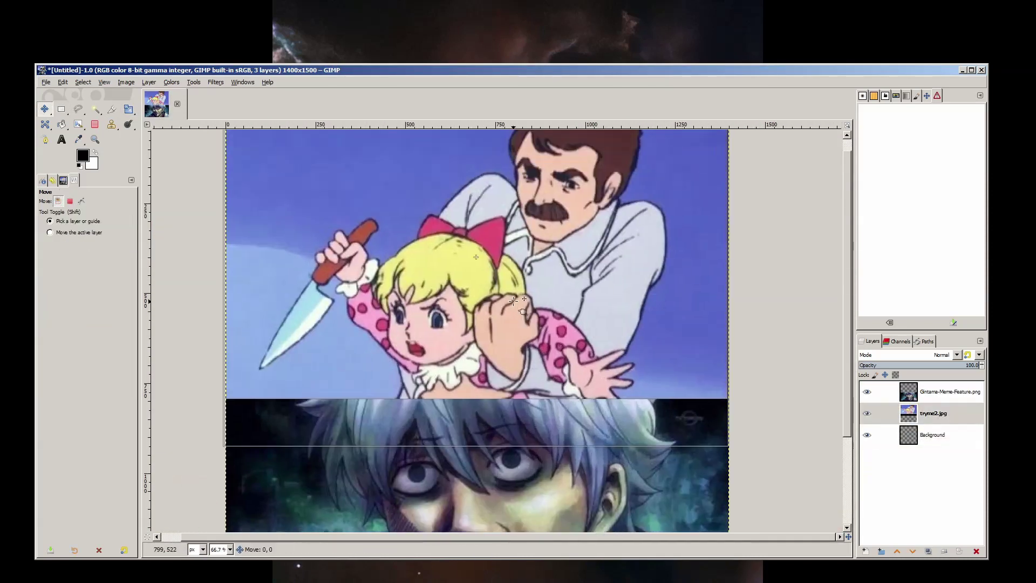
{"action": "scroll", "coordinate": [394, 398], "scroll_direction": "up", "scroll_amount": 4}
{"action": "key", "text": "m"}
{"action": "scroll", "coordinate": [432, 351], "scroll_direction": "down", "scroll_amount": 5}
{"action": "scroll", "coordinate": [479, 313], "scroll_direction": "up", "scroll_amount": 3}
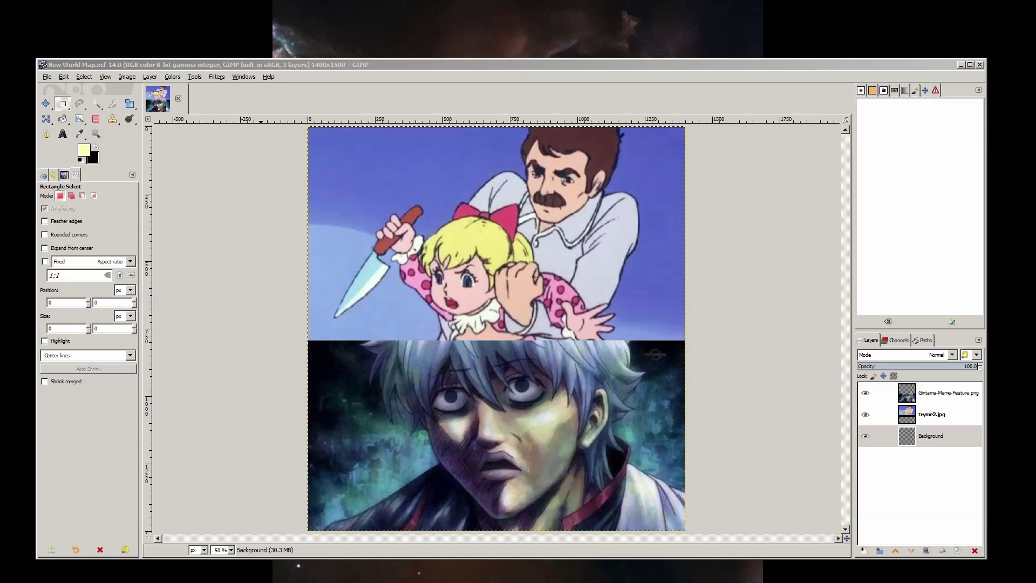
Step: Add vertical and horizontal guides on 350 px and 300 px tile boundaries, removing an extra one
{"action": "left_click_drag", "start_coordinate": [149, 251], "coordinate": [371, 281]}
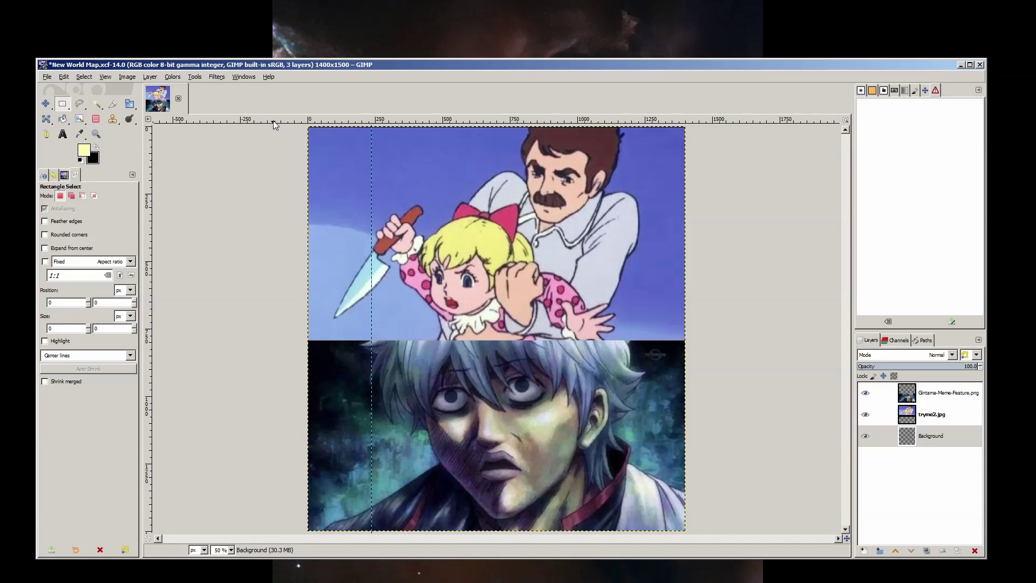
{"action": "left_click_drag", "start_coordinate": [274, 120], "coordinate": [276, 207]}
{"action": "key", "text": "m"}
{"action": "left_click_drag", "start_coordinate": [371, 187], "coordinate": [390, 183]}
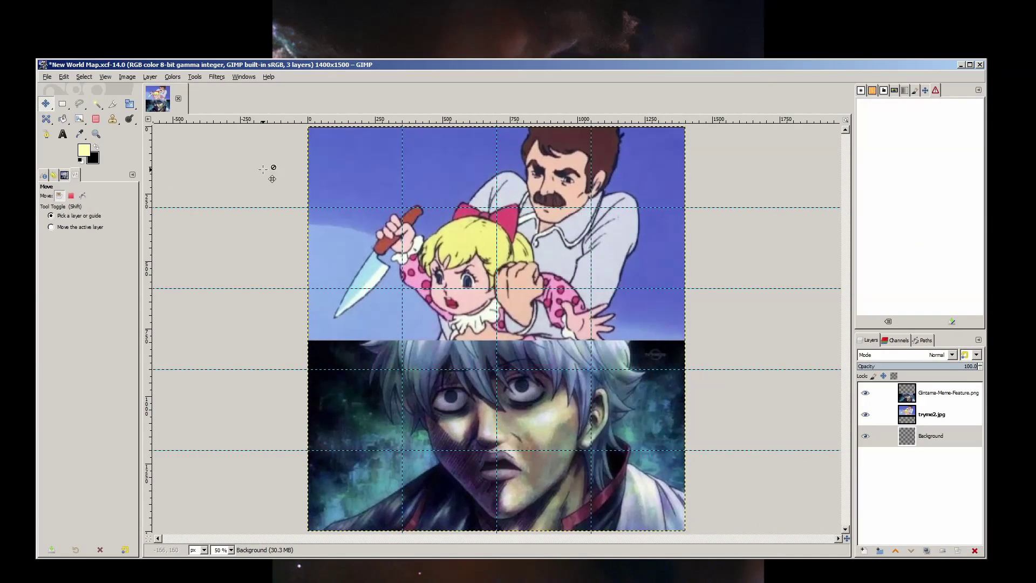
{"action": "mouse_move", "coordinate": [147, 173]}
{"action": "left_mouse_down"}
{"action": "mouse_move", "coordinate": [222, 178]}
{"action": "mouse_move", "coordinate": [150, 173]}
{"action": "left_mouse_up"}
Step: Slice the image into tiles along the guides and show the top-left tile New World Map-0-0
{"action": "left_click", "coordinate": [132, 79]}
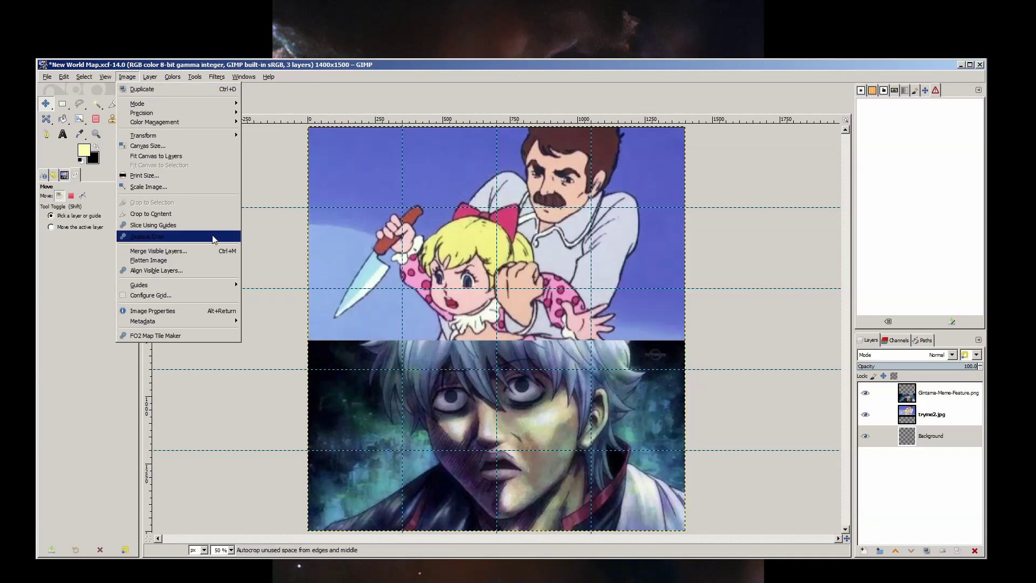
{"action": "left_click", "coordinate": [152, 224]}
{"action": "left_click", "coordinate": [186, 102]}
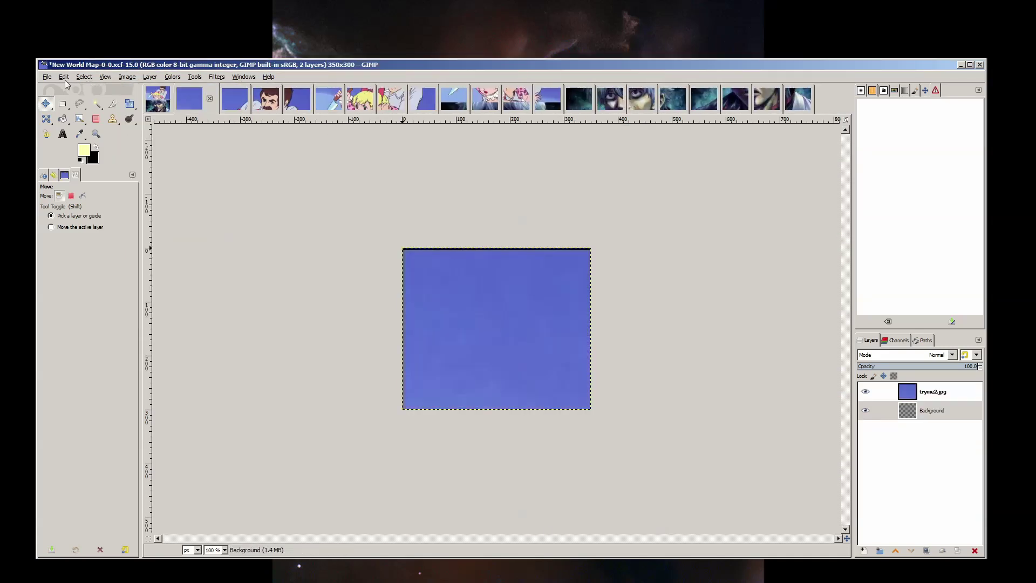
Step: Export the top-left tile under the name WRLDMP00.png
{"action": "left_click", "coordinate": [48, 78]}
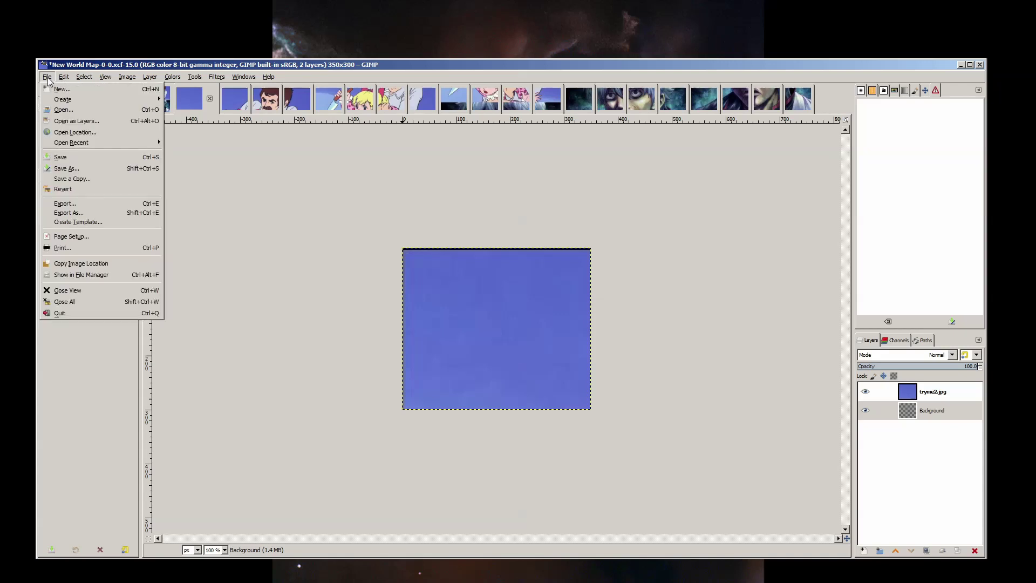
{"action": "left_click", "coordinate": [98, 215]}
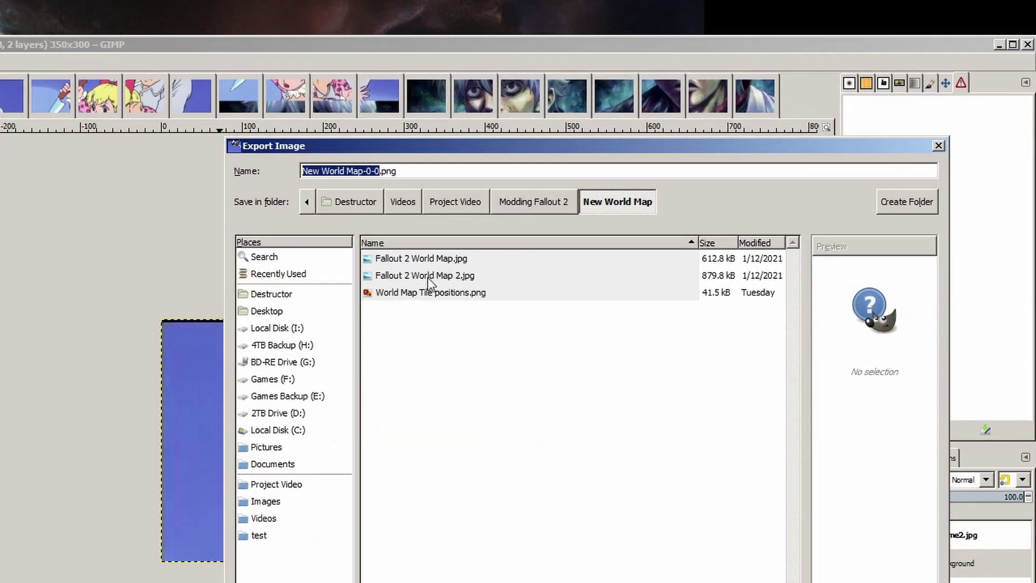
{"action": "double_click", "coordinate": [554, 148]}
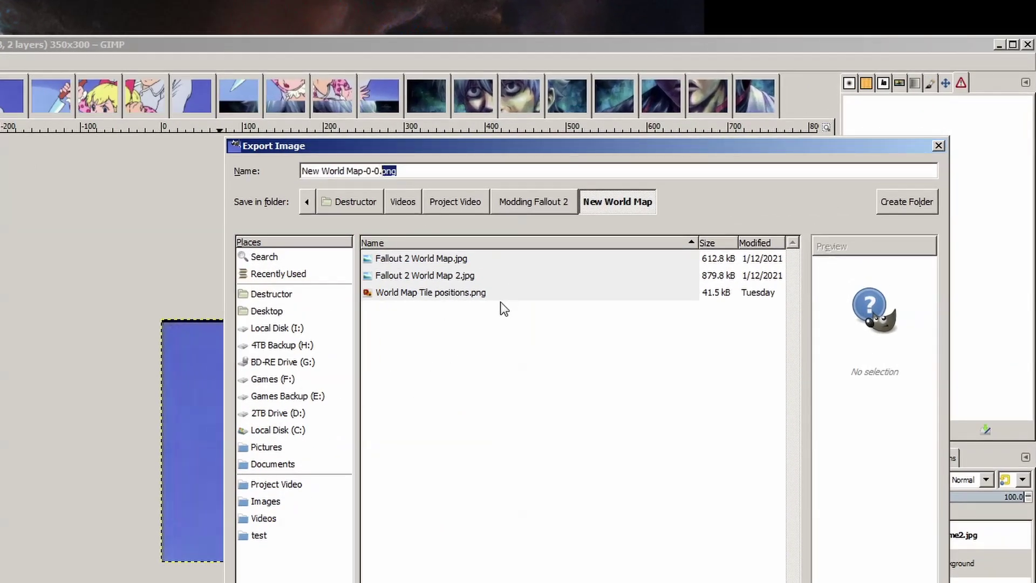
{"action": "type", "text": "bmp"}
{"action": "key", "text": "BackSpace"}
{"action": "key", "text": "BackSpace"}
{"action": "key", "text": "BackSpace"}
{"action": "type", "text": "gi"}
{"action": "type", "text": "png"}
{"action": "left_click_drag", "start_coordinate": [379, 170], "coordinate": [302, 171]}
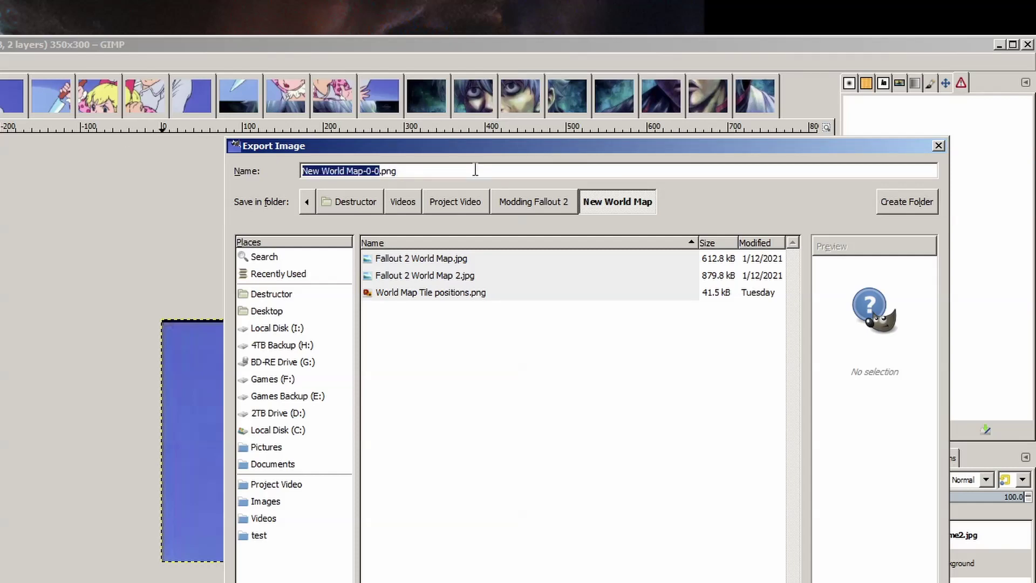
{"action": "type", "text": "WRLDMP0"}
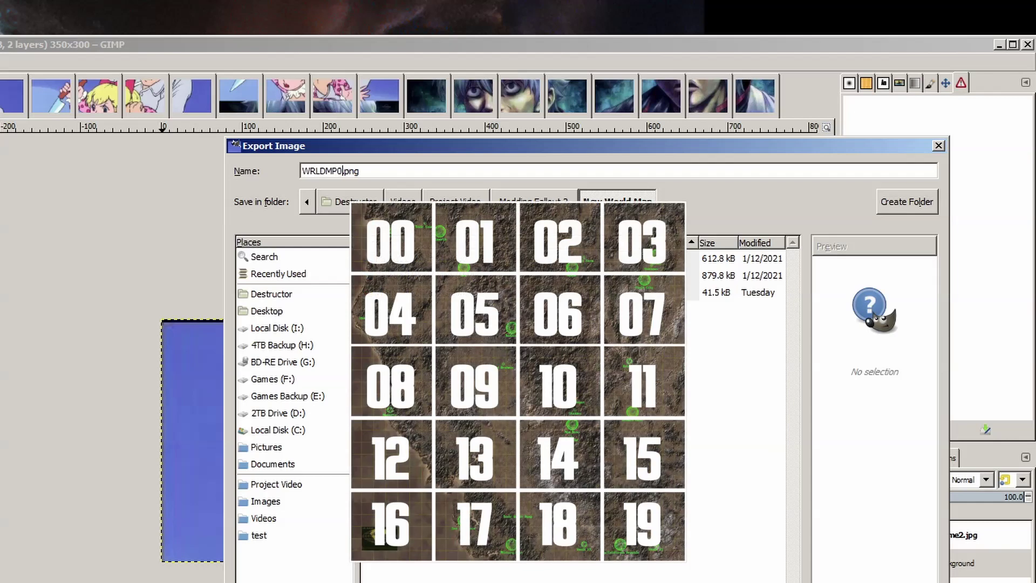
{"action": "type", "text": "0"}
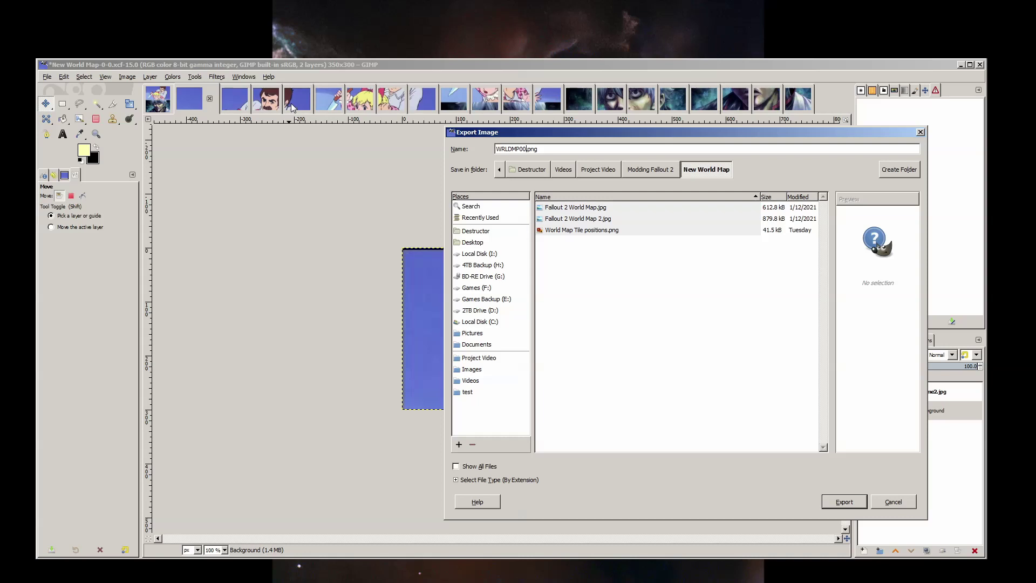
{"action": "key", "text": "Return"}
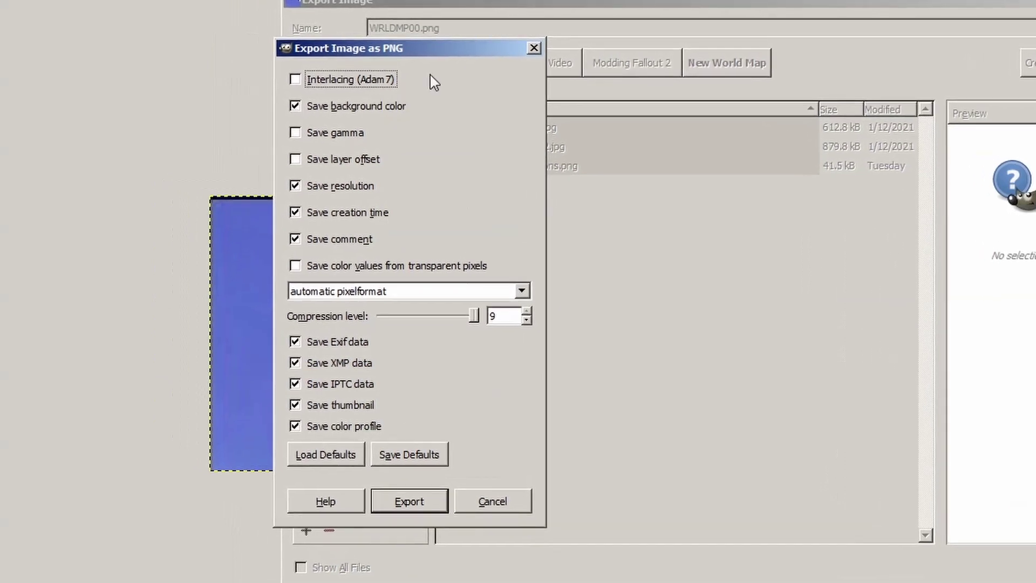
Step: Turn off background color, resolution, creation time, comment, Exif, XMP, IPTC and thumbnail, keeping color profile
{"action": "left_click", "coordinate": [356, 107]}
{"action": "left_click", "coordinate": [357, 186]}
{"action": "left_click", "coordinate": [355, 212]}
{"action": "left_click", "coordinate": [347, 239]}
{"action": "left_click", "coordinate": [338, 342]}
{"action": "left_click", "coordinate": [339, 362]}
{"action": "left_click", "coordinate": [340, 383]}
{"action": "left_click", "coordinate": [341, 404]}
{"action": "left_click", "coordinate": [361, 429]}
{"action": "left_click", "coordinate": [362, 431]}
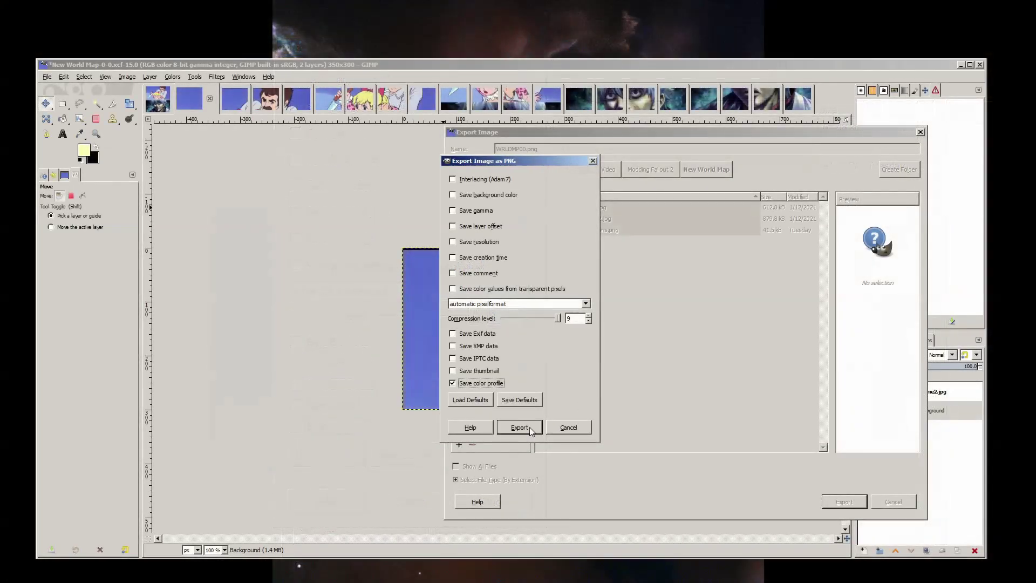
Step: Finish exporting WRLDMP00.png, then export the second tile as WRLDMP01.png
{"action": "left_click", "coordinate": [529, 426]}
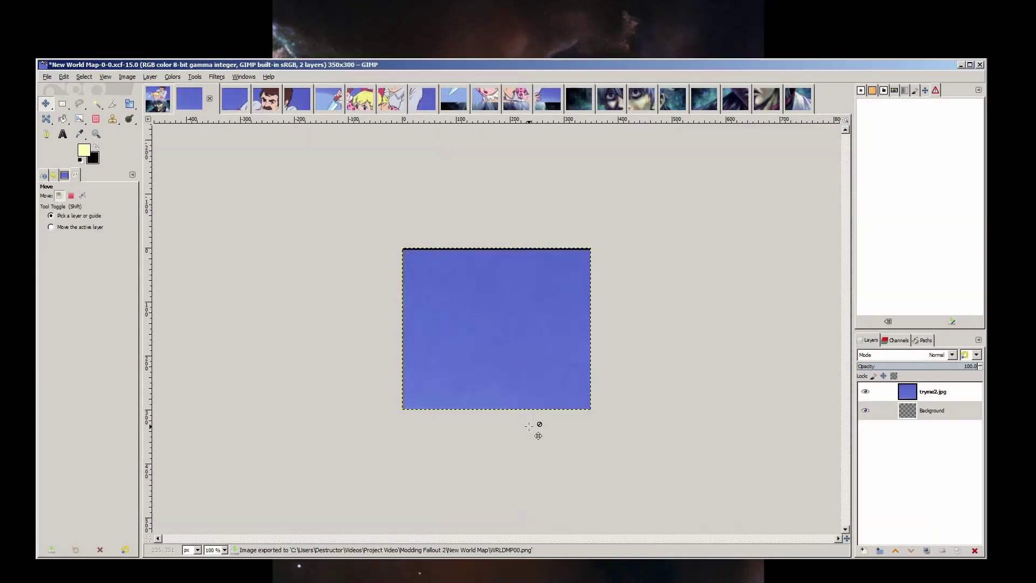
{"action": "left_click", "coordinate": [232, 108]}
{"action": "left_click", "coordinate": [47, 76]}
{"action": "left_click", "coordinate": [97, 205]}
{"action": "left_click", "coordinate": [565, 241]}
{"action": "left_click", "coordinate": [546, 147]}
{"action": "type", "text": "1.png"}
{"action": "left_click", "coordinate": [840, 502]}
{"action": "left_click", "coordinate": [522, 429]}
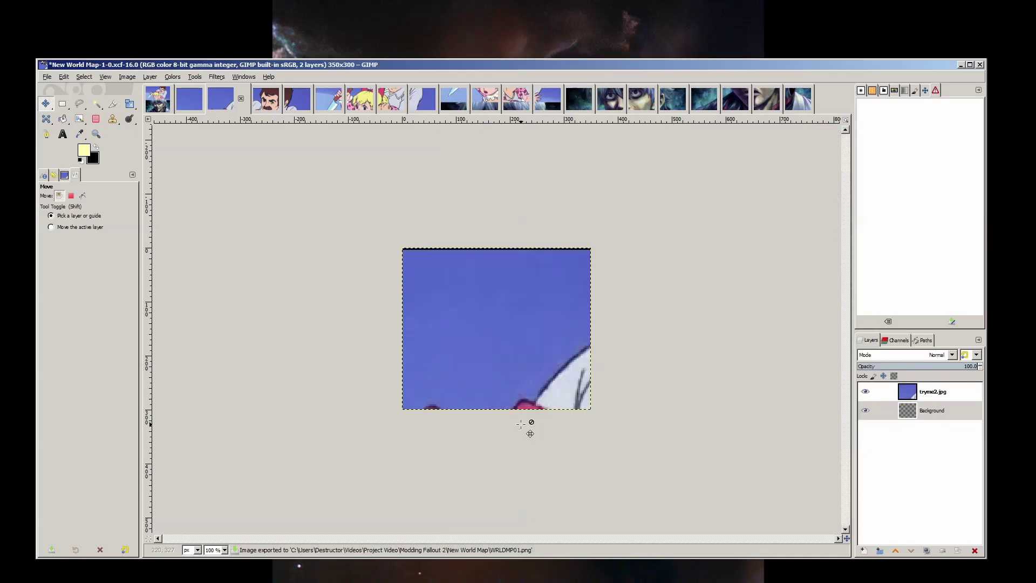
Step: Export the third tile as WRLDMP02.png with the same PNG settings
{"action": "left_click", "coordinate": [267, 100]}
{"action": "left_click", "coordinate": [47, 76]}
{"action": "left_click", "coordinate": [111, 215]}
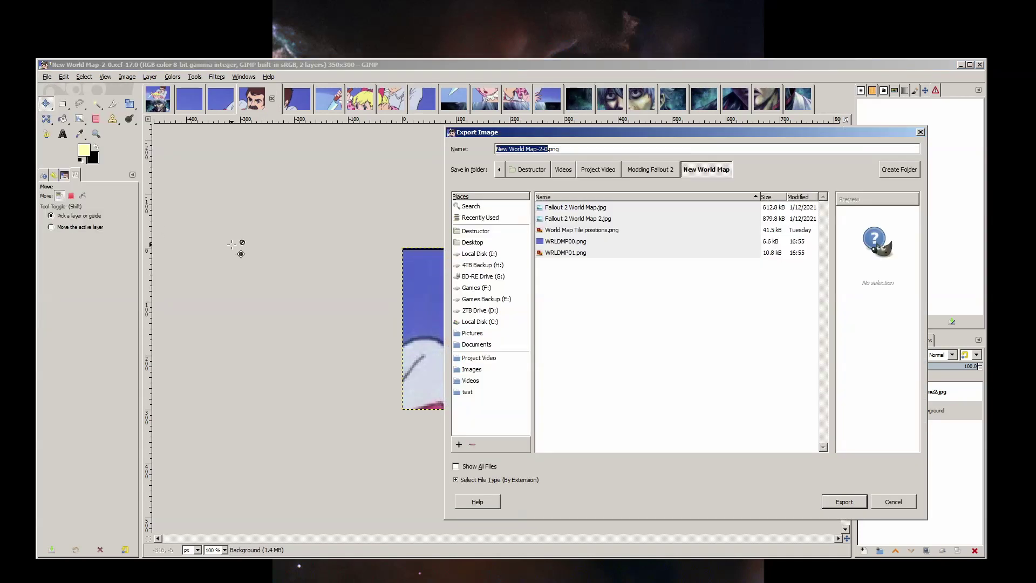
{"action": "left_click", "coordinate": [572, 254]}
{"action": "key", "text": "Tab"}
{"action": "key", "text": "Right"}
{"action": "key", "text": "BackSpace"}
{"action": "type", "text": "2"}
{"action": "left_click", "coordinate": [845, 501]}
{"action": "key", "text": "alt+1"}
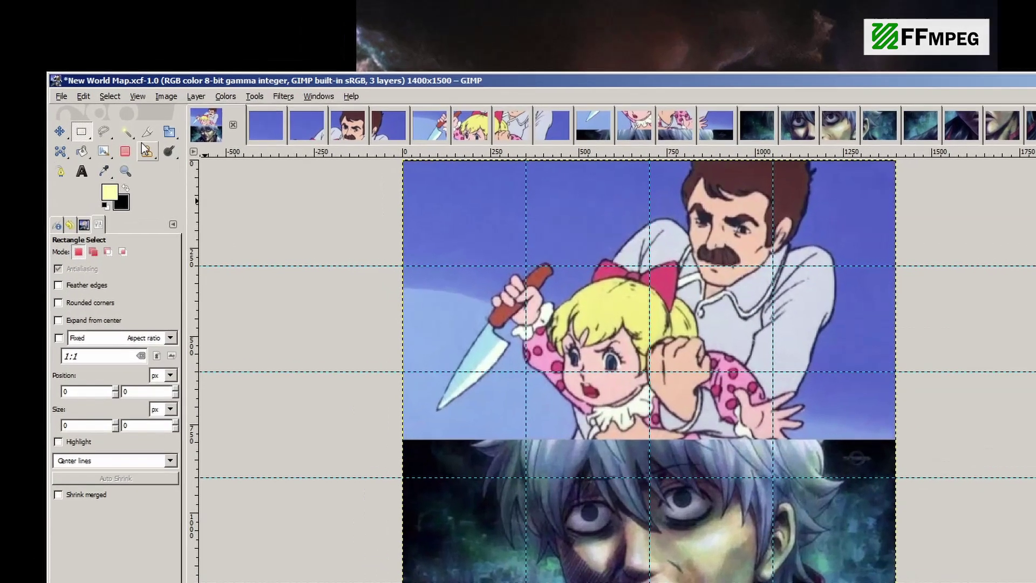
Step: Export the full world map as New World Map.png into the test folder
{"action": "left_click", "coordinate": [61, 96]}
{"action": "left_click", "coordinate": [102, 298]}
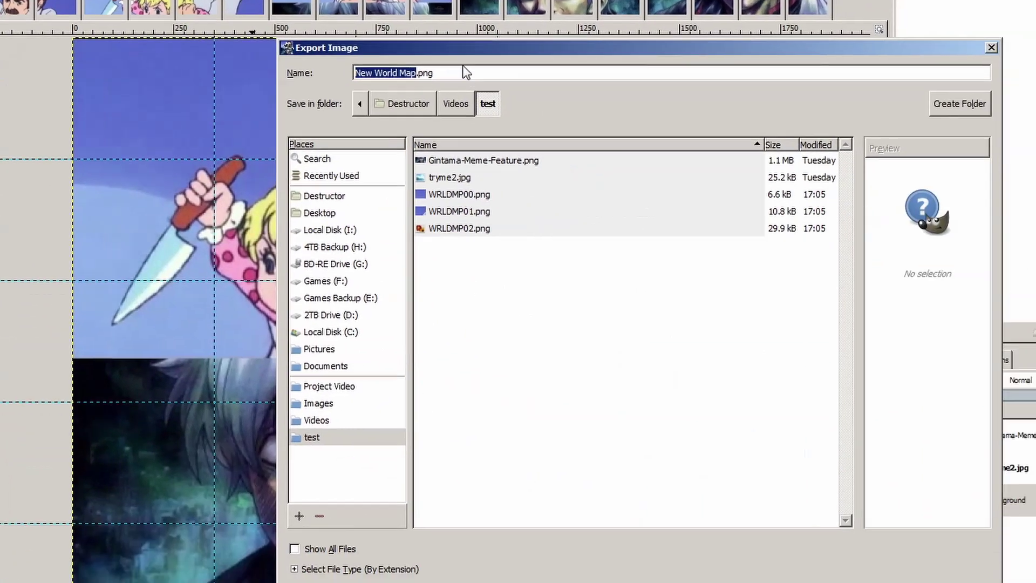
{"action": "double_click", "coordinate": [313, 32]}
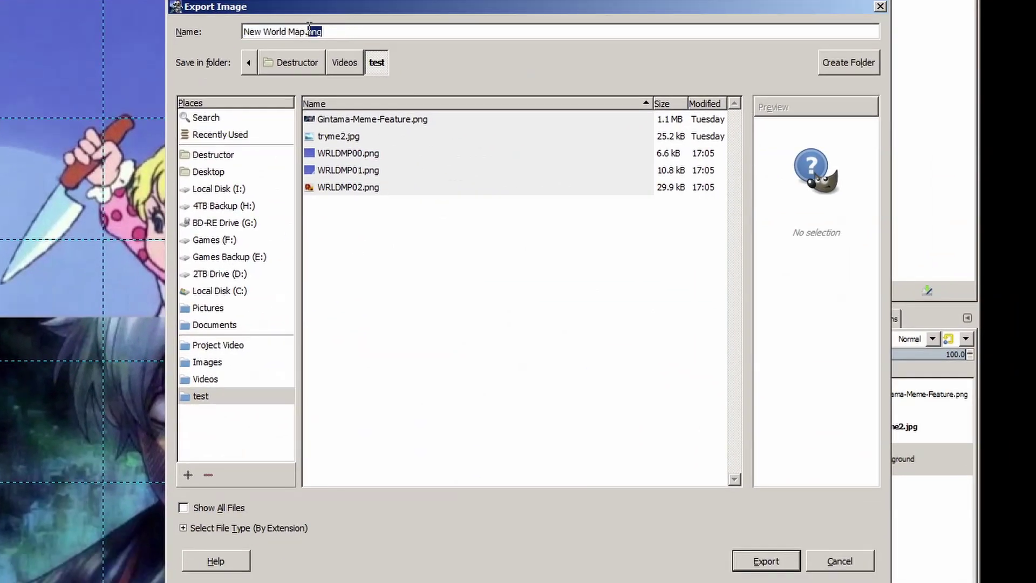
{"action": "left_click", "coordinate": [779, 562]}
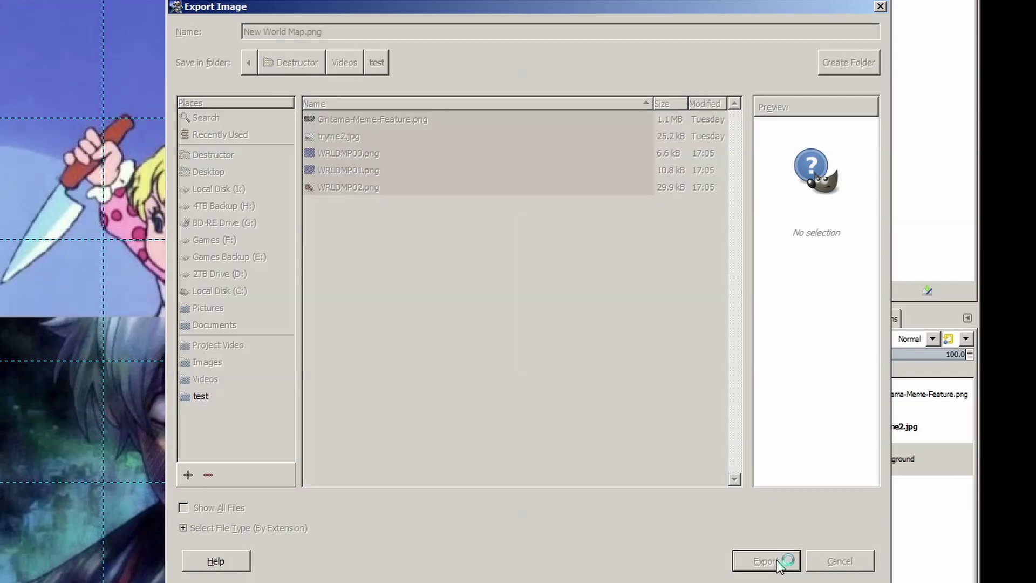
{"action": "left_click", "coordinate": [258, 449]}
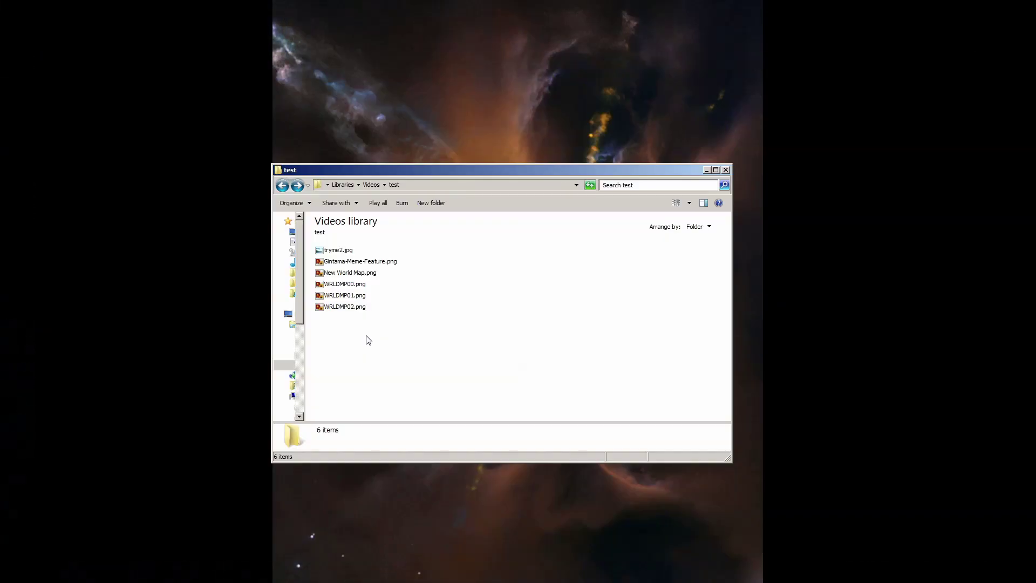
Step: Create a new text document in the test folder and change its extension to .bat
{"action": "right_click", "coordinate": [367, 336]}
{"action": "mouse_move", "coordinate": [404, 441]}
{"action": "left_click", "coordinate": [509, 544]}
{"action": "key", "text": "End"}
{"action": "key", "text": "BackSpace"}
{"action": "key", "text": "BackSpace"}
{"action": "key", "text": "BackSpace"}
{"action": "type", "text": "bat"}
{"action": "key", "text": "Return"}
Step: Rename the new file to worldmap_2_tiles.bat and accept the extension change
{"action": "key", "text": "Return"}
{"action": "key", "text": "F2"}
{"action": "type", "text": "worldmap_2_files"}
{"action": "key", "text": "Return"}
{"action": "key", "text": "Up"}
Step: Open the empty worldmap_2_tiles.bat for editing in Notepad
{"action": "left_click", "coordinate": [361, 319]}
{"action": "right_click", "coordinate": [361, 320]}
{"action": "left_click", "coordinate": [379, 334]}
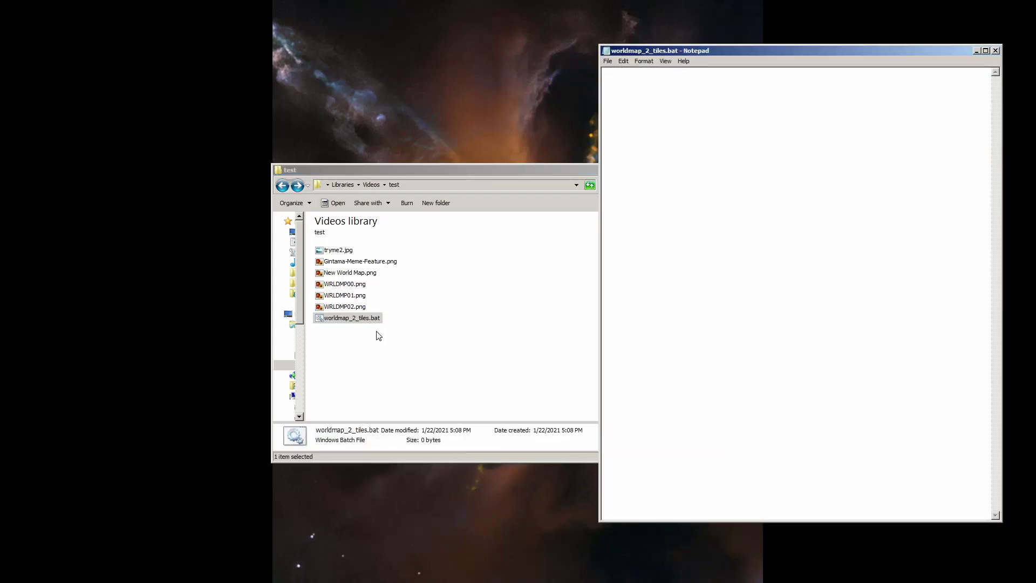
Step: Paste the ffmpeg For /F tiling script and highlight its loop and ffmpeg input command
{"action": "key", "text": "ctrl+v"}
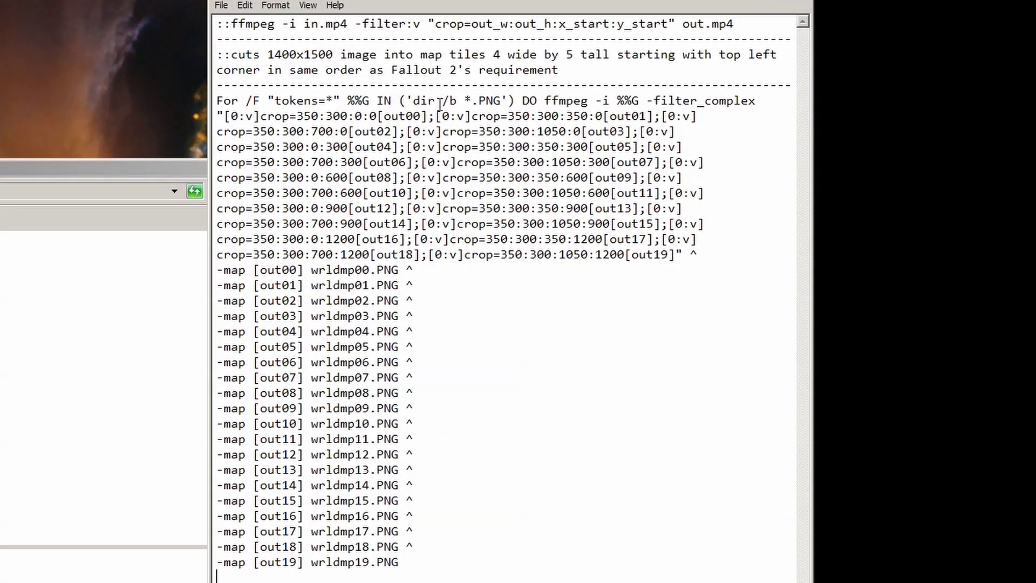
{"action": "left_click_drag", "start_coordinate": [541, 99], "coordinate": [212, 98]}
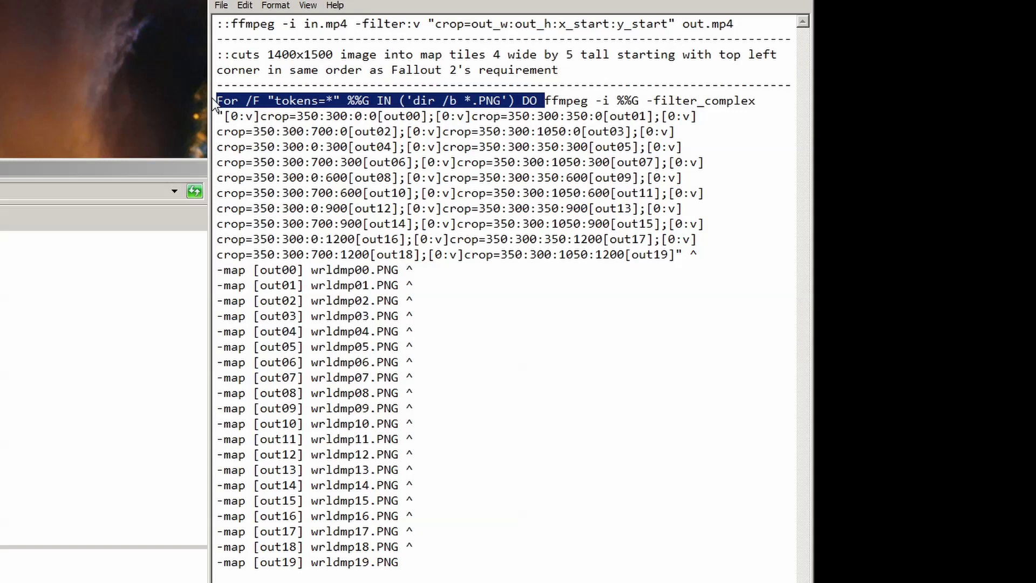
{"action": "left_click", "coordinate": [605, 100]}
{"action": "left_click_drag", "start_coordinate": [545, 100], "coordinate": [763, 100]}
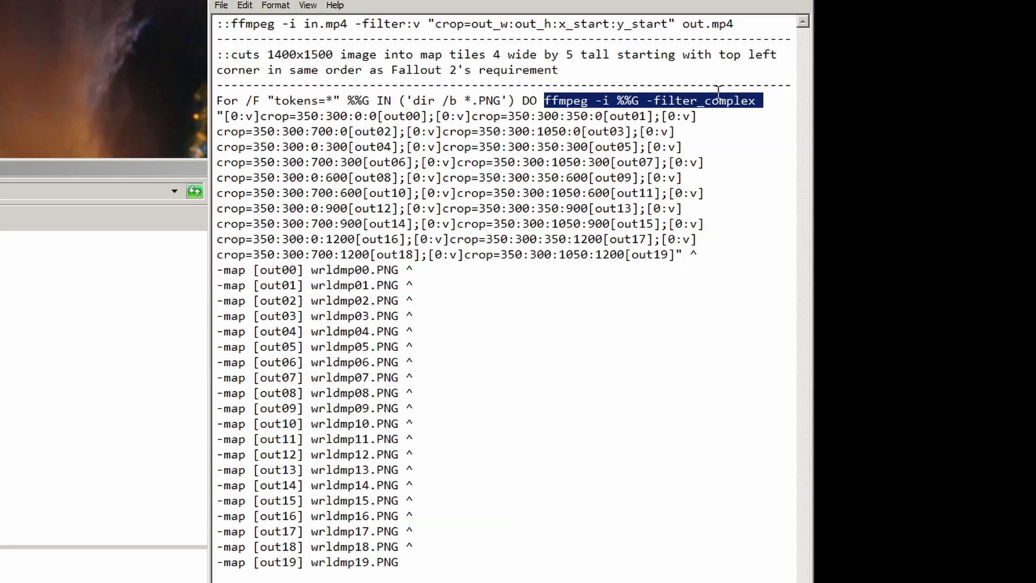
Step: Highlight the crop filters, showing the [0:v] input, 350:300 tile size and 0:0 start
{"action": "double_click", "coordinate": [229, 132]}
{"action": "double_click", "coordinate": [245, 117]}
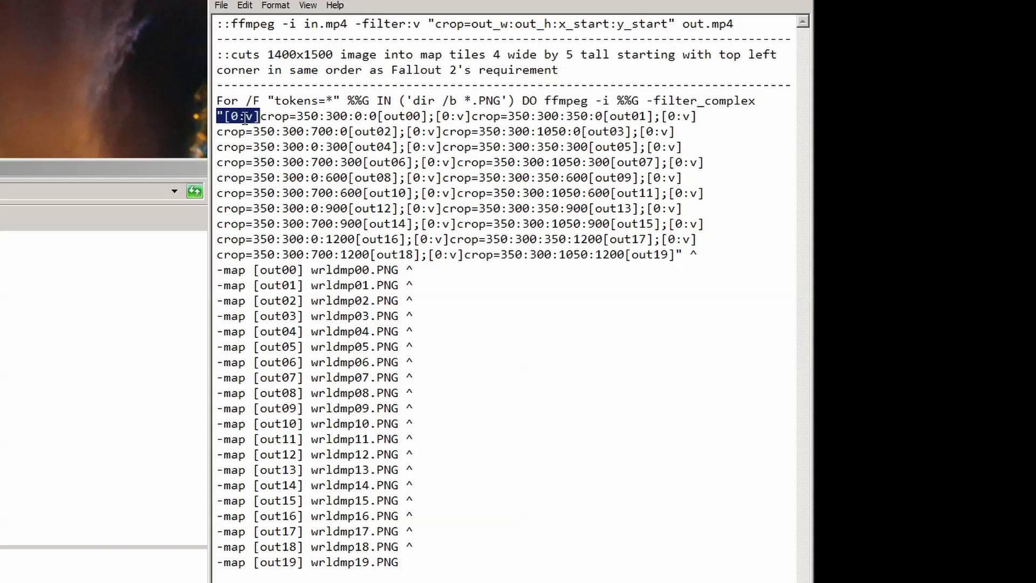
{"action": "left_click_drag", "start_coordinate": [244, 117], "coordinate": [420, 114]}
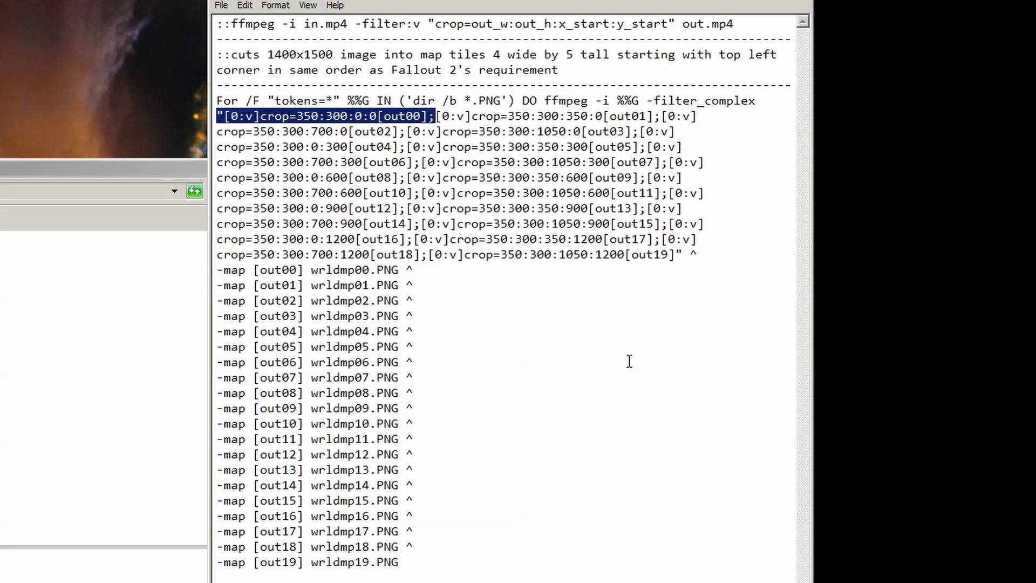
{"action": "left_click_drag", "start_coordinate": [296, 117], "coordinate": [348, 117]}
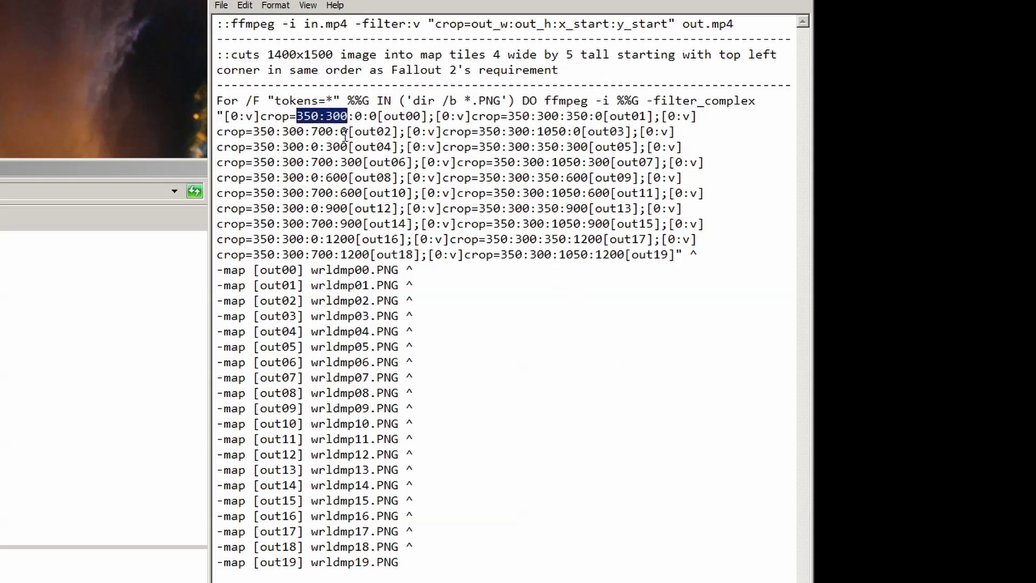
{"action": "left_click_drag", "start_coordinate": [355, 116], "coordinate": [372, 123]}
{"action": "key", "text": "Right"}
{"action": "key", "text": "shift+Right"}
{"action": "key", "text": "shift+Right"}
{"action": "key", "text": "shift+Right"}
{"action": "key", "text": "shift+Right"}
{"action": "key", "text": "shift+Right"}
{"action": "key", "text": "shift+Right"}
{"action": "key", "text": "shift+Right"}
{"action": "key", "text": "Right"}
{"action": "key", "text": "Right"}
{"action": "key", "text": "shift+End"}
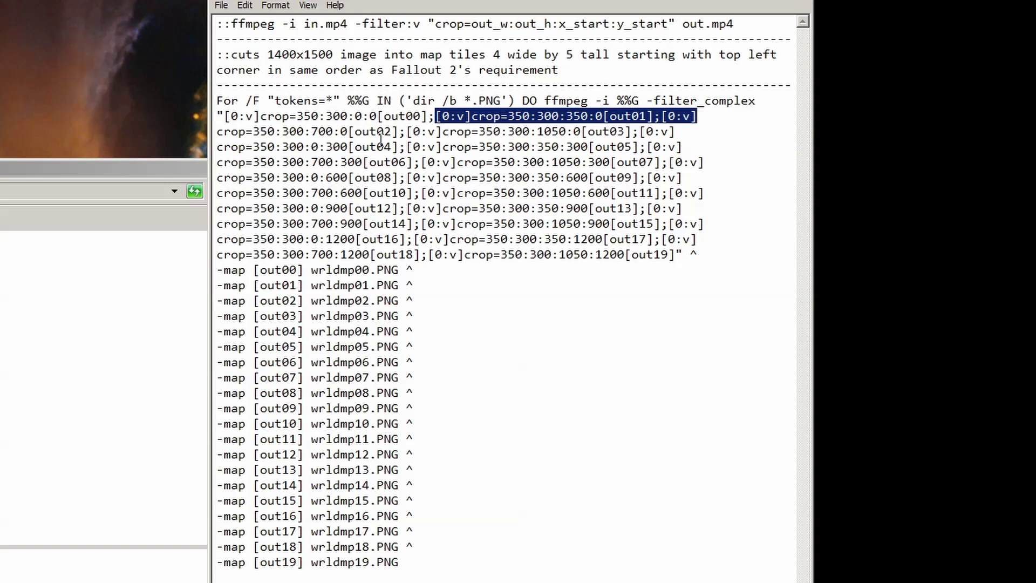
{"action": "left_click_drag", "start_coordinate": [435, 116], "coordinate": [573, 255]}
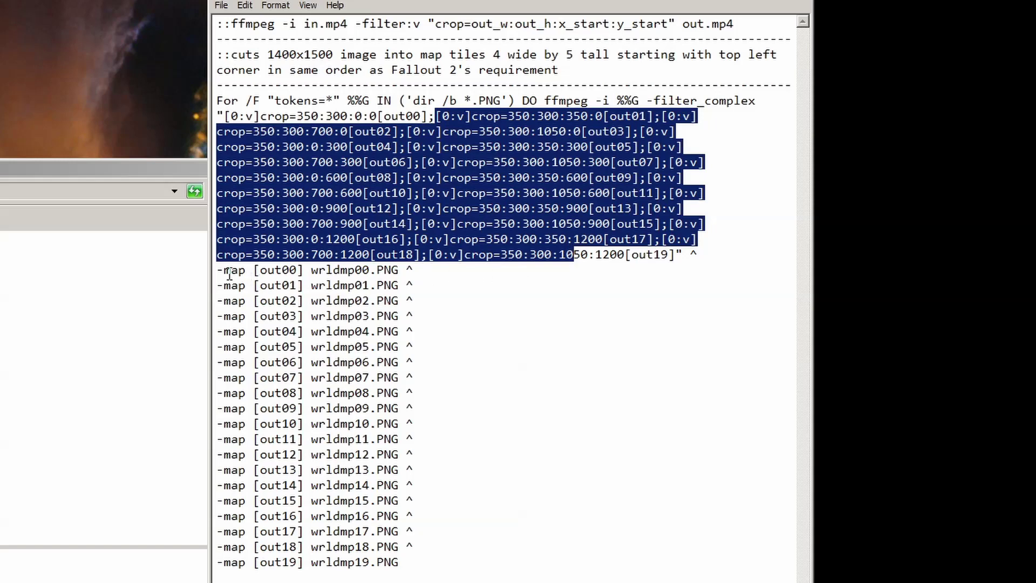
Step: Highlight the -map lines matching [out00] and [out01] to wrldmp00.PNG and wrldmp01.PNG
{"action": "left_click_drag", "start_coordinate": [226, 270], "coordinate": [387, 273]}
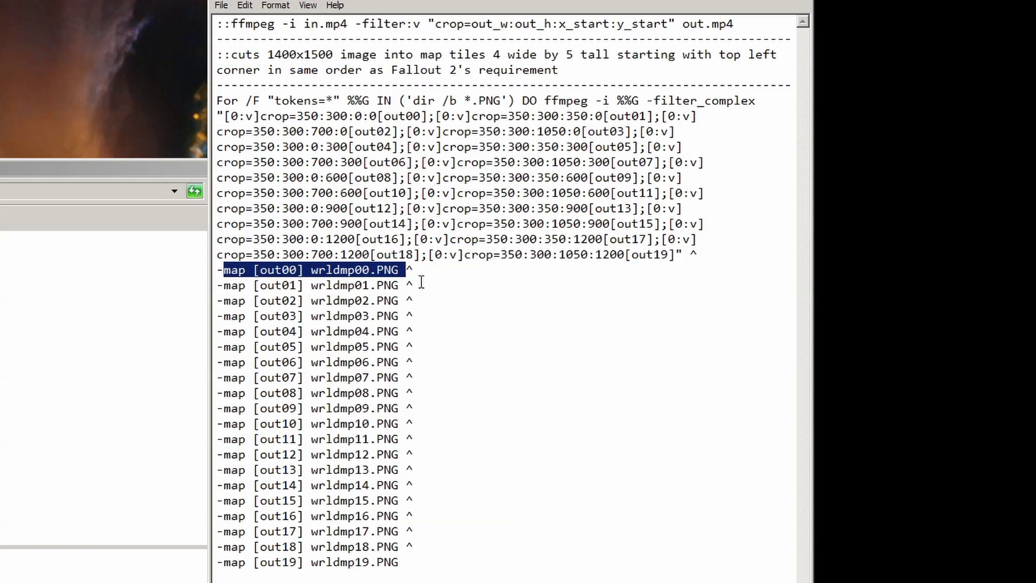
{"action": "double_click", "coordinate": [288, 270]}
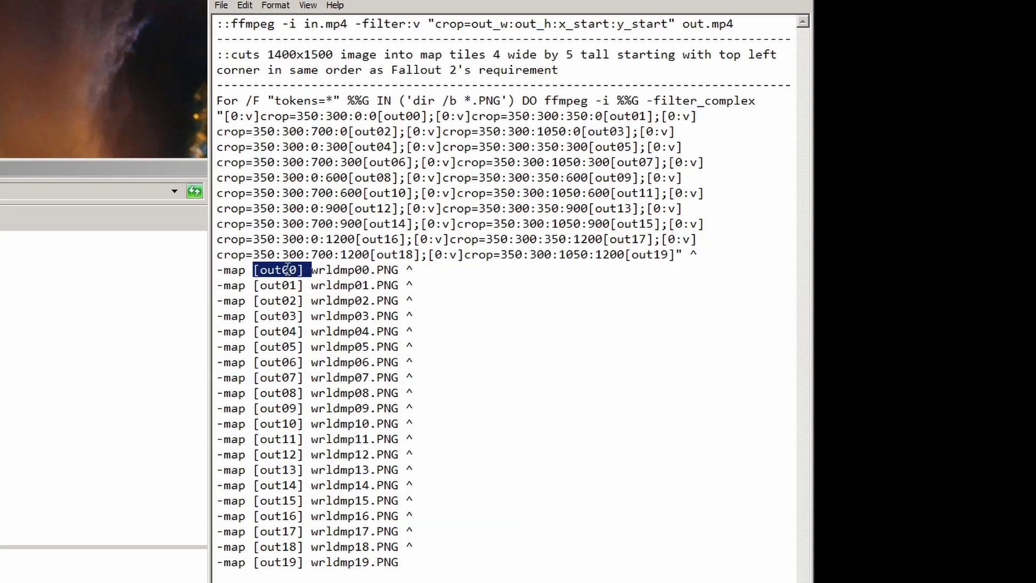
{"action": "double_click", "coordinate": [401, 116]}
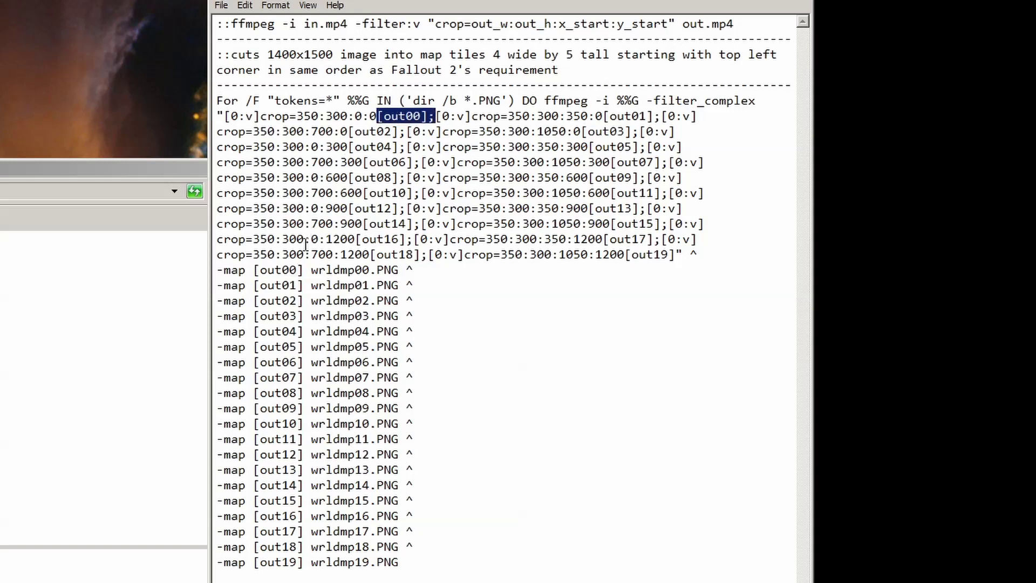
{"action": "double_click", "coordinate": [278, 269]}
{"action": "left_click_drag", "start_coordinate": [311, 273], "coordinate": [398, 274]}
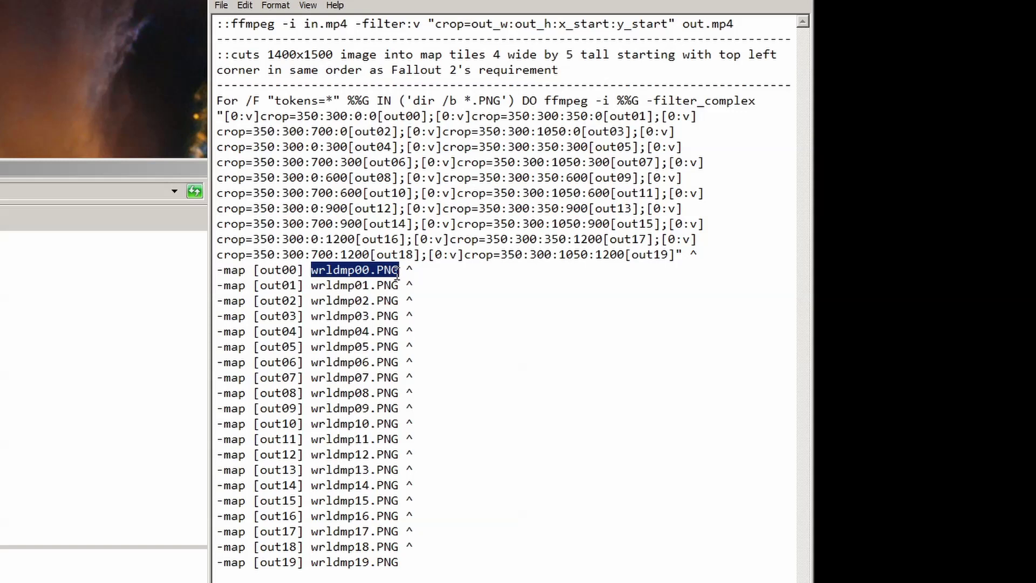
{"action": "double_click", "coordinate": [628, 116]}
{"action": "double_click", "coordinate": [286, 285]}
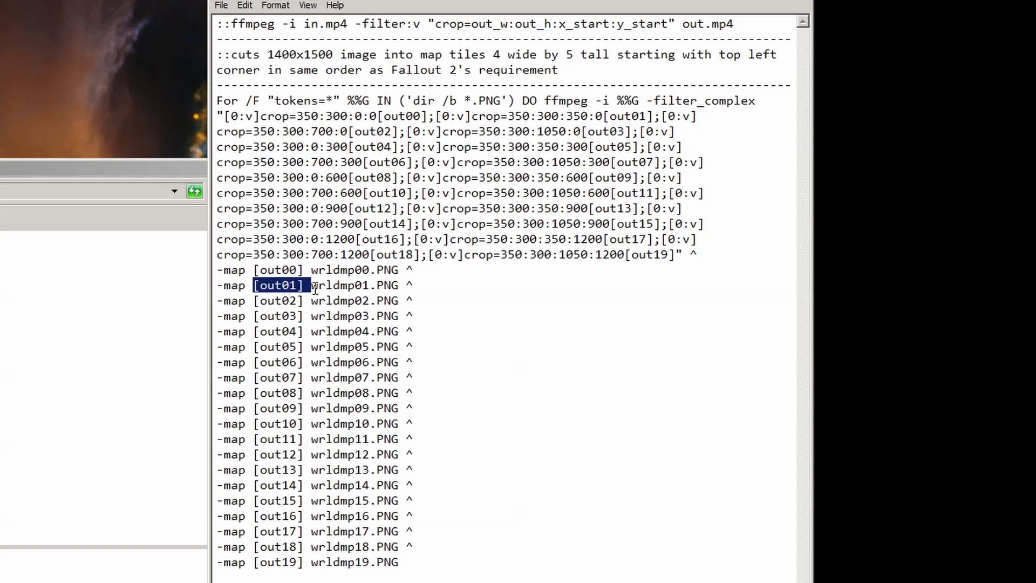
{"action": "left_click_drag", "start_coordinate": [312, 286], "coordinate": [405, 560]}
Step: Save worldmap_2_tiles.bat and close Notepad
{"action": "left_click", "coordinate": [408, 561]}
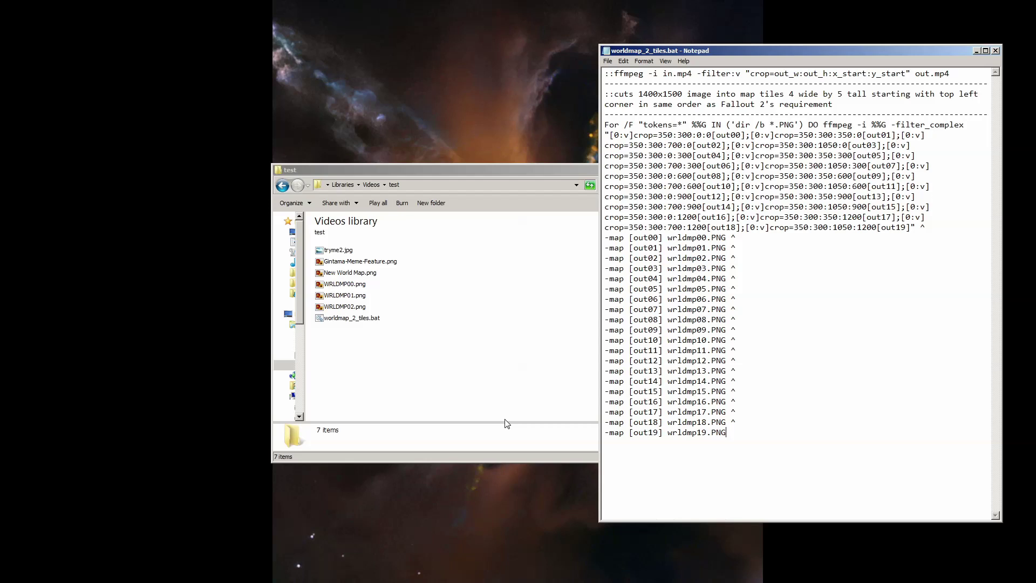
{"action": "left_click", "coordinate": [487, 409]}
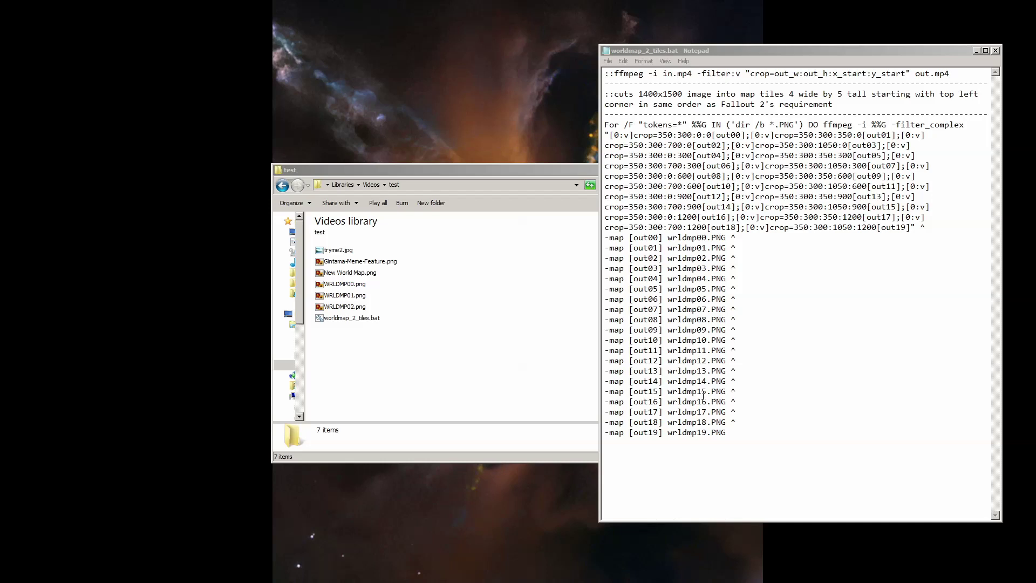
{"action": "left_click", "coordinate": [608, 61]}
{"action": "left_click", "coordinate": [620, 90]}
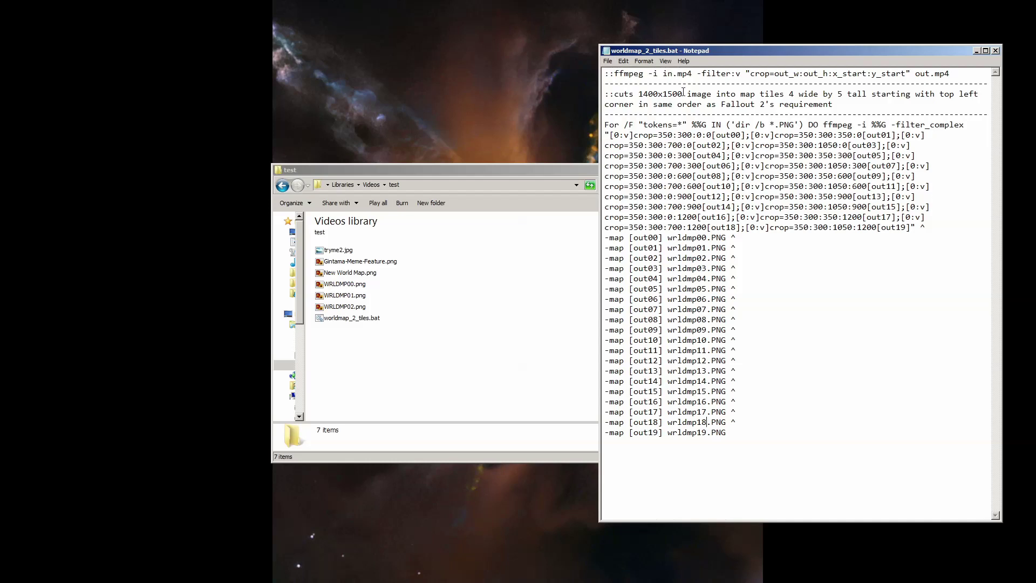
{"action": "key", "text": "alt+F4"}
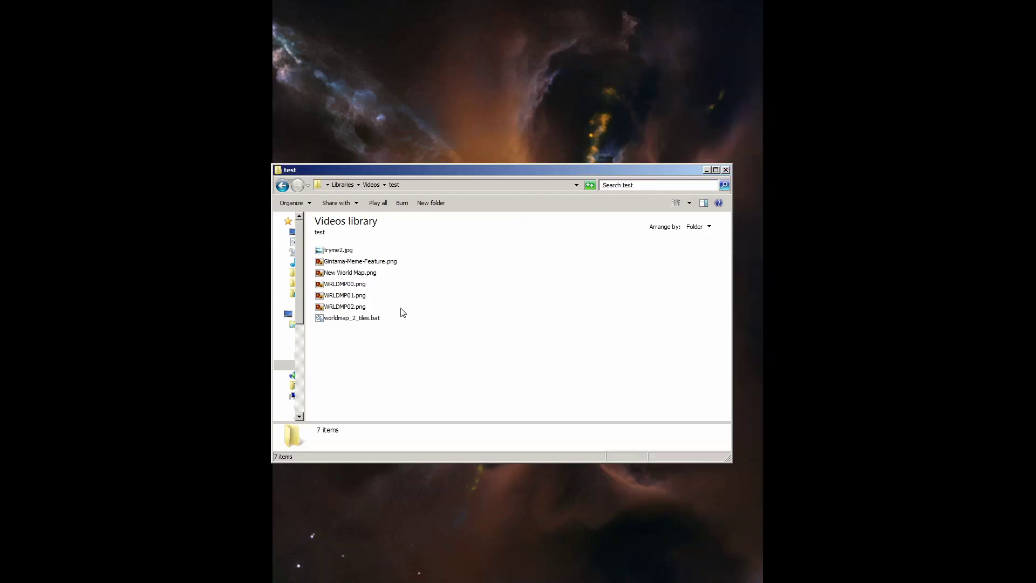
Step: Permanently delete the three test tiles and the two source images
{"action": "left_click_drag", "start_coordinate": [398, 310], "coordinate": [365, 301]}
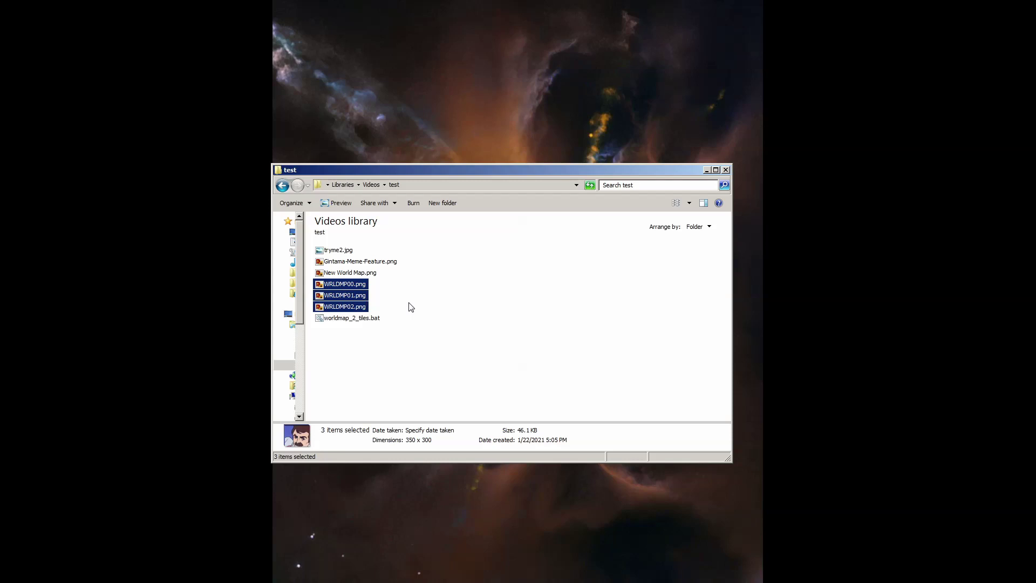
{"action": "key", "text": "Delete"}
{"action": "key", "text": "Return"}
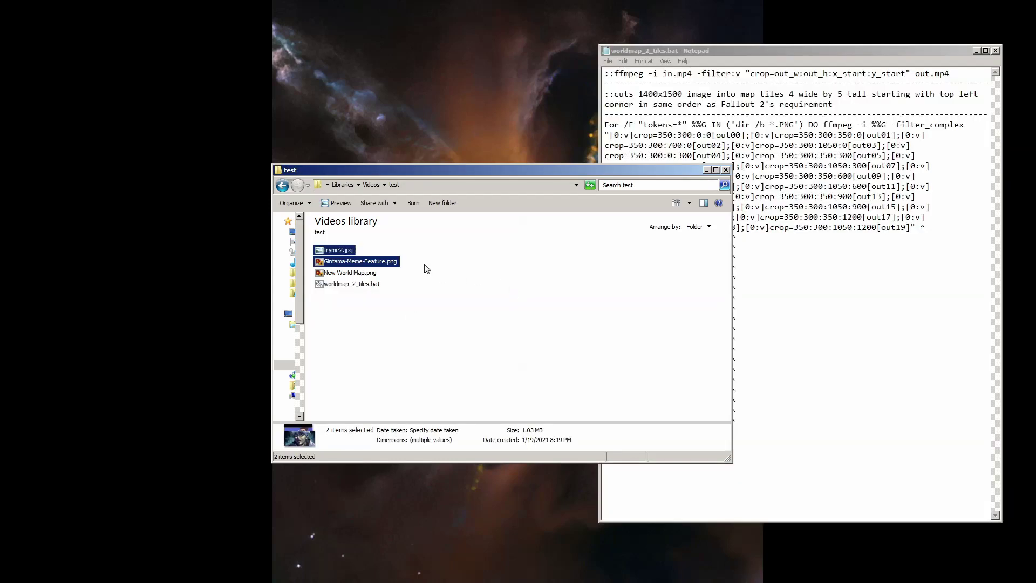
{"action": "key", "text": "Delete"}
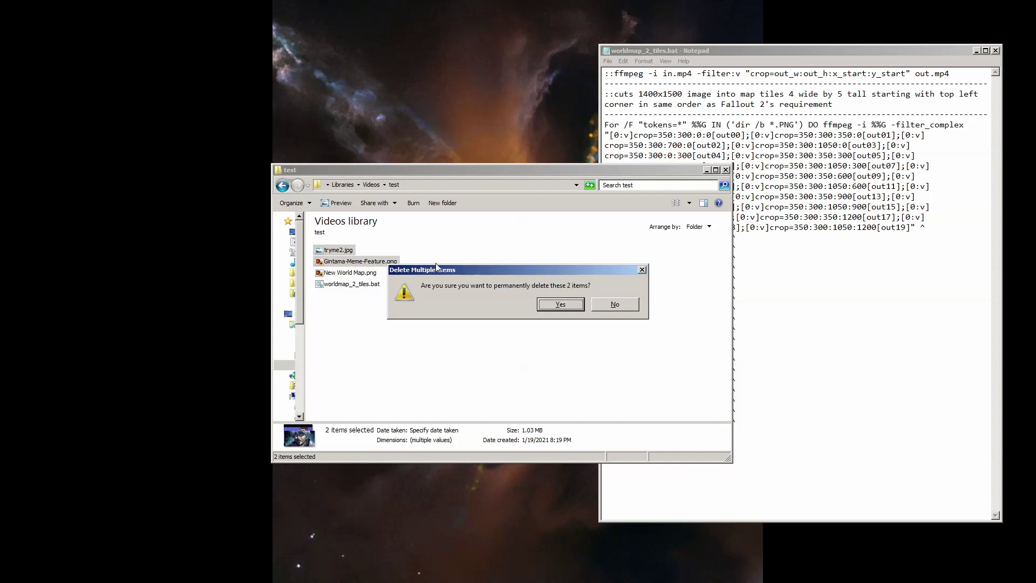
{"action": "key", "text": "Return"}
Step: Inspect the details of tiles wrldmp00 to wrldmp07, then select all twenty wrldmp images
{"action": "left_click", "coordinate": [375, 263]}
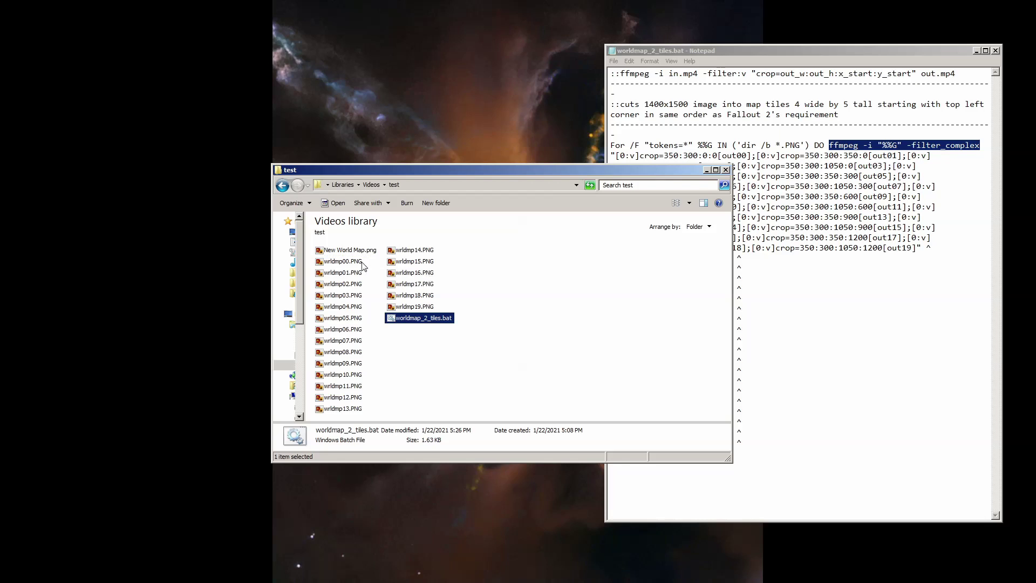
{"action": "left_click", "coordinate": [358, 262]}
{"action": "left_click", "coordinate": [352, 273]}
{"action": "left_click", "coordinate": [348, 284]}
{"action": "left_click", "coordinate": [350, 295]}
{"action": "left_click", "coordinate": [349, 307]}
{"action": "left_click", "coordinate": [348, 329]}
{"action": "left_click", "coordinate": [348, 340]}
{"action": "left_click", "coordinate": [347, 320]}
{"action": "left_click", "coordinate": [348, 263]}
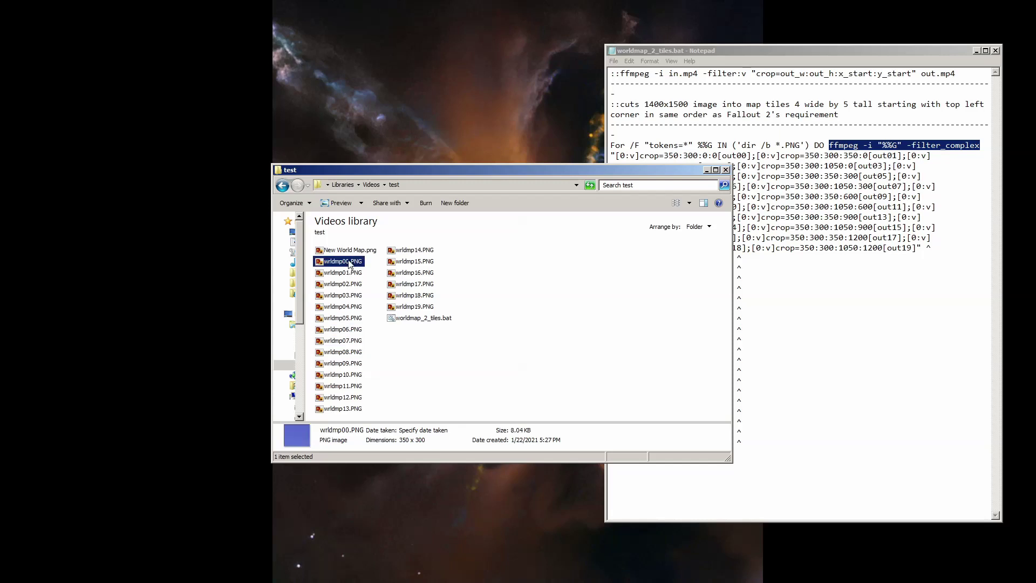
{"action": "left_click", "coordinate": [405, 306], "text": "shift"}
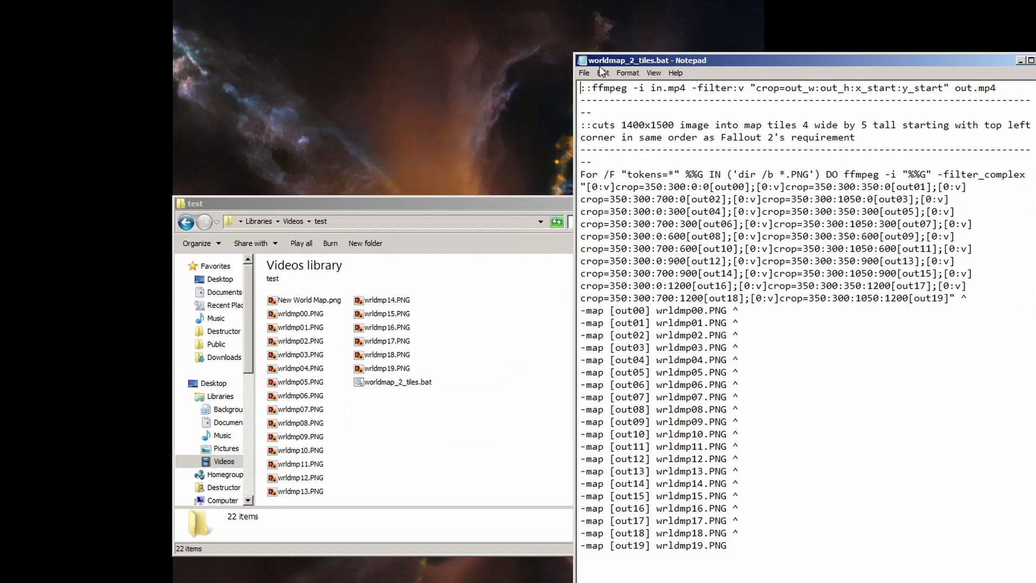
Step: Start a new Notepad document and save it as 'WorldMapTile to FRM.FAS'
{"action": "left_click", "coordinate": [593, 52]}
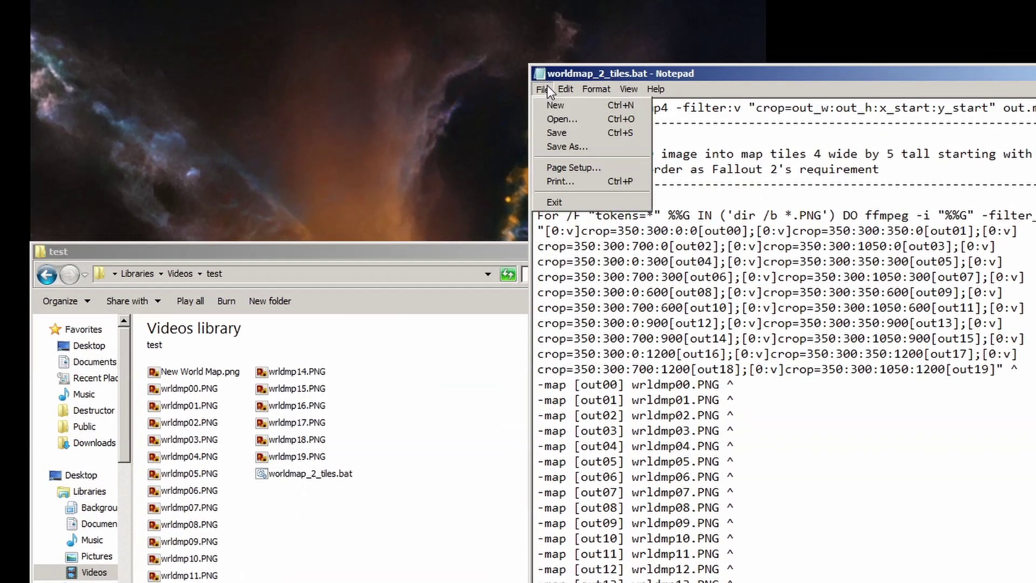
{"action": "left_click", "coordinate": [547, 104]}
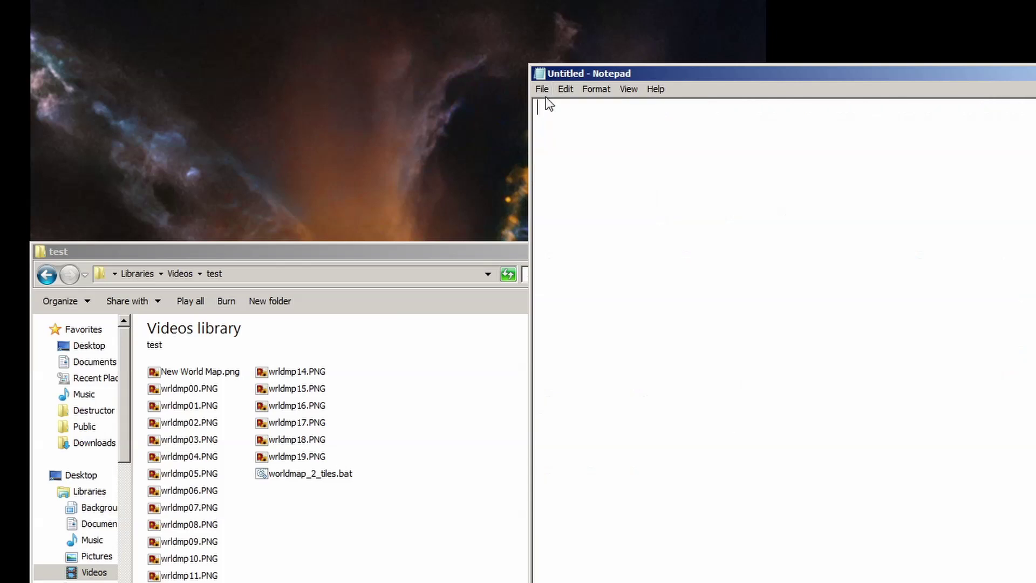
{"action": "left_click", "coordinate": [543, 90]}
{"action": "left_click", "coordinate": [560, 146]}
{"action": "type", "text": "WorldMapTile to FRM.FAS"}
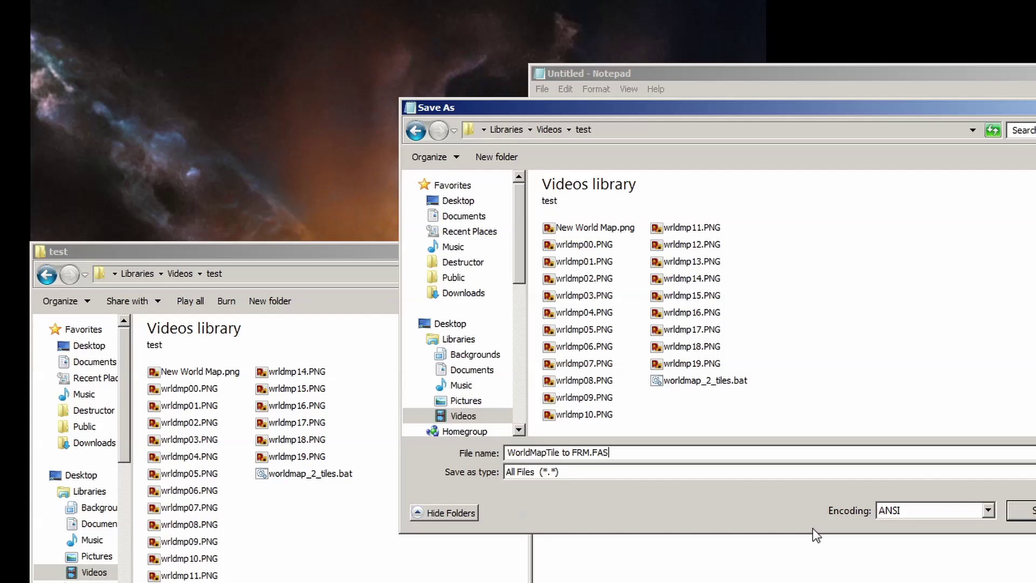
{"action": "key", "text": "Return"}
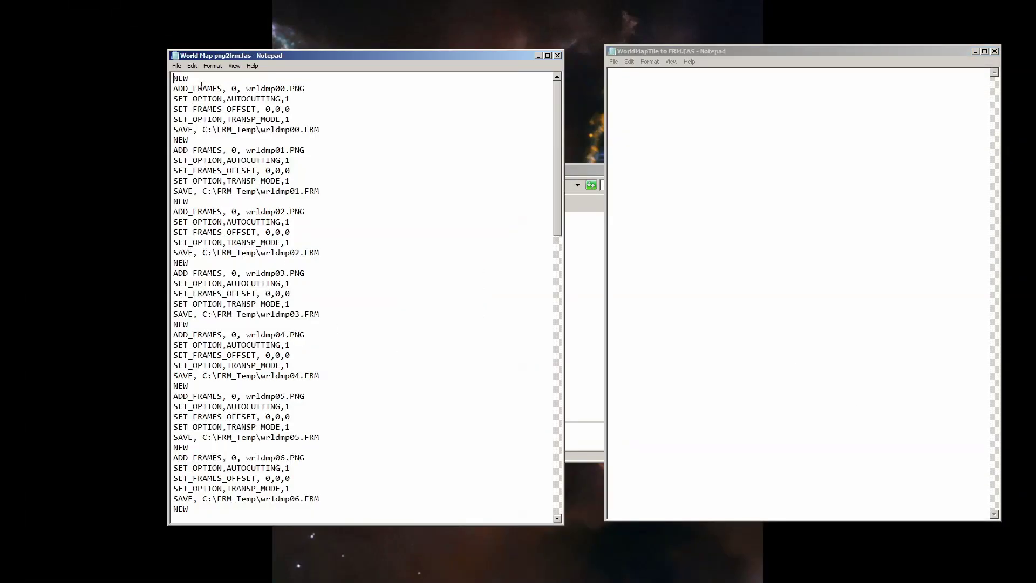
Step: Copy the png2frm conversion script into it, close the original, and save
{"action": "left_click_drag", "start_coordinate": [174, 79], "coordinate": [302, 539]}
{"action": "left_click", "coordinate": [626, 255]}
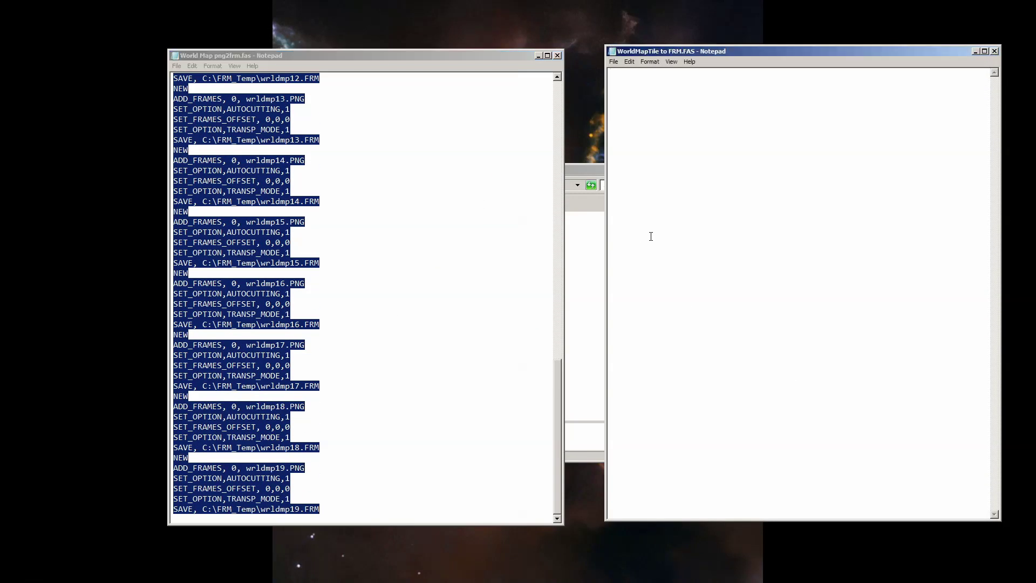
{"action": "key", "text": "ctrl+v"}
{"action": "left_click", "coordinate": [557, 55]}
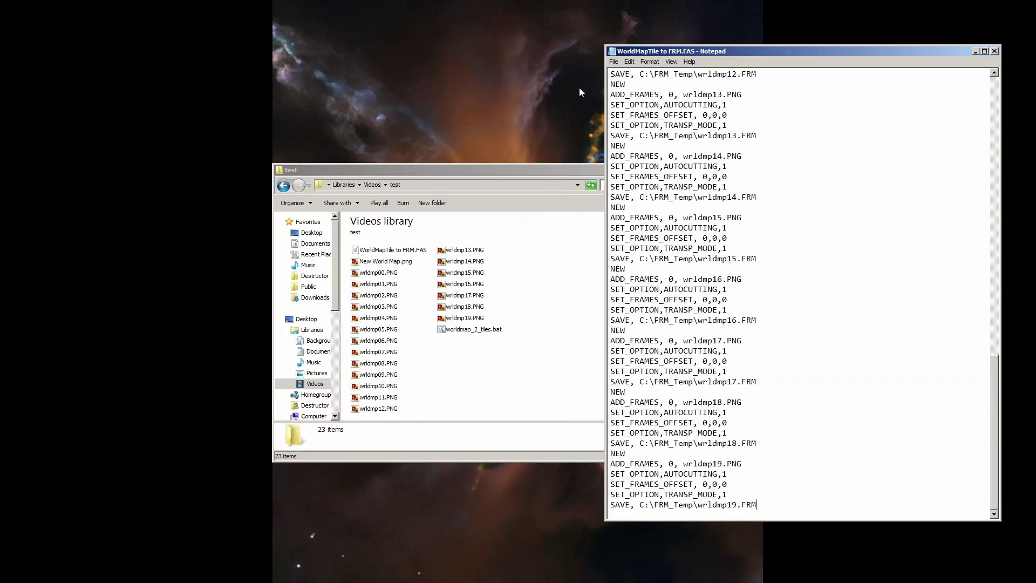
{"action": "key", "text": "alt+f"}
{"action": "key", "text": "Down"}
{"action": "key", "text": "Down"}
{"action": "key", "text": "Return"}
{"action": "scroll", "coordinate": [671, 149], "scroll_direction": "up", "scroll_amount": 20}
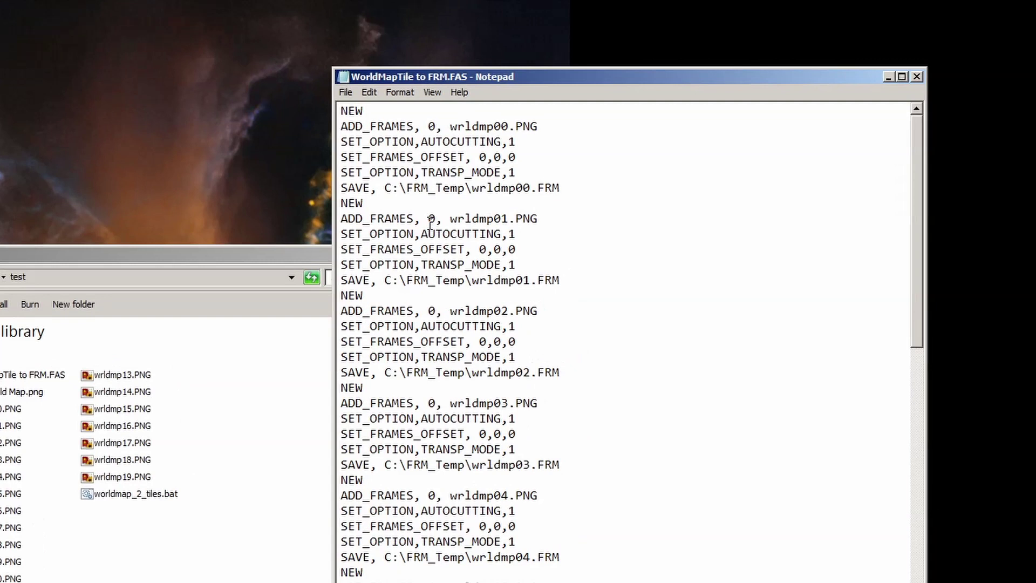
{"action": "left_click_drag", "start_coordinate": [340, 126], "coordinate": [538, 126]}
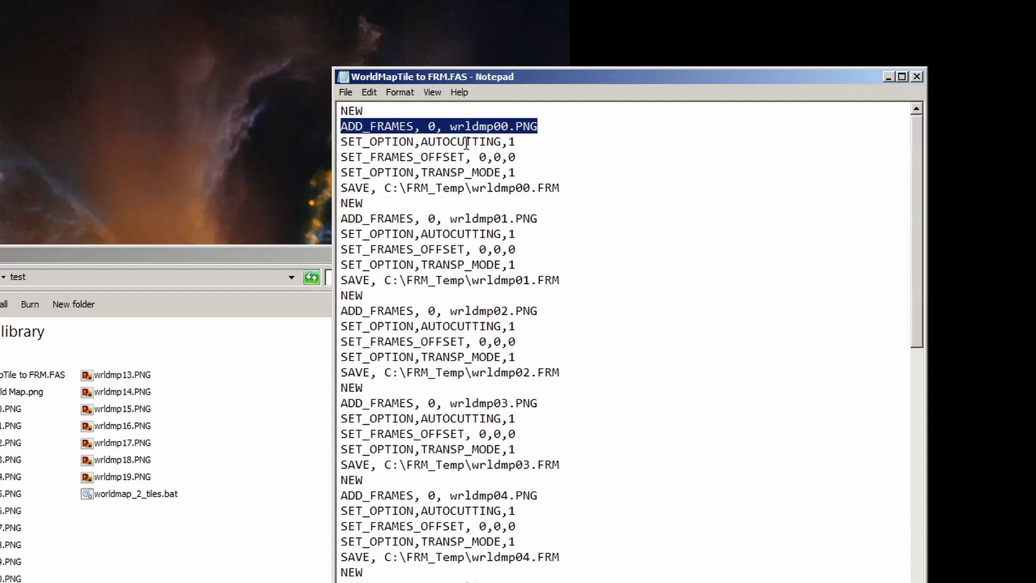
{"action": "double_click", "coordinate": [356, 142]}
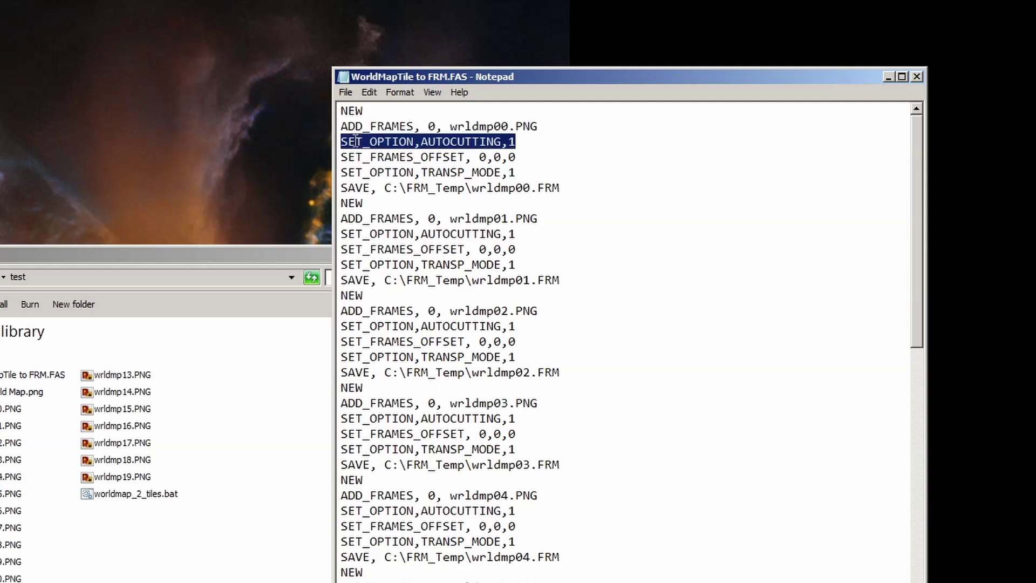
{"action": "left_click", "coordinate": [587, 152]}
{"action": "key", "text": "shift+Home"}
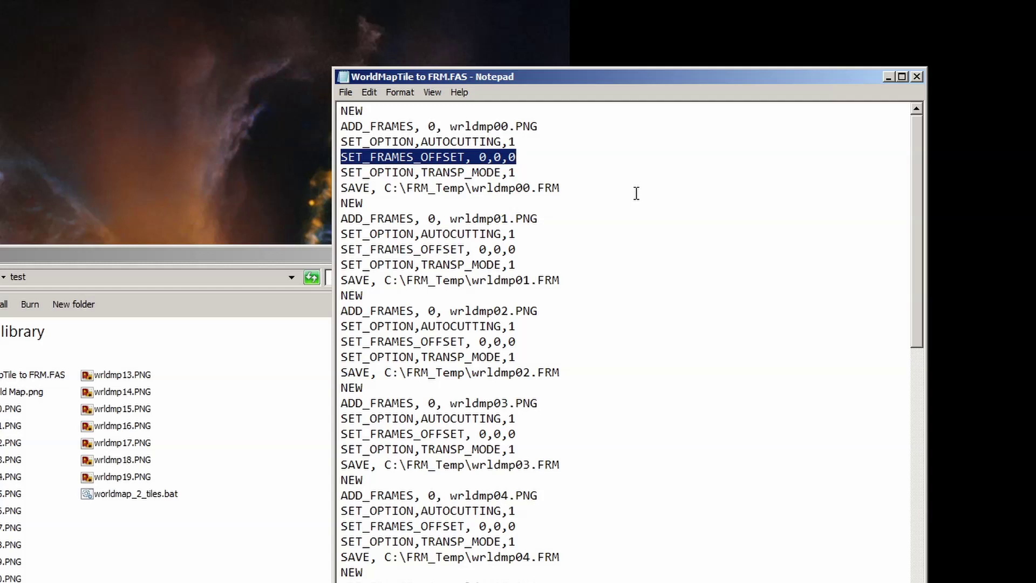
{"action": "left_click", "coordinate": [584, 177]}
{"action": "key", "text": "shift+Home"}
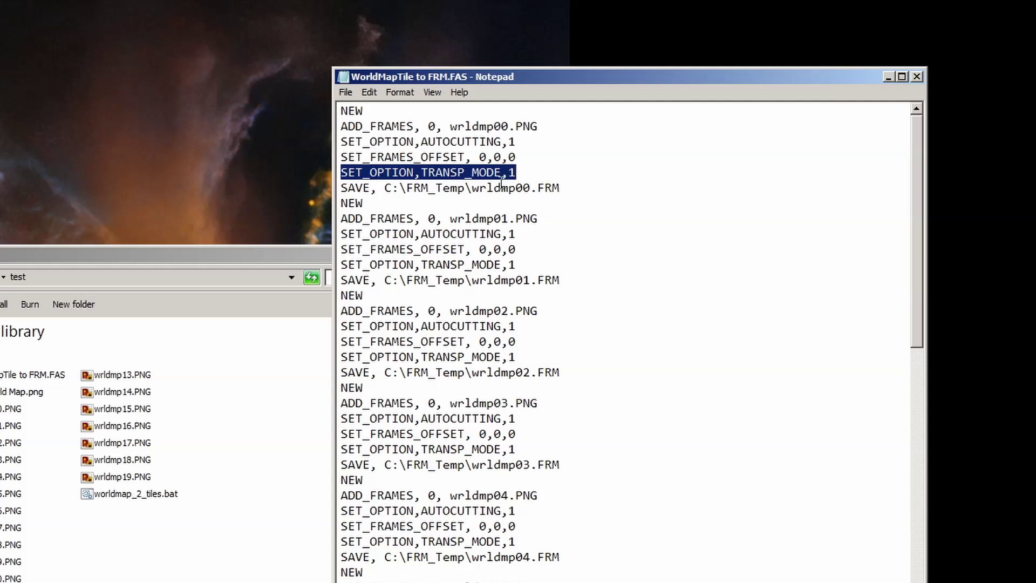
{"action": "left_click_drag", "start_coordinate": [341, 188], "coordinate": [561, 189]}
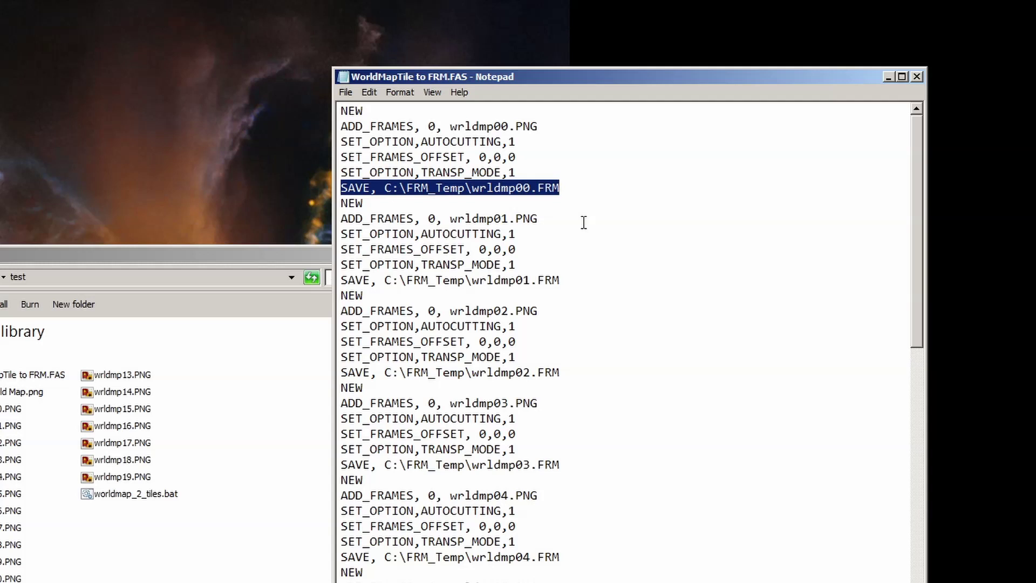
{"action": "left_click_drag", "start_coordinate": [384, 188], "coordinate": [465, 188]}
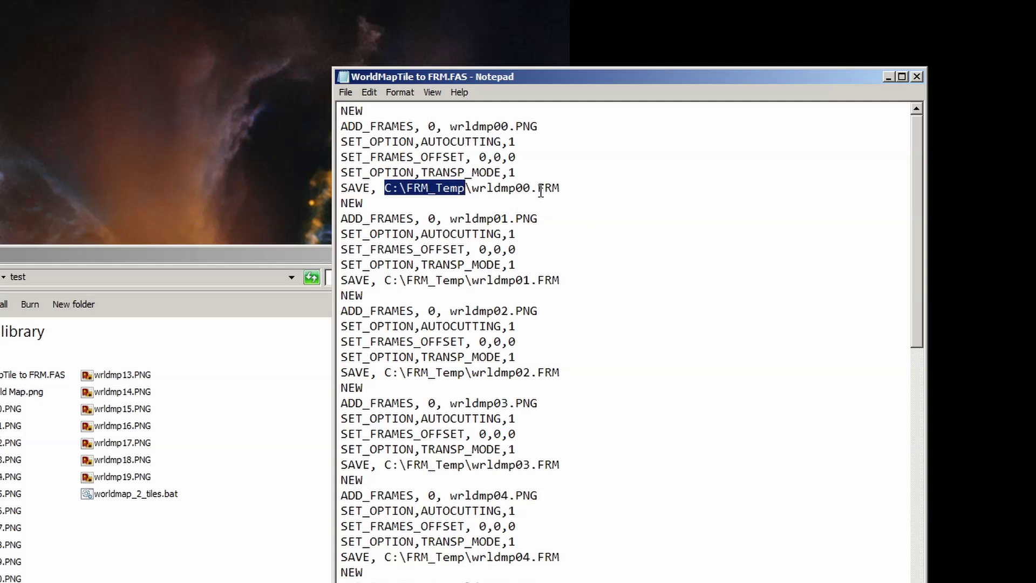
Step: Delete the C:\FRM_Temp\ path from the wrldmp00.FRM SAVE line, then undo it
{"action": "double_click", "coordinate": [512, 188]}
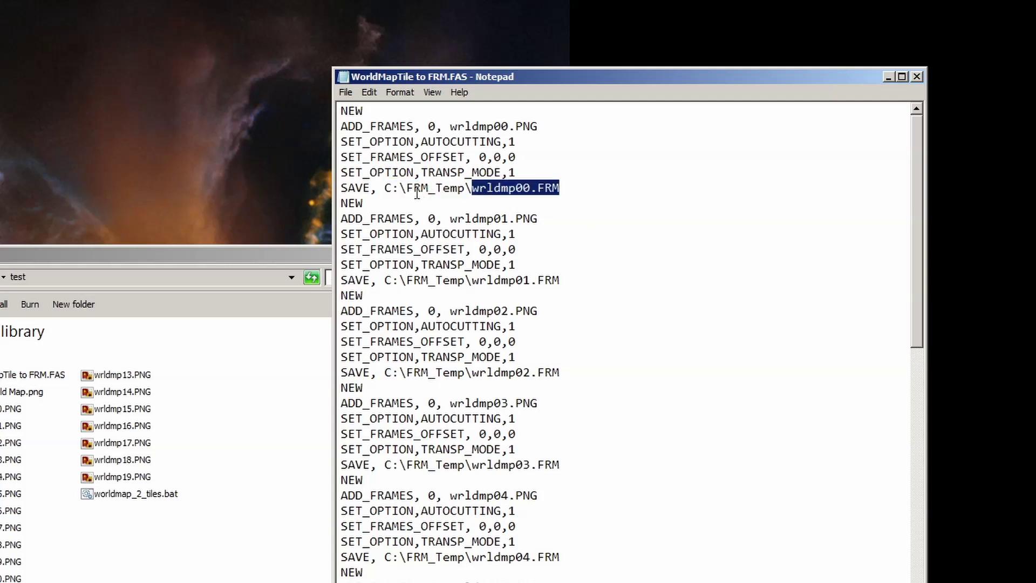
{"action": "left_click_drag", "start_coordinate": [385, 187], "coordinate": [465, 188]}
{"action": "key", "text": "Delete"}
{"action": "key", "text": "Delete"}
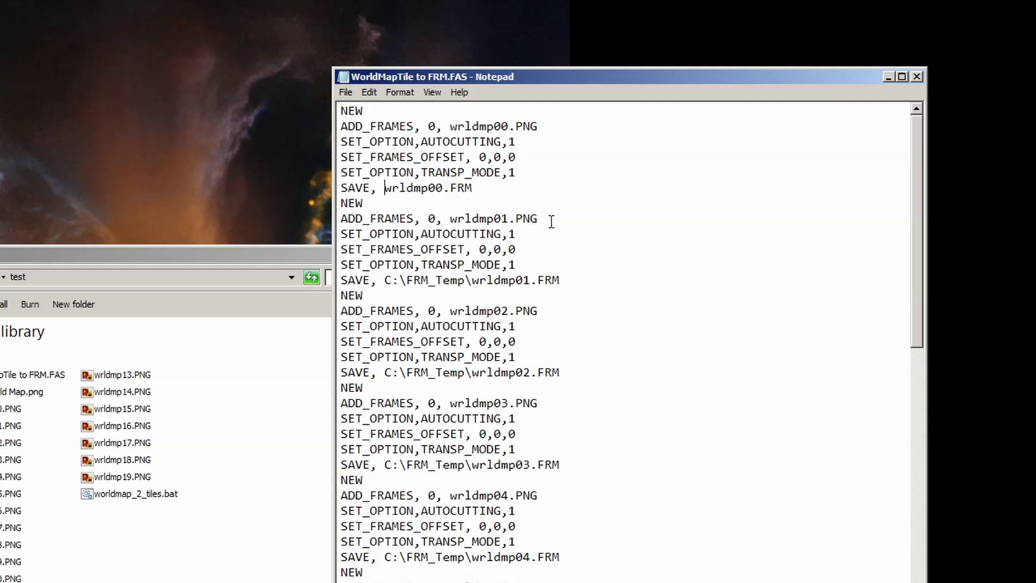
{"action": "double_click", "coordinate": [410, 186]}
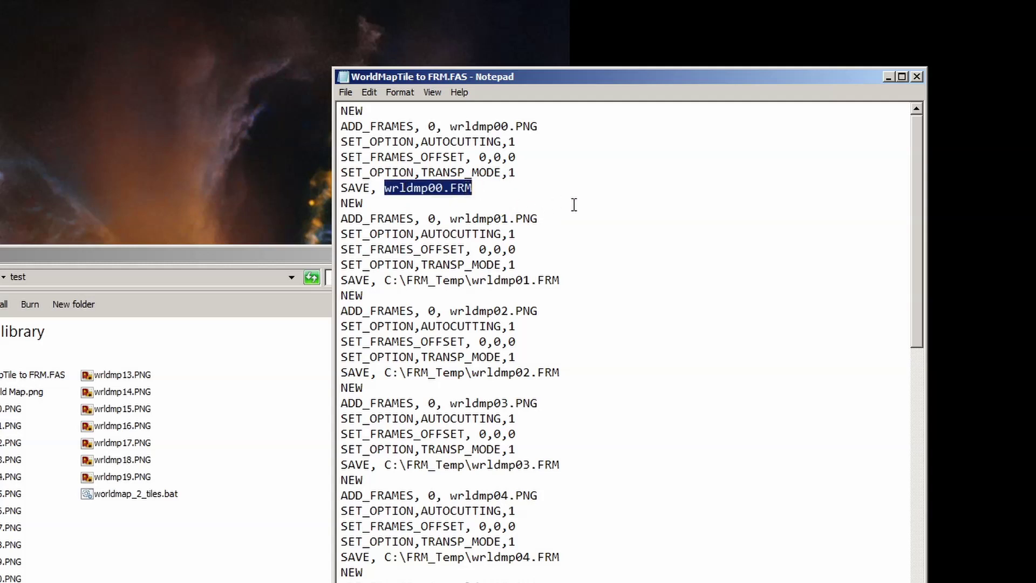
{"action": "key", "text": "ctrl+z"}
Step: Review the following tile command blocks through wrldmp04
{"action": "double_click", "coordinate": [406, 202]}
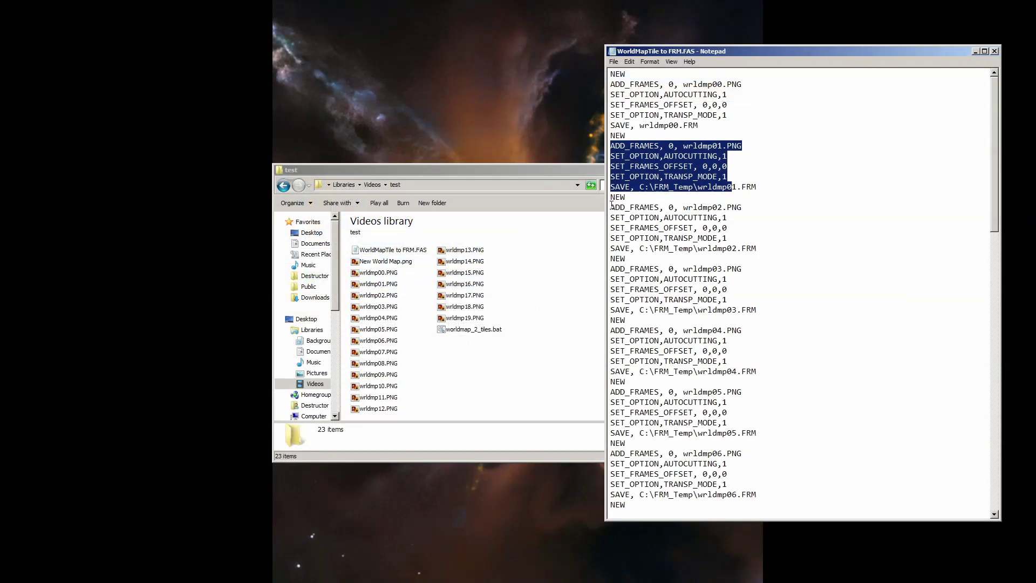
{"action": "left_click_drag", "start_coordinate": [611, 205], "coordinate": [787, 247]}
{"action": "left_click_drag", "start_coordinate": [611, 268], "coordinate": [757, 311]}
{"action": "left_click_drag", "start_coordinate": [611, 329], "coordinate": [757, 372]}
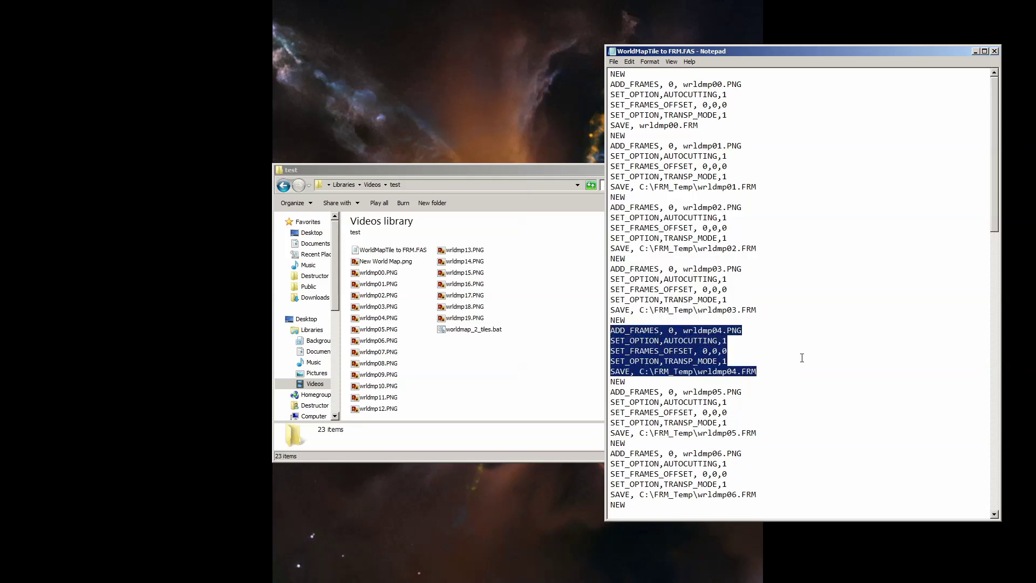
Step: Duplicate the wrldmp19 block at the script's end as a wrldmp20 block and copy it
{"action": "left_click", "coordinate": [786, 463]}
{"action": "scroll", "coordinate": [786, 462], "scroll_direction": "down", "scroll_amount": 20}
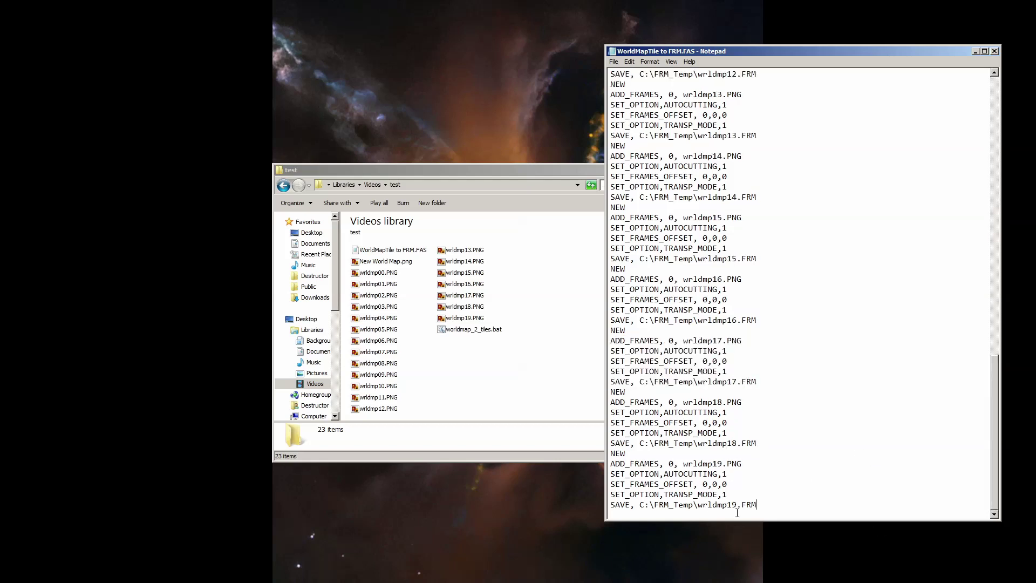
{"action": "left_click_drag", "start_coordinate": [758, 507], "coordinate": [607, 460]}
{"action": "left_click", "coordinate": [782, 507]}
{"action": "key", "text": "Return"}
{"action": "type", "text": "NEW ADD_FRAMES, 0, wrldmp19.PNG SET_OPTION,AUTOCUTTING,1 SET_FRAMES_OFFSET, 0,0,0 SET_OPTION,TRANSP_MODE,1 SAVE, C:\\FRM_Temp\\wrldmp19.FRM"}
{"action": "left_click_drag", "start_coordinate": [724, 463], "coordinate": [713, 464]}
{"action": "type", "text": "20"}
{"action": "left_click_drag", "start_coordinate": [738, 504], "coordinate": [610, 453]}
{"action": "type", "text": "20"}
{"action": "left_click", "coordinate": [629, 61]}
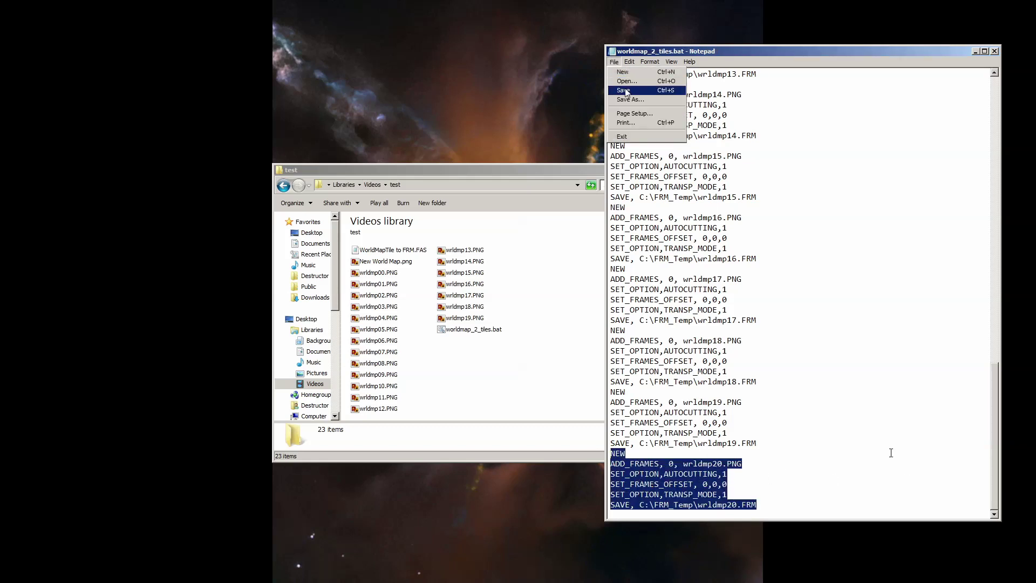
{"action": "left_click", "coordinate": [625, 92]}
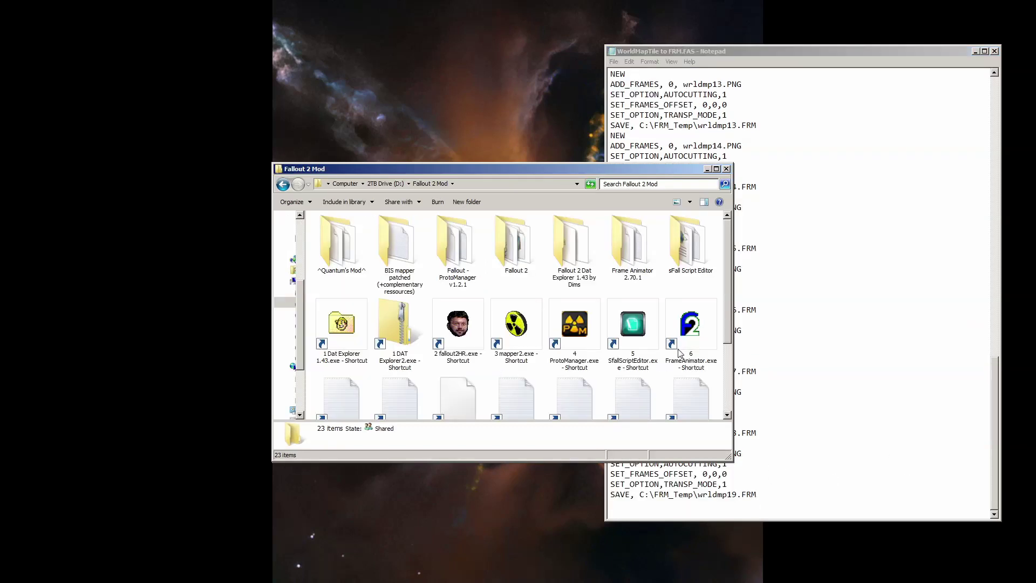
Step: Launch Frame Animator and run WorldMapTile to FRM.FAS from the test folder
{"action": "double_click", "coordinate": [681, 352]}
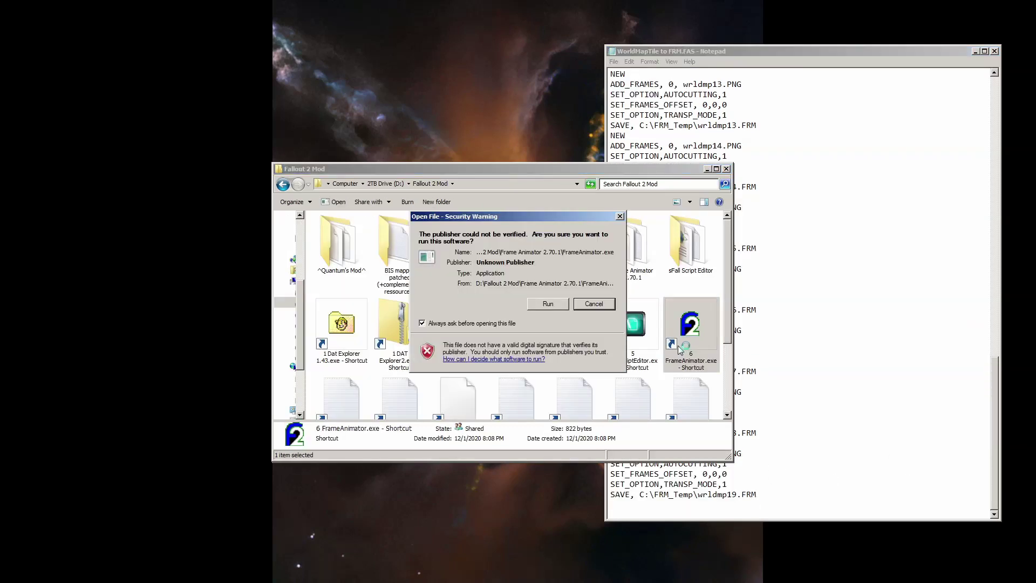
{"action": "left_click", "coordinate": [546, 301]}
{"action": "left_click", "coordinate": [93, 101]}
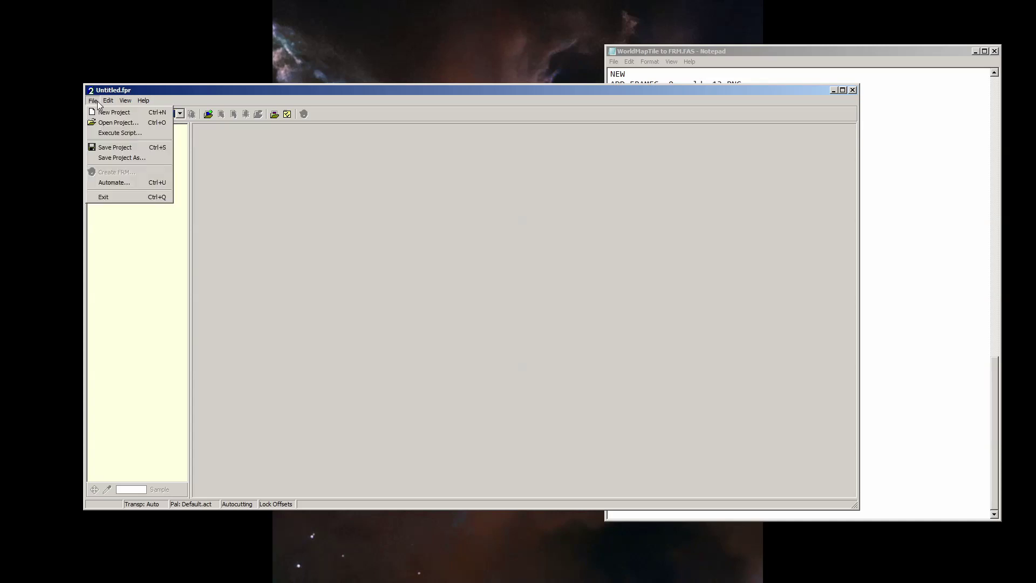
{"action": "left_click", "coordinate": [115, 132]}
{"action": "double_click", "coordinate": [506, 265]}
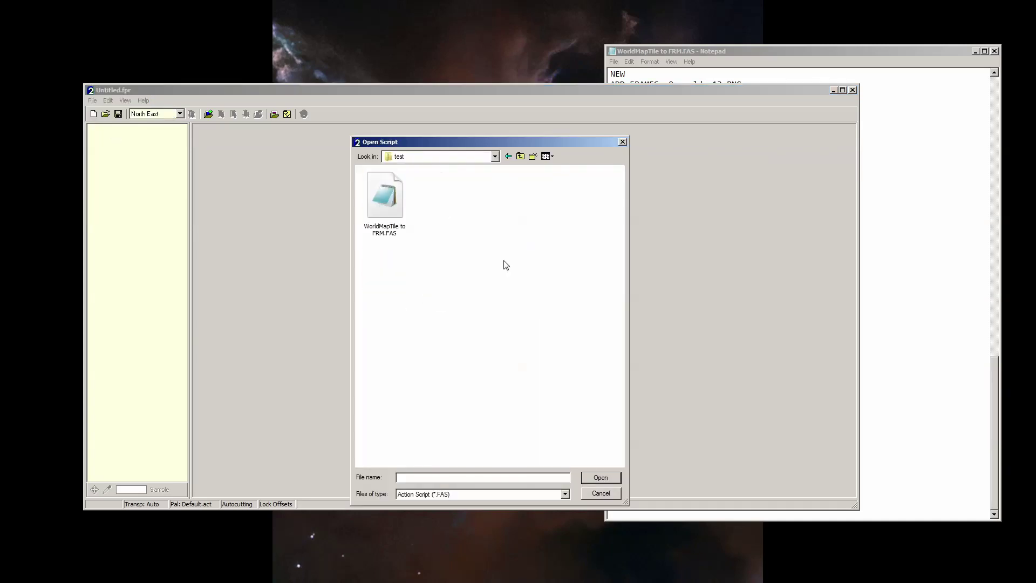
{"action": "double_click", "coordinate": [390, 201]}
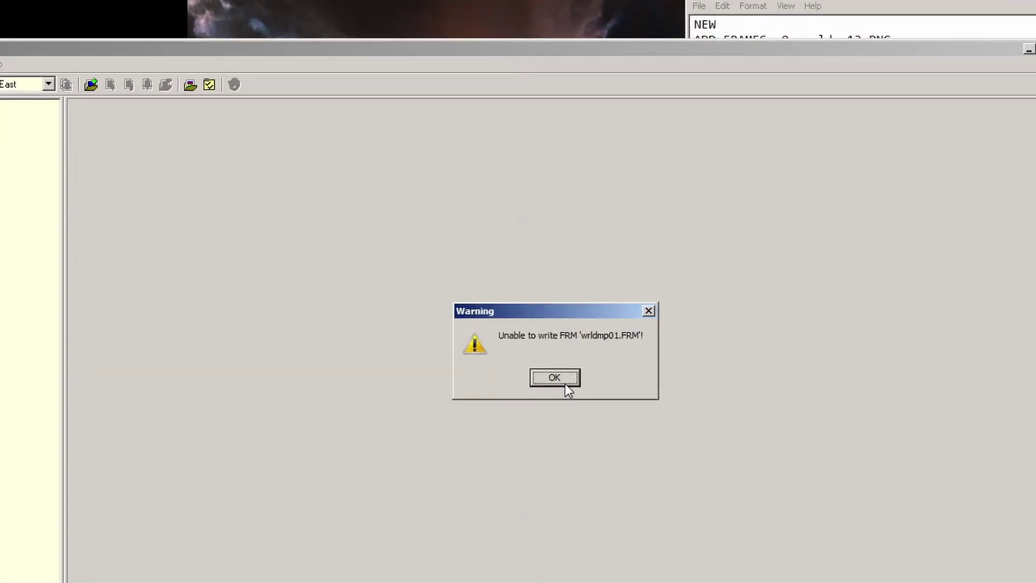
Step: Dismiss the unable-to-write FRM warning and create a FRM_Temp folder
{"action": "left_click", "coordinate": [565, 383]}
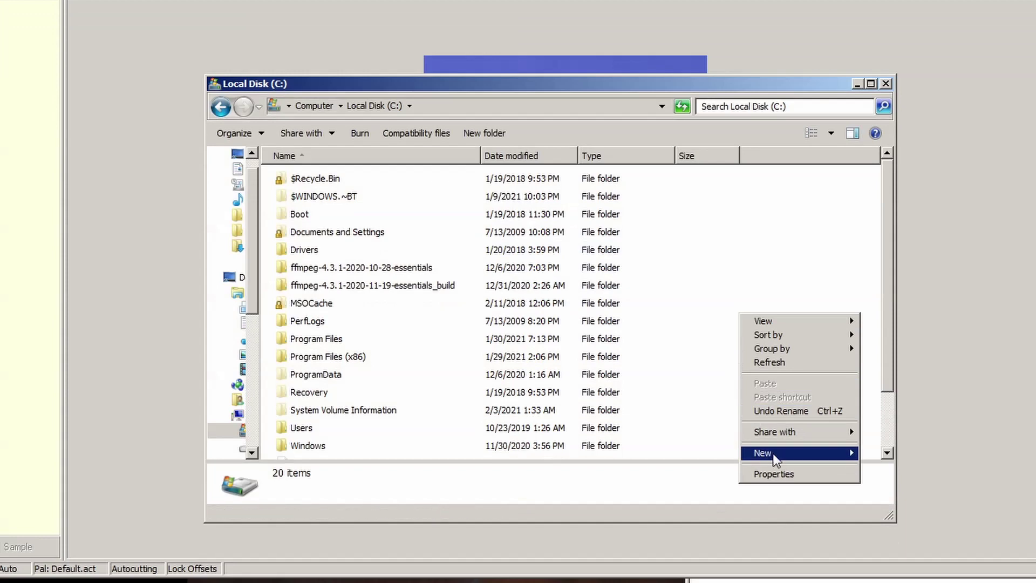
{"action": "mouse_move", "coordinate": [851, 454]}
{"action": "left_click", "coordinate": [885, 453]}
{"action": "type", "text": "FRM_Temp"}
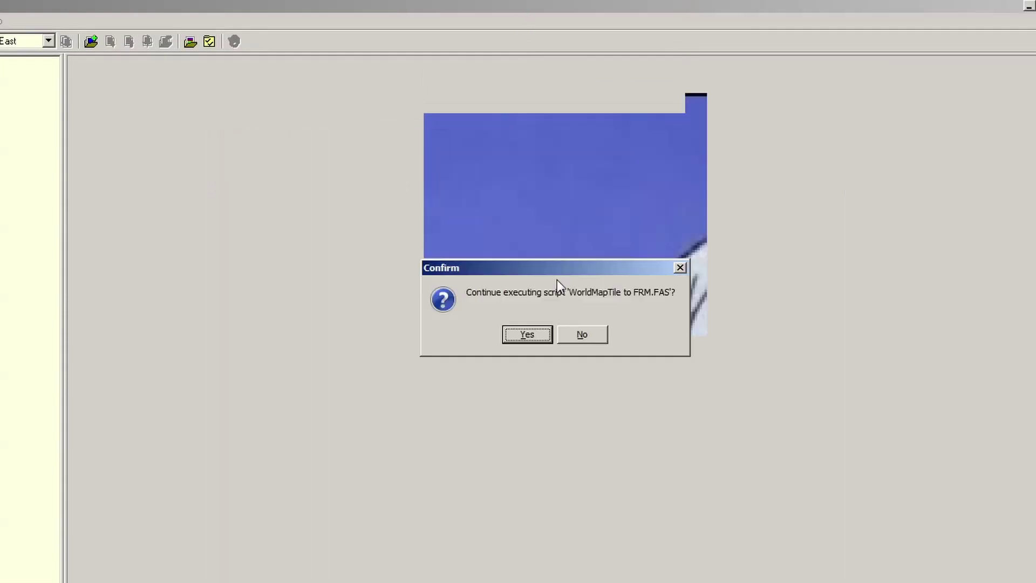
{"action": "left_click", "coordinate": [581, 335]}
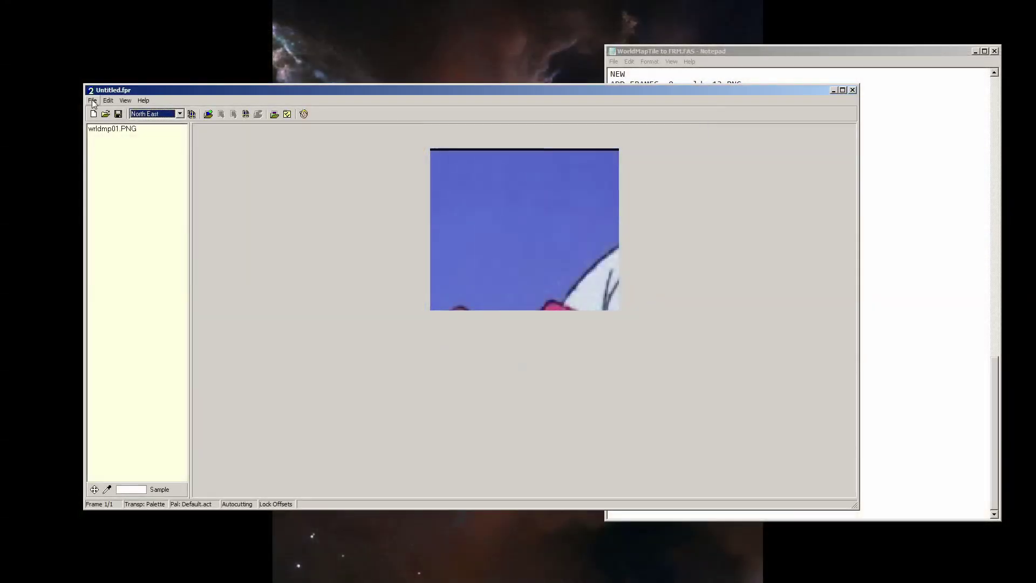
Step: Run the WorldMapTile to FRM script again
{"action": "left_click", "coordinate": [93, 101]}
{"action": "left_click", "coordinate": [119, 132]}
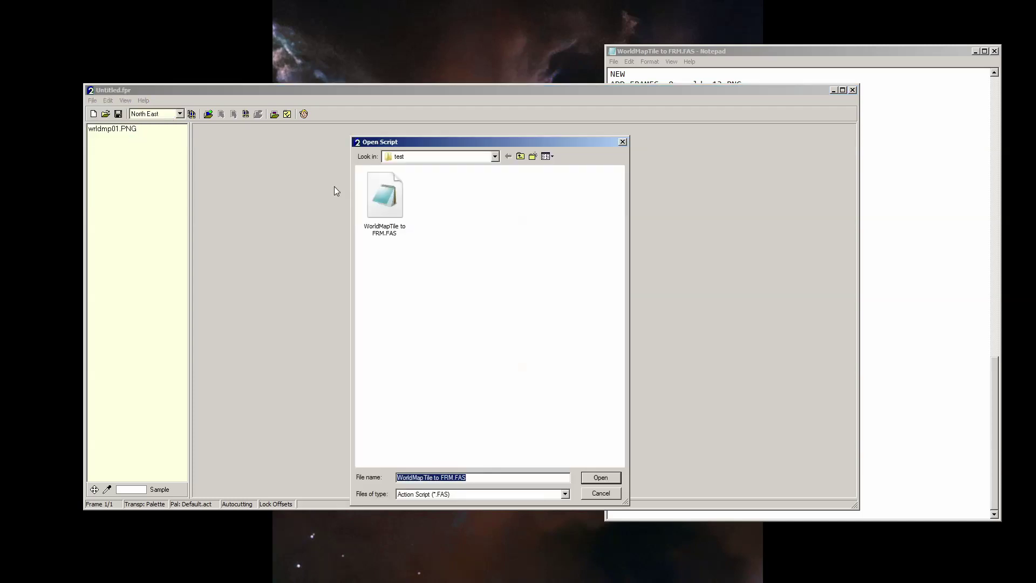
{"action": "double_click", "coordinate": [379, 199]}
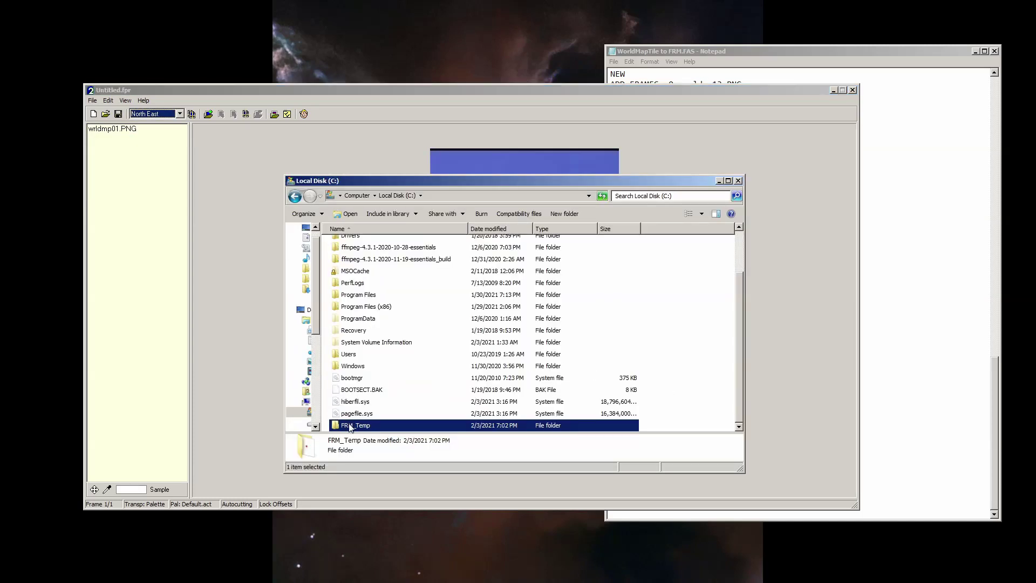
Step: Open FRM_Temp and copy all 20 FRM files
{"action": "double_click", "coordinate": [351, 426]}
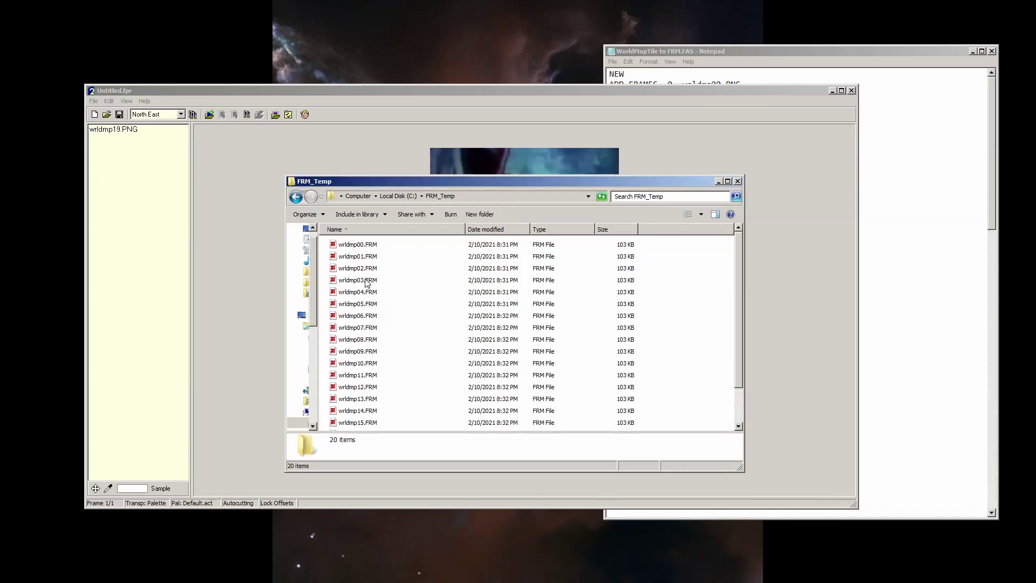
{"action": "key", "text": "ctrl+a"}
{"action": "right_click", "coordinate": [361, 273]}
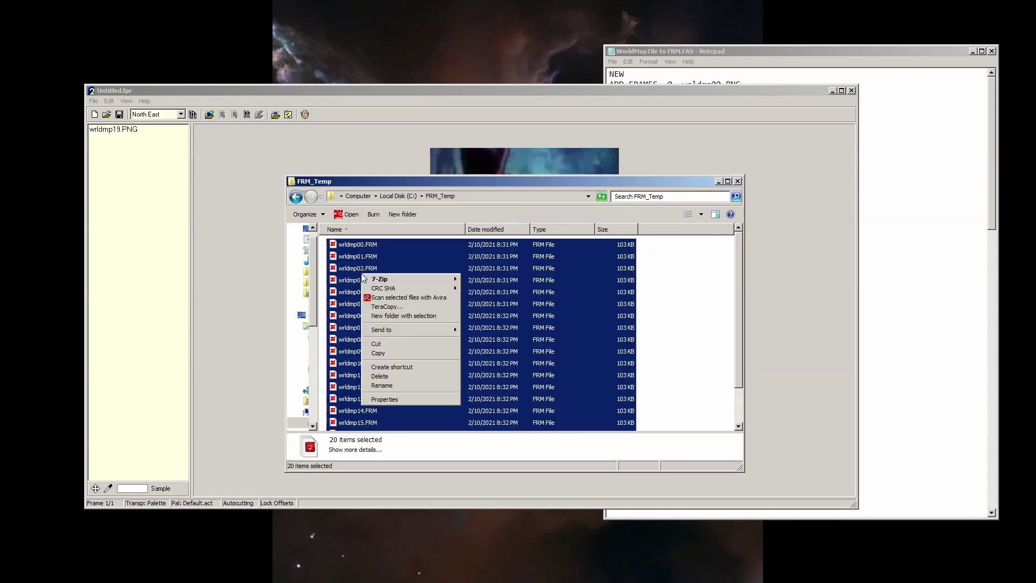
{"action": "left_click", "coordinate": [378, 353]}
Step: Paste the 20 FRM tiles into Fallout 2\data\art\intrface
{"action": "double_click", "coordinate": [694, 323]}
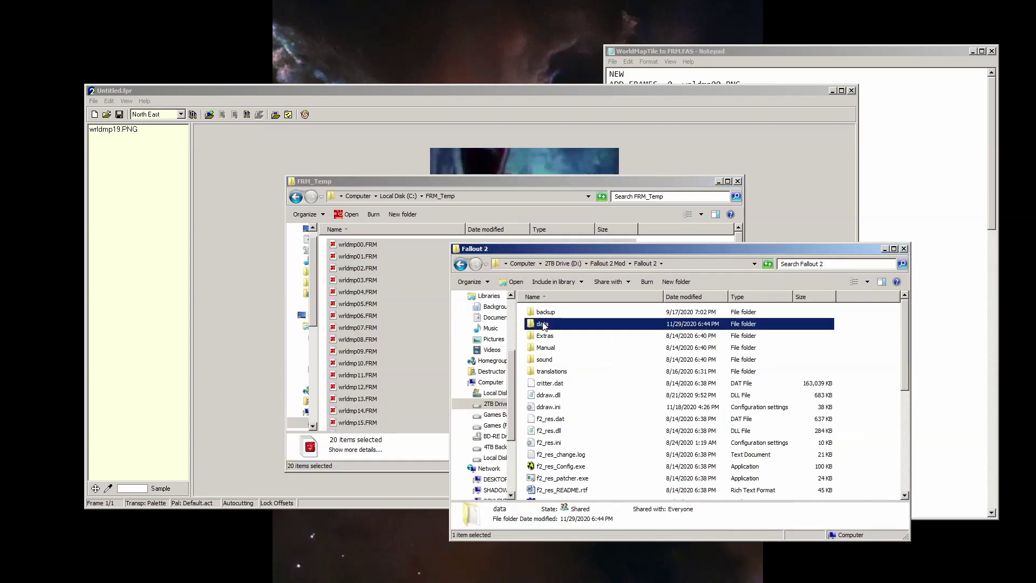
{"action": "double_click", "coordinate": [542, 324]}
{"action": "double_click", "coordinate": [550, 317]}
{"action": "double_click", "coordinate": [554, 316]}
{"action": "right_click", "coordinate": [619, 330]}
{"action": "key", "text": "Escape"}
{"action": "key", "text": "alt+d"}
{"action": "right_click", "coordinate": [643, 360]}
{"action": "left_click", "coordinate": [664, 416]}
Step: Travel to two world map destinations, declining the highwaymen encounter and continuing on
{"action": "key", "text": "alt+Left"}
{"action": "key", "text": "alt+Left"}
{"action": "key", "text": "alt+Left"}
{"action": "key", "text": "alt+Left"}
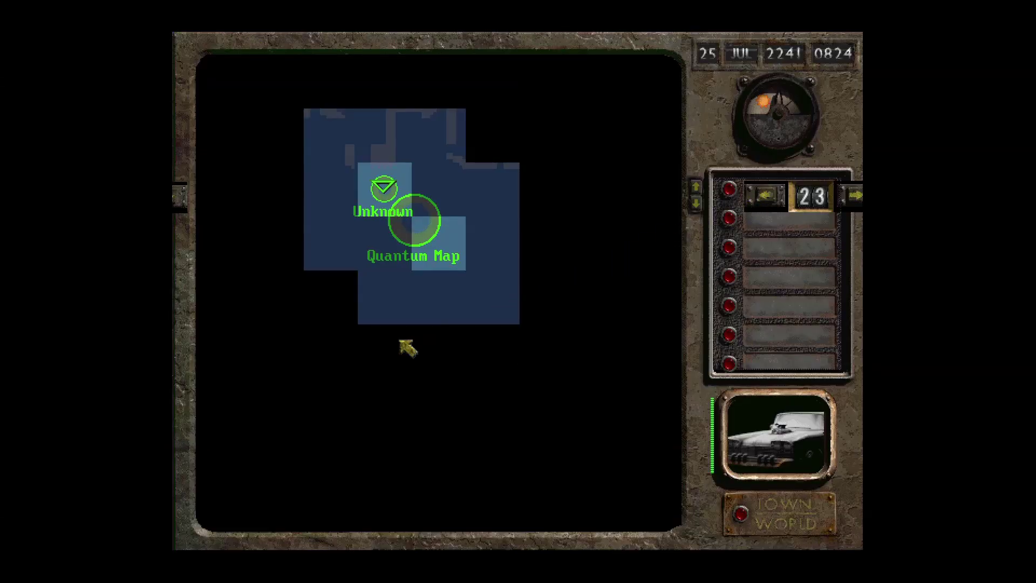
{"action": "left_click", "coordinate": [397, 341]}
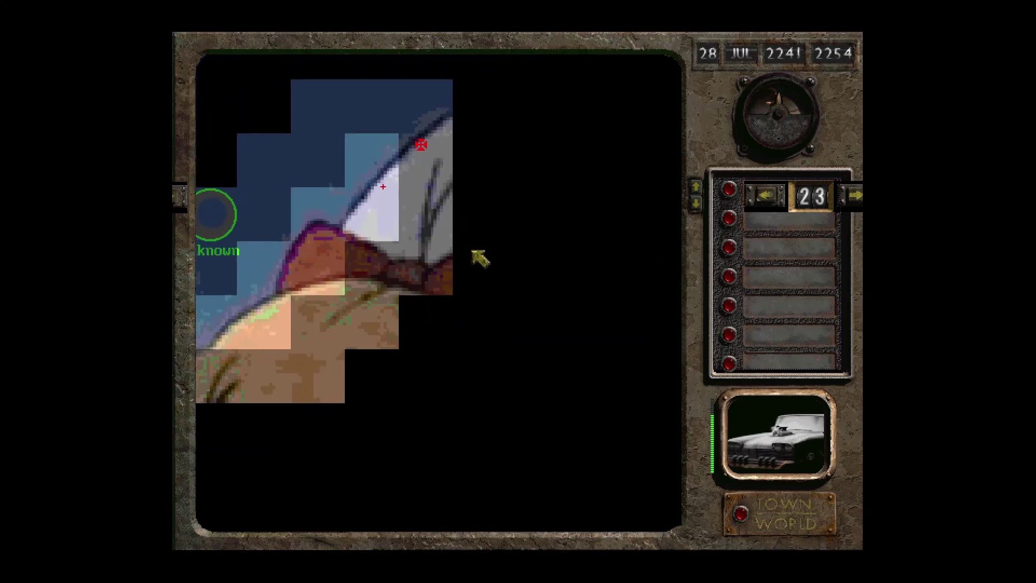
{"action": "left_click", "coordinate": [333, 394]}
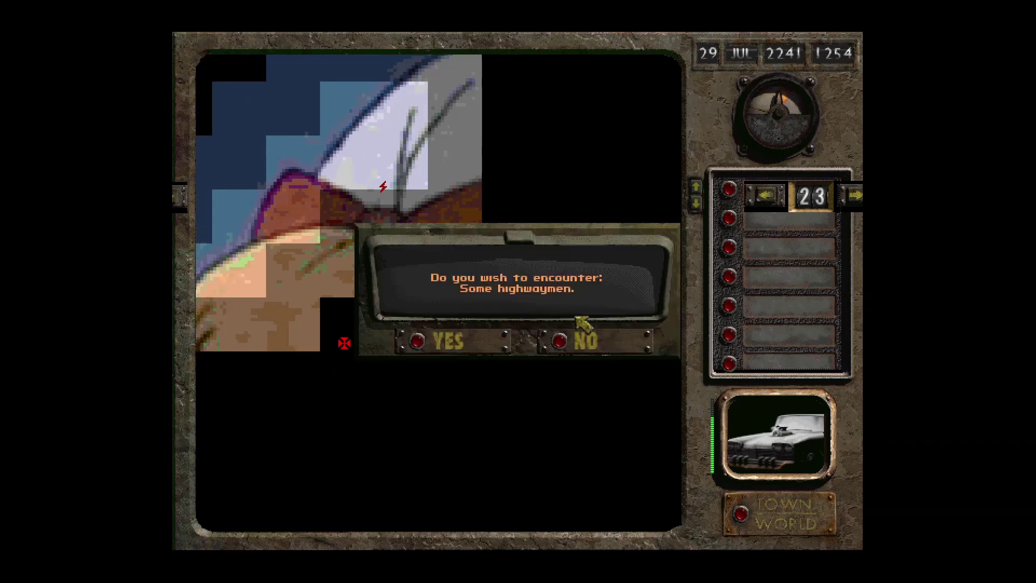
{"action": "left_click", "coordinate": [567, 341]}
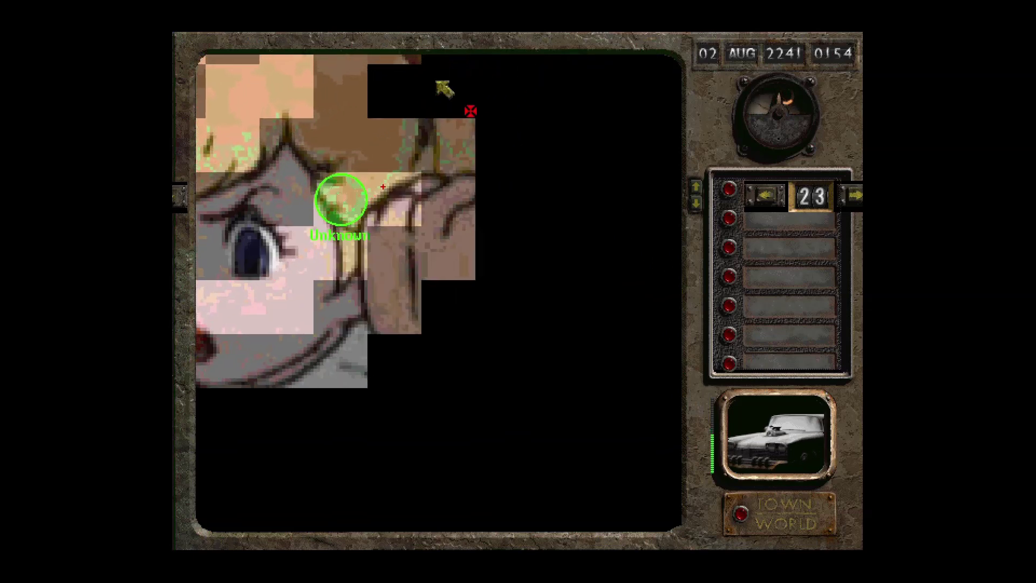
{"action": "key", "text": "Escape"}
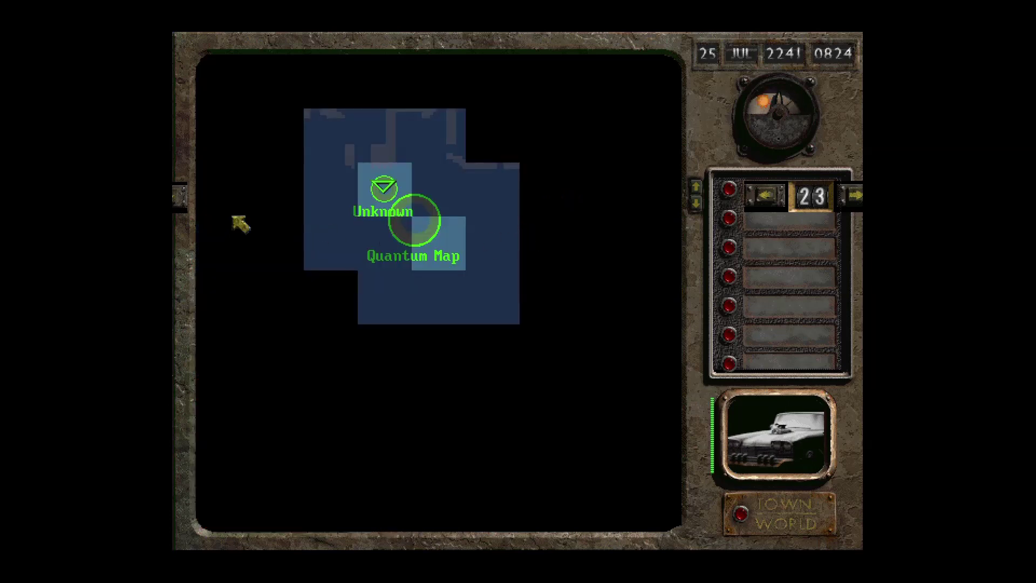
Step: Travel to five successive destinations west of Unknown near Arroyo, revealing more tiles
{"action": "left_click", "coordinate": [227, 187]}
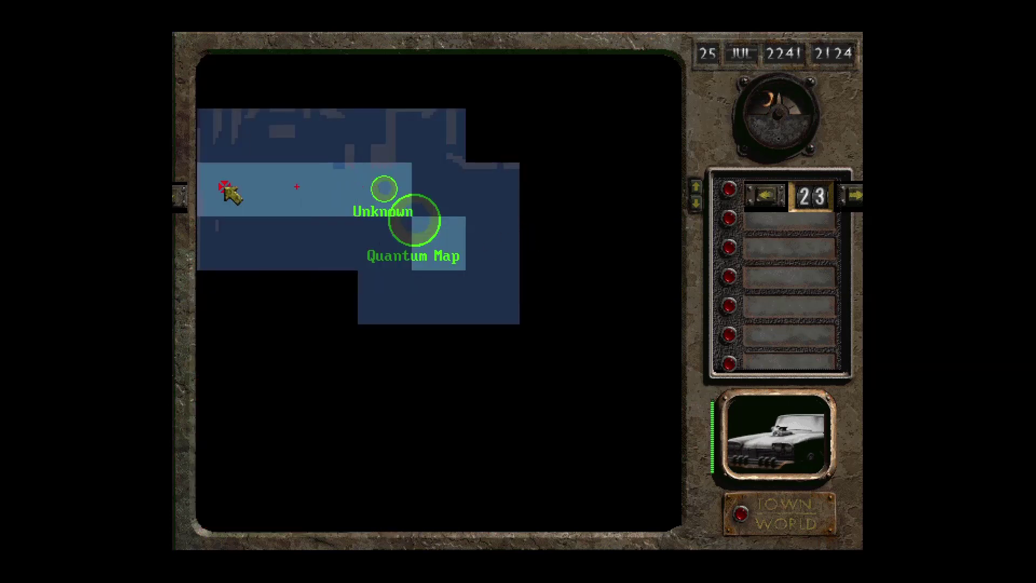
{"action": "left_click", "coordinate": [324, 237]}
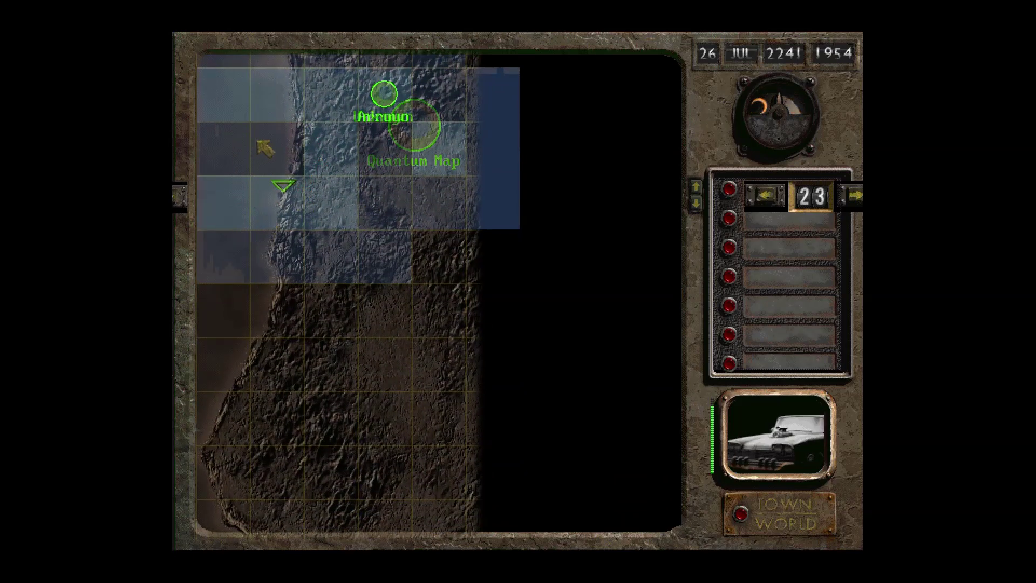
{"action": "left_click", "coordinate": [350, 184]}
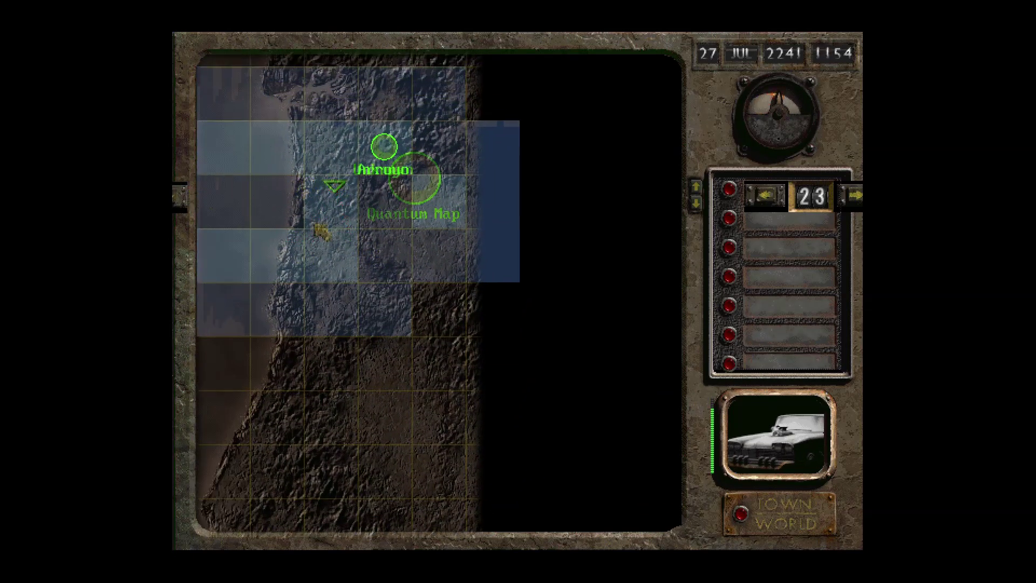
{"action": "left_click", "coordinate": [309, 220]}
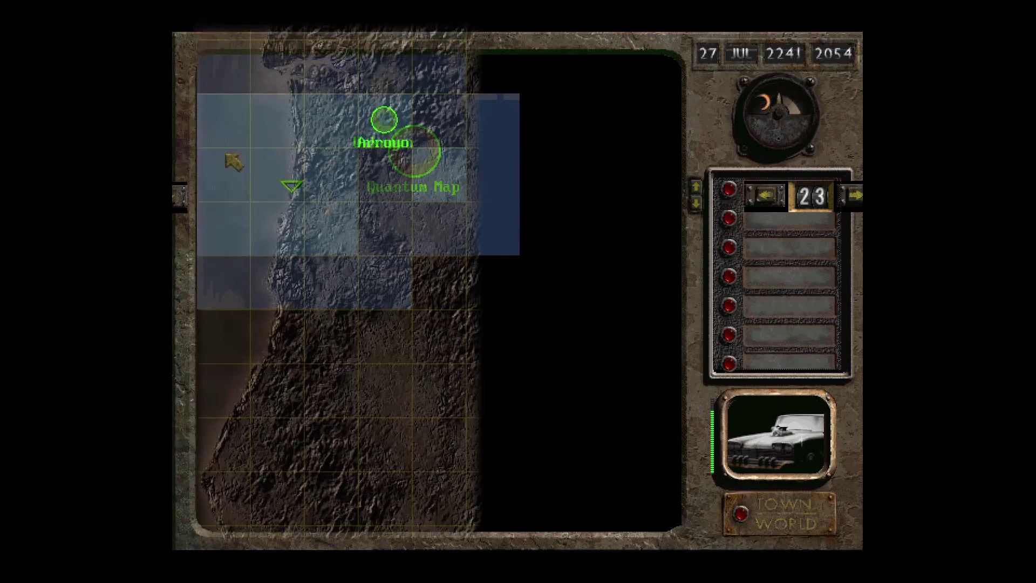
{"action": "left_click", "coordinate": [364, 209]}
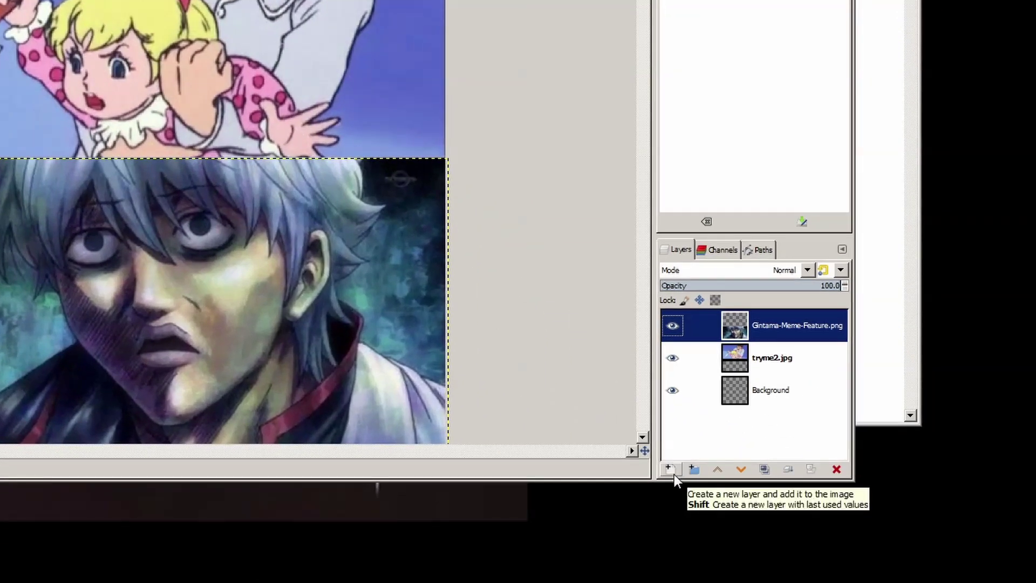
Step: Add a new layer named Map Mask and select the MyPaint Brush
{"action": "left_click", "coordinate": [833, 551]}
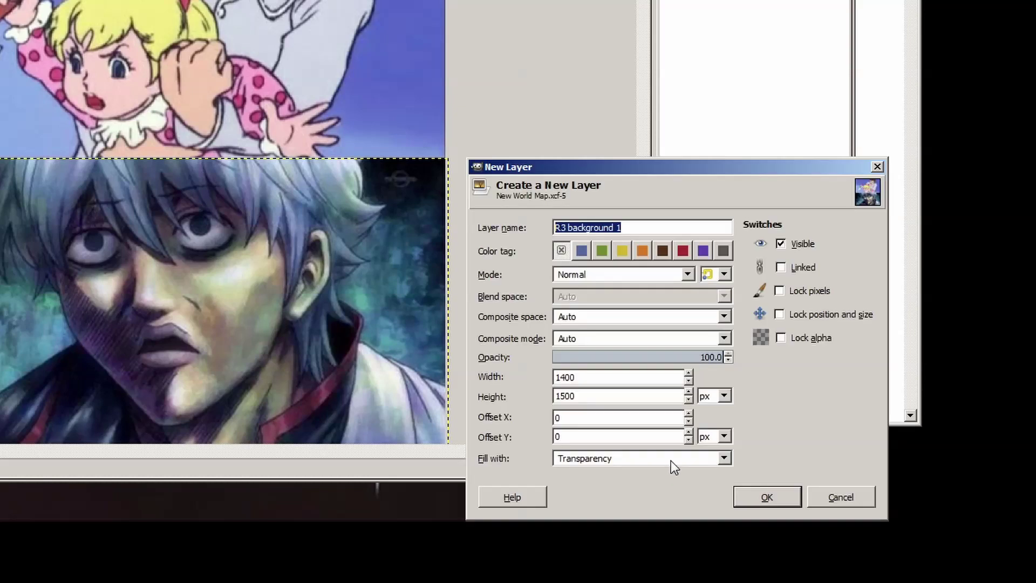
{"action": "type", "text": "Map Mask"}
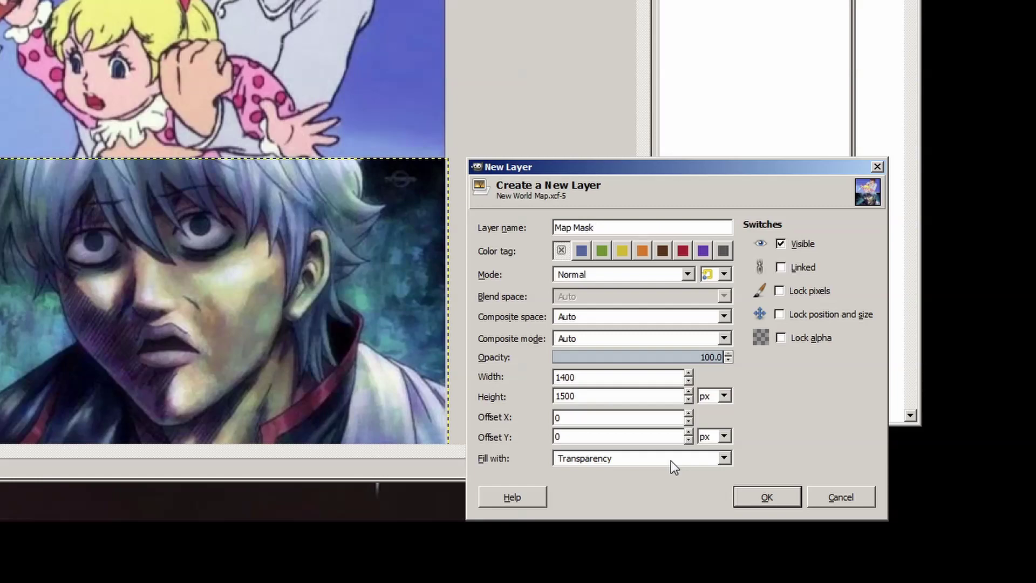
{"action": "key", "text": "Return"}
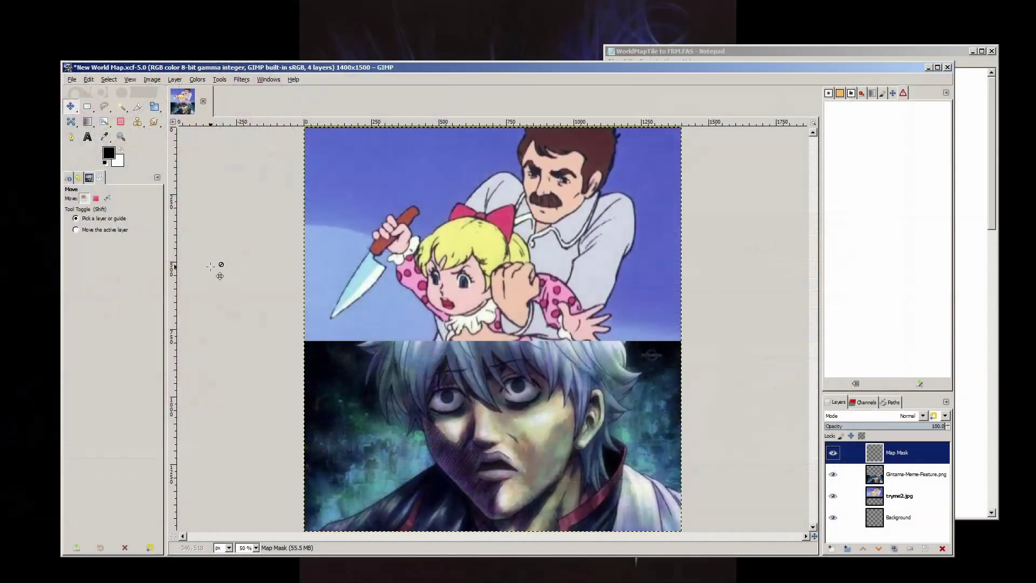
{"action": "key", "text": "b"}
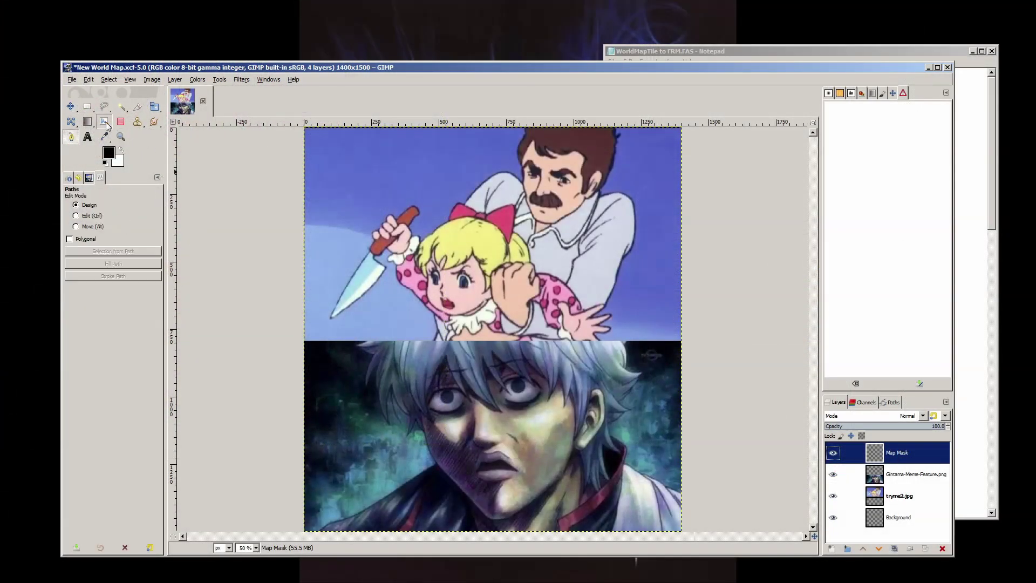
{"action": "left_click", "coordinate": [106, 124]}
{"action": "left_click", "coordinate": [162, 164]}
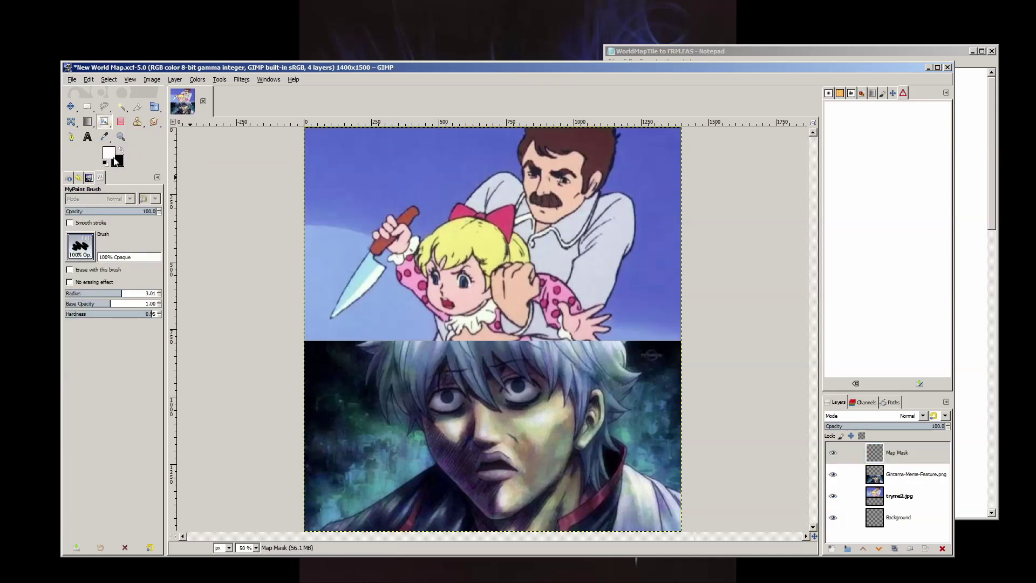
Step: Paint white over the knife, eyes, smile and a zigzag, then bucket-fill the rest black
{"action": "left_click_drag", "start_coordinate": [385, 263], "coordinate": [357, 300]}
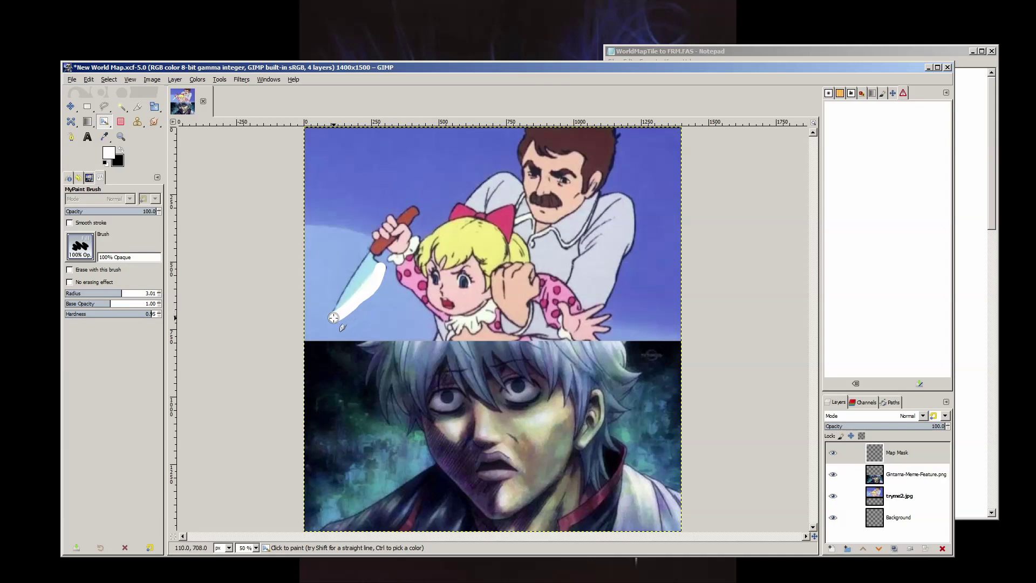
{"action": "key", "text": "alt+Tab"}
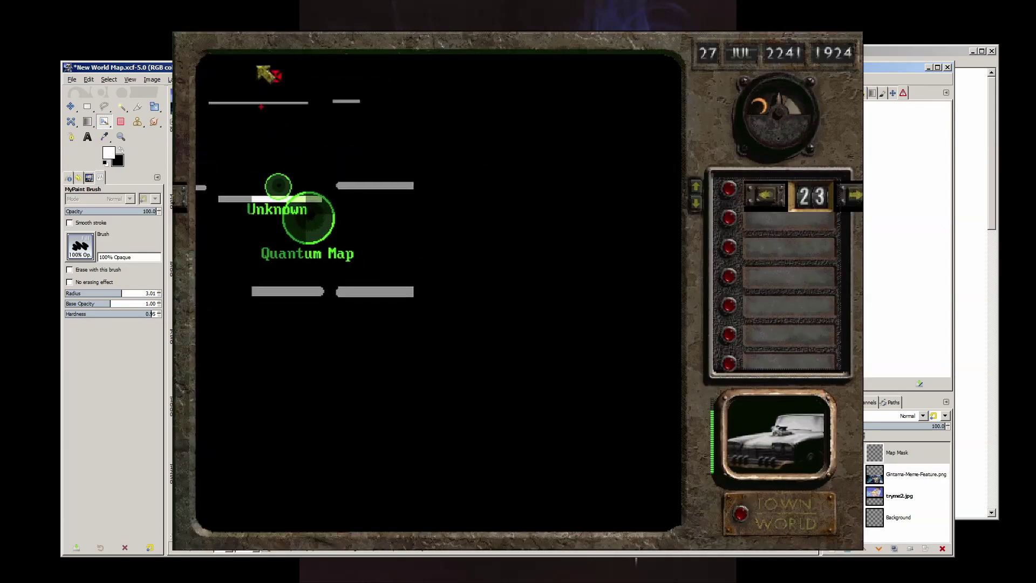
{"action": "left_click", "coordinate": [314, 152]}
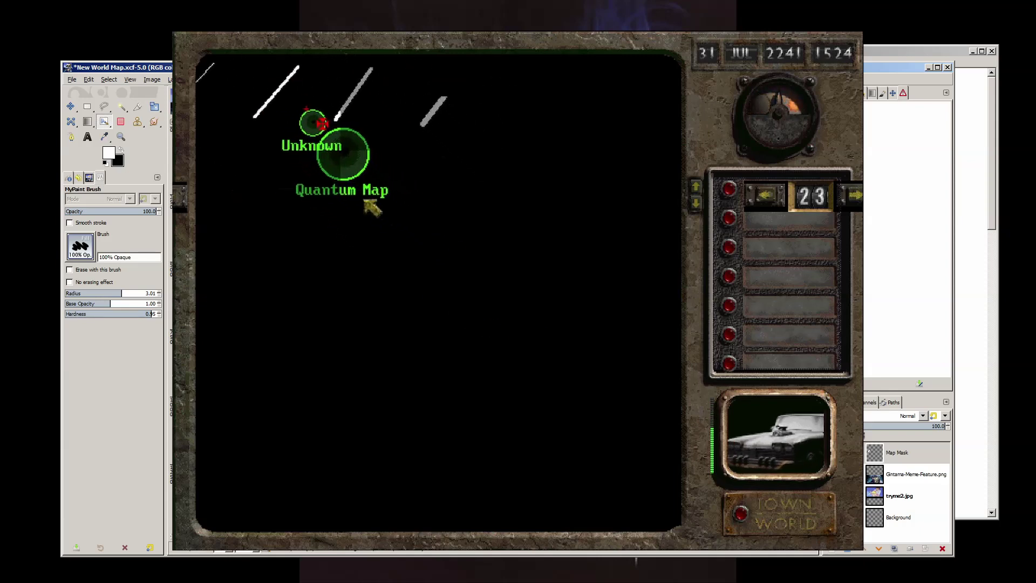
{"action": "key", "text": "alt+Tab"}
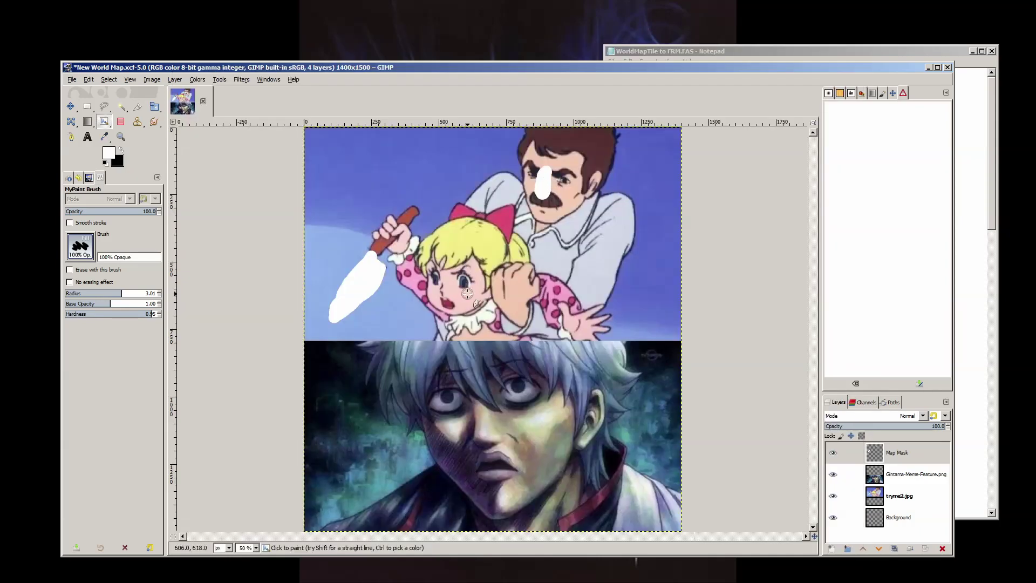
{"action": "left_click_drag", "start_coordinate": [451, 306], "coordinate": [438, 279]}
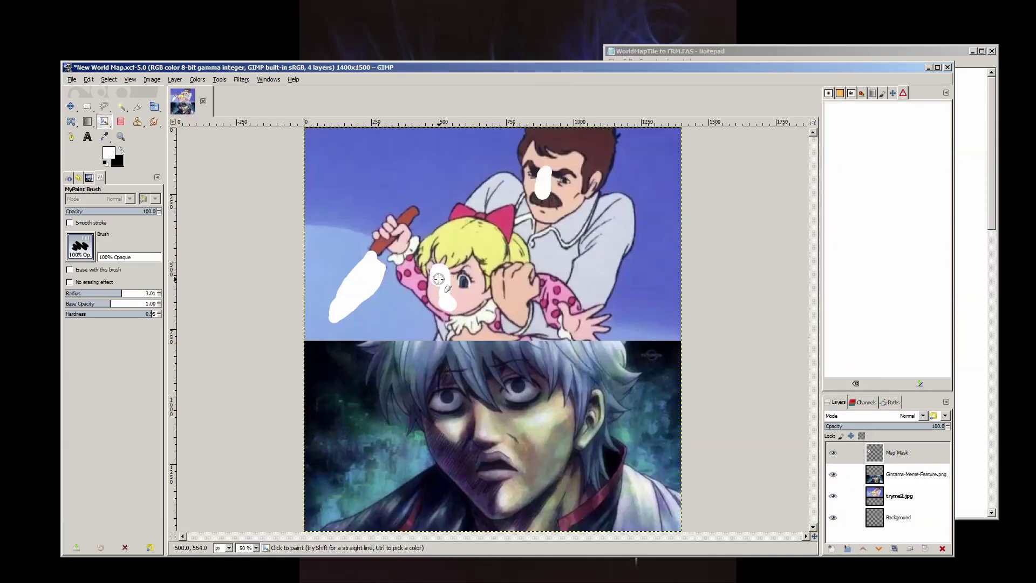
{"action": "left_click", "coordinate": [465, 282]}
{"action": "mouse_move", "coordinate": [440, 387]}
{"action": "left_mouse_down"}
{"action": "mouse_move", "coordinate": [431, 402]}
{"action": "mouse_move", "coordinate": [458, 399]}
{"action": "mouse_move", "coordinate": [445, 399]}
{"action": "left_mouse_up"}
{"action": "left_click_drag", "start_coordinate": [501, 380], "coordinate": [526, 387]}
{"action": "mouse_move", "coordinate": [440, 439]}
{"action": "left_mouse_down"}
{"action": "mouse_move", "coordinate": [515, 479]}
{"action": "mouse_move", "coordinate": [526, 463]}
{"action": "mouse_move", "coordinate": [491, 468]}
{"action": "mouse_move", "coordinate": [457, 447]}
{"action": "mouse_move", "coordinate": [537, 456]}
{"action": "left_mouse_up"}
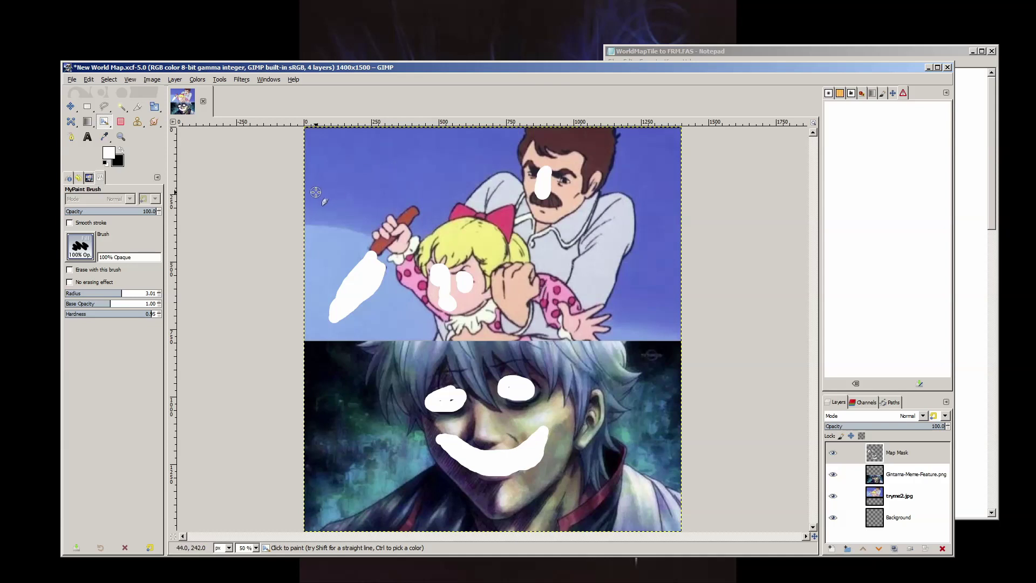
{"action": "mouse_move", "coordinate": [314, 192]}
{"action": "left_mouse_down"}
{"action": "mouse_move", "coordinate": [362, 198]}
{"action": "mouse_move", "coordinate": [362, 176]}
{"action": "mouse_move", "coordinate": [404, 161]}
{"action": "mouse_move", "coordinate": [407, 144]}
{"action": "mouse_move", "coordinate": [435, 144]}
{"action": "mouse_move", "coordinate": [444, 125]}
{"action": "left_mouse_up"}
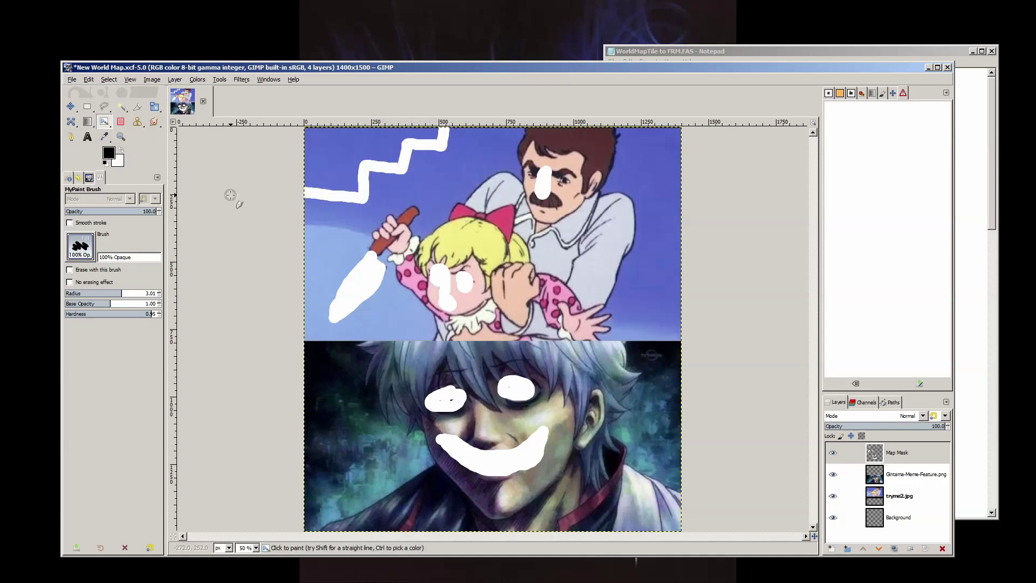
{"action": "left_click", "coordinate": [87, 121]}
{"action": "left_click", "coordinate": [461, 219]}
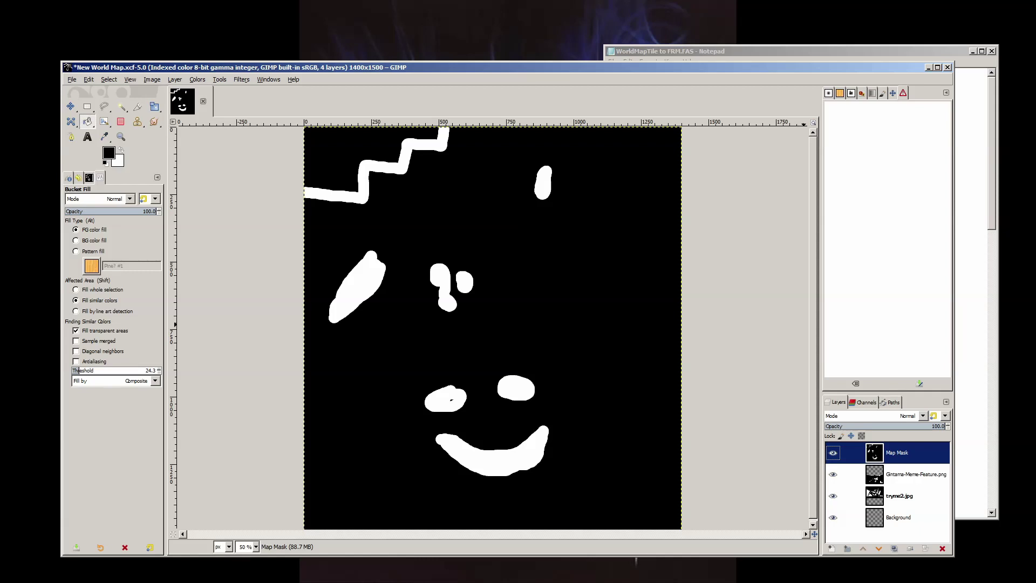
Step: Convert the mask to Indexed mode with the black-and-white 1-bit palette and no dithering
{"action": "left_click", "coordinate": [161, 79]}
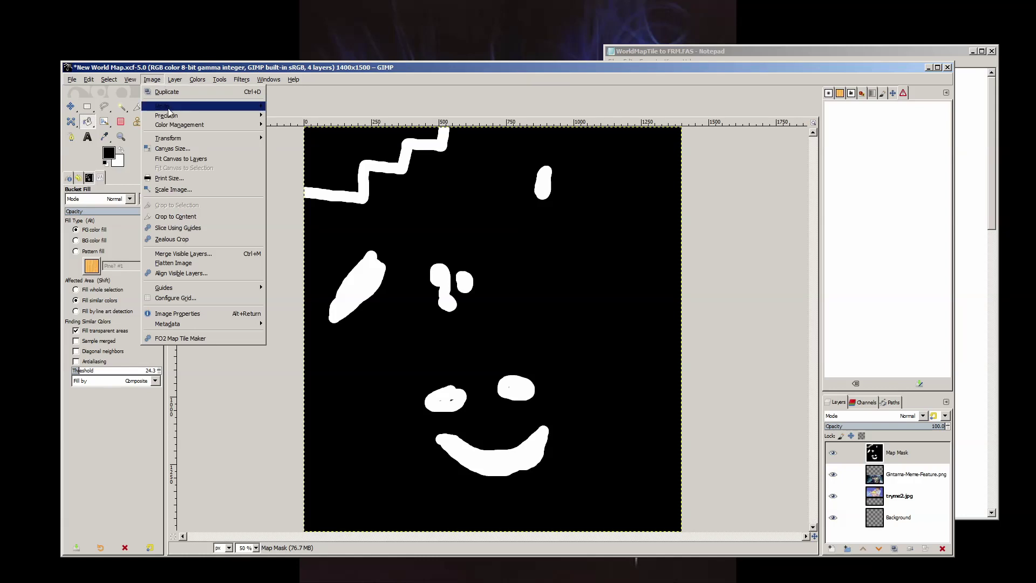
{"action": "mouse_move", "coordinate": [178, 106]}
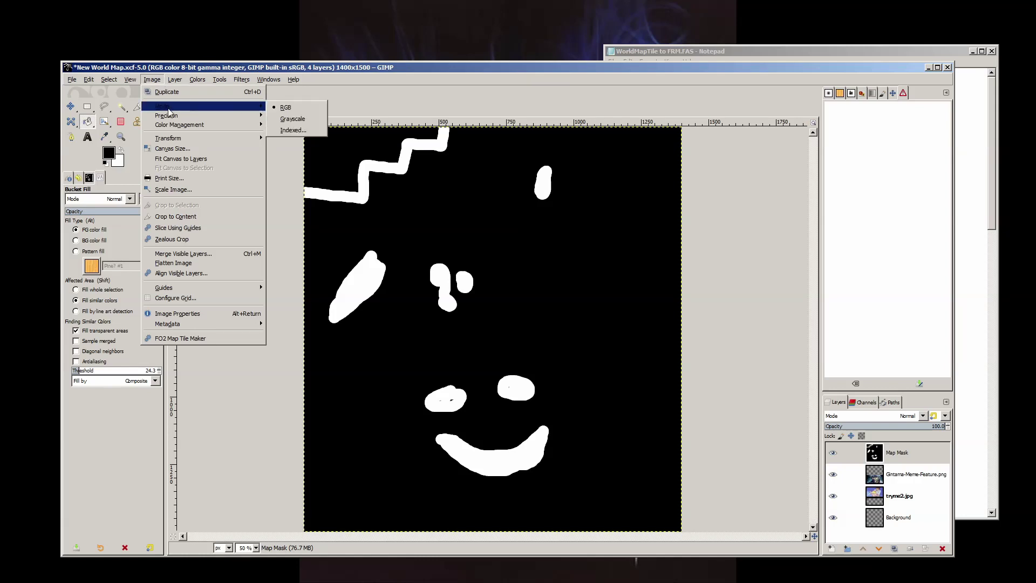
{"action": "left_click", "coordinate": [294, 133]}
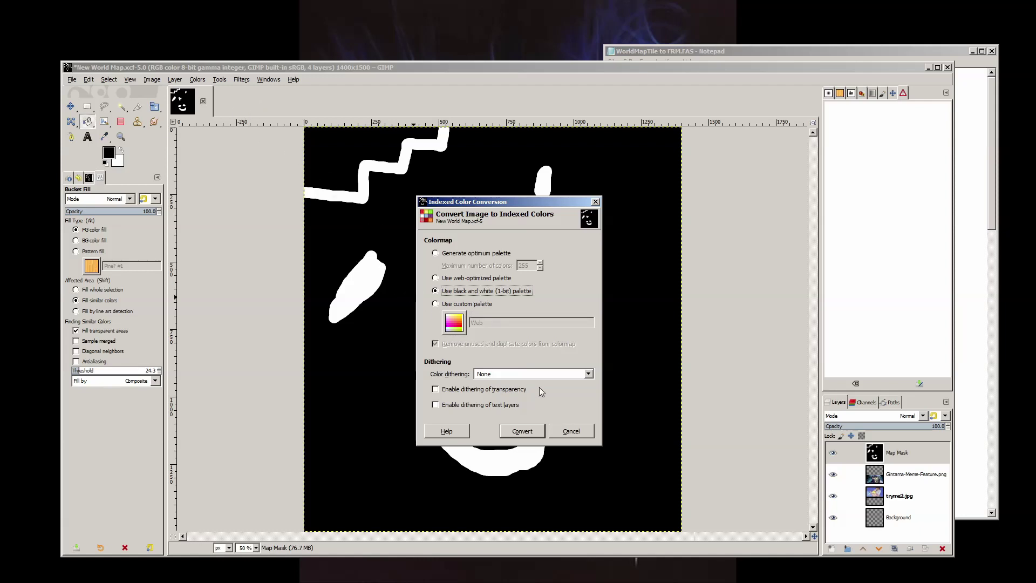
{"action": "left_click", "coordinate": [507, 434]}
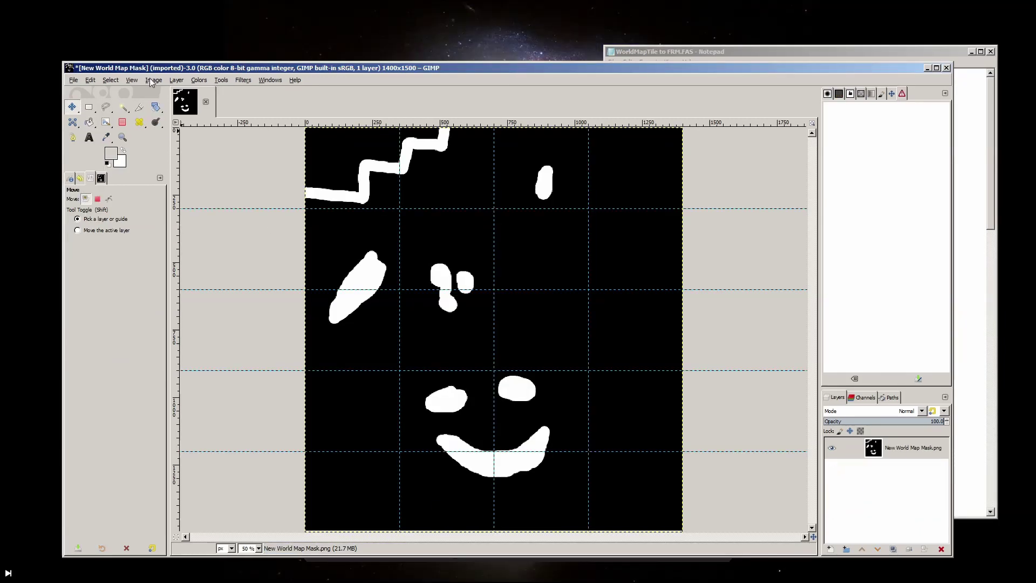
Step: Slice the mask along its guides and export the first tile to the test folder as wrldmp00.BMP
{"action": "left_click", "coordinate": [153, 80]}
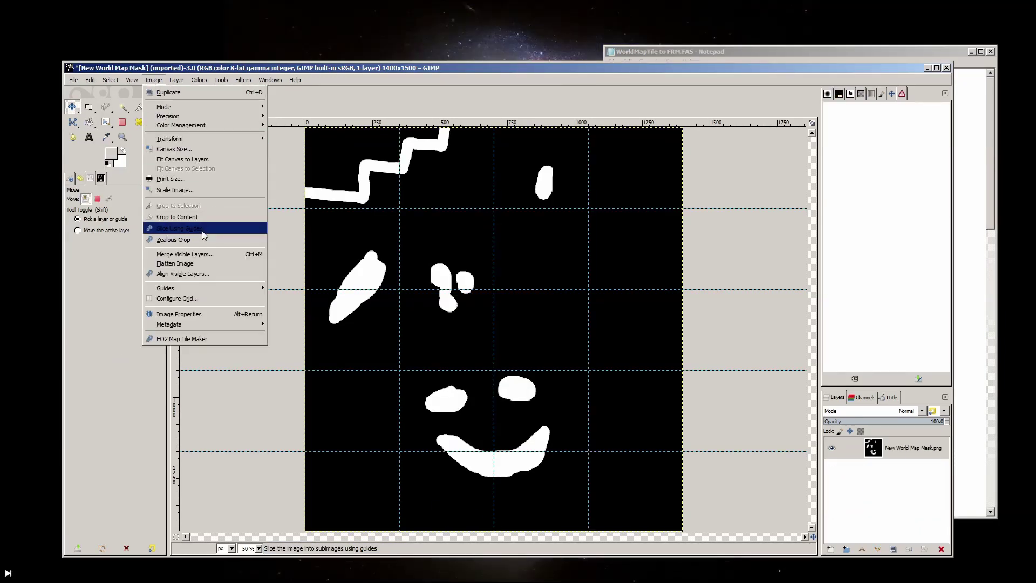
{"action": "left_click", "coordinate": [236, 231]}
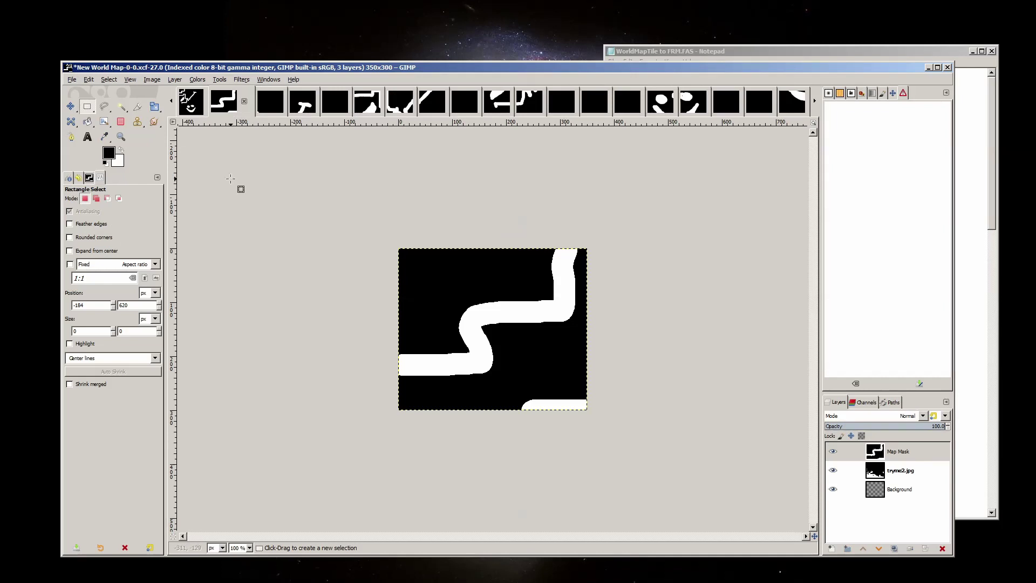
{"action": "left_click", "coordinate": [72, 81]}
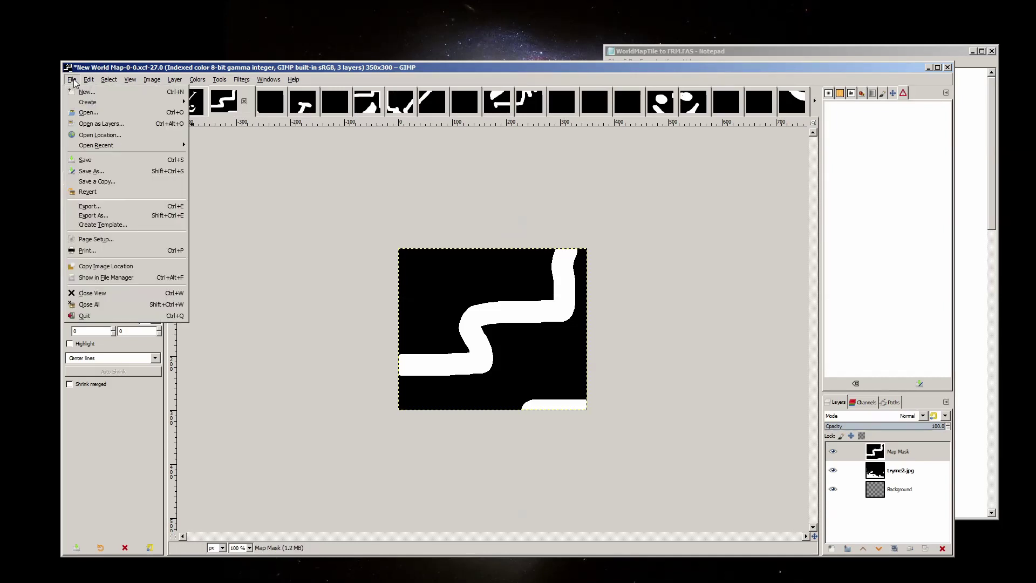
{"action": "left_click", "coordinate": [93, 216]}
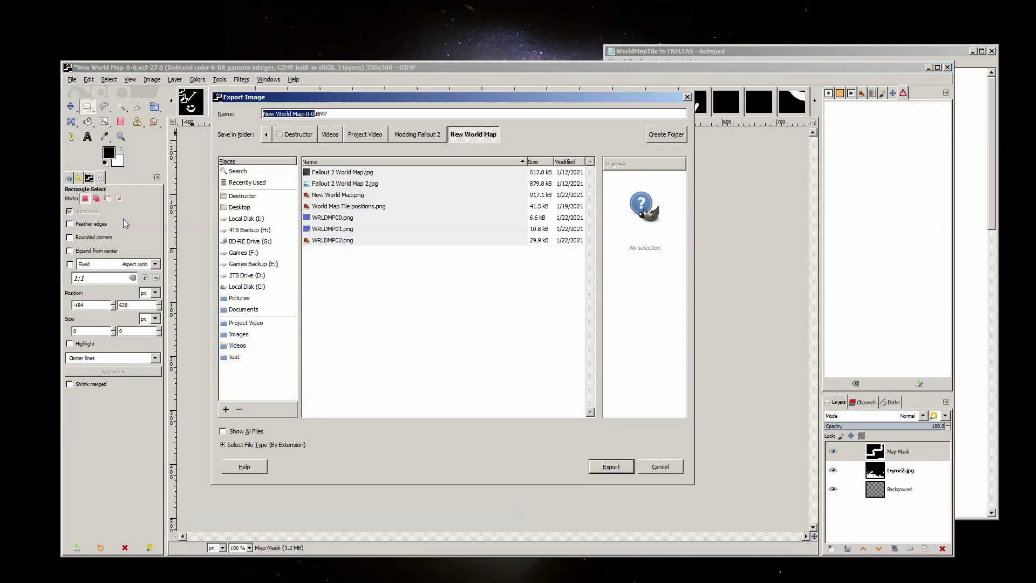
{"action": "left_click", "coordinate": [234, 357]}
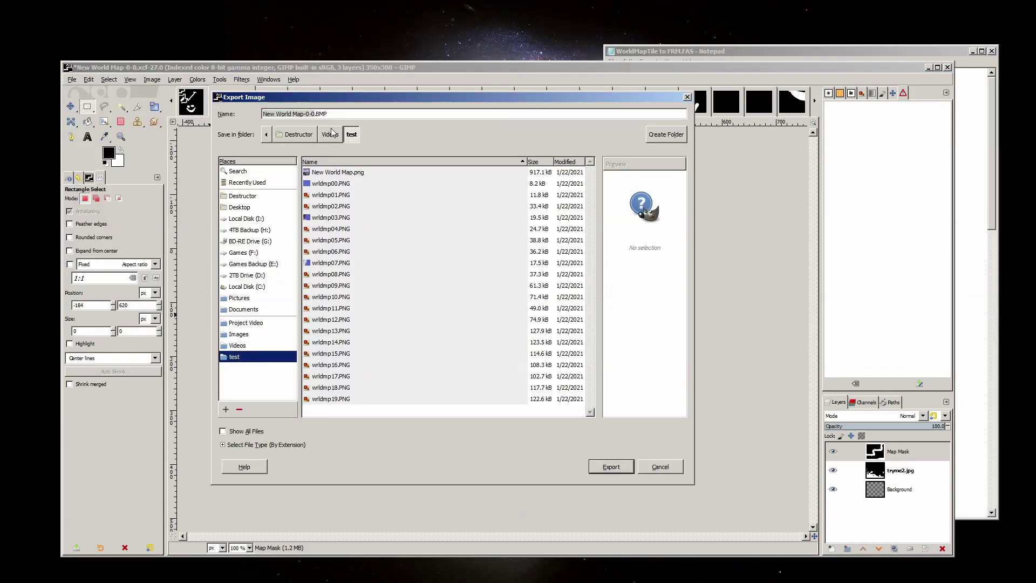
{"action": "left_click", "coordinate": [347, 114]}
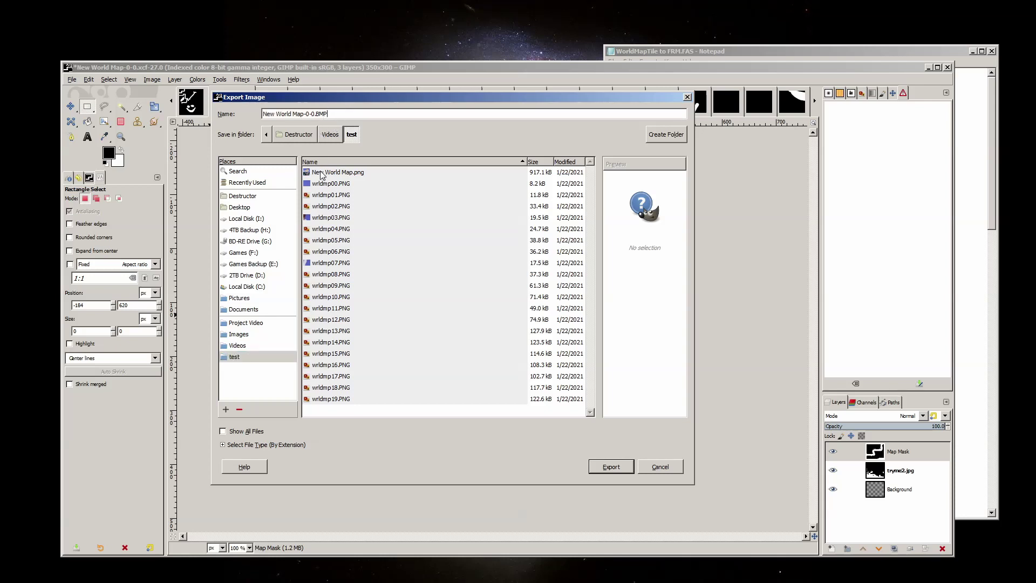
{"action": "left_click", "coordinate": [324, 185]}
{"action": "left_click", "coordinate": [307, 112]}
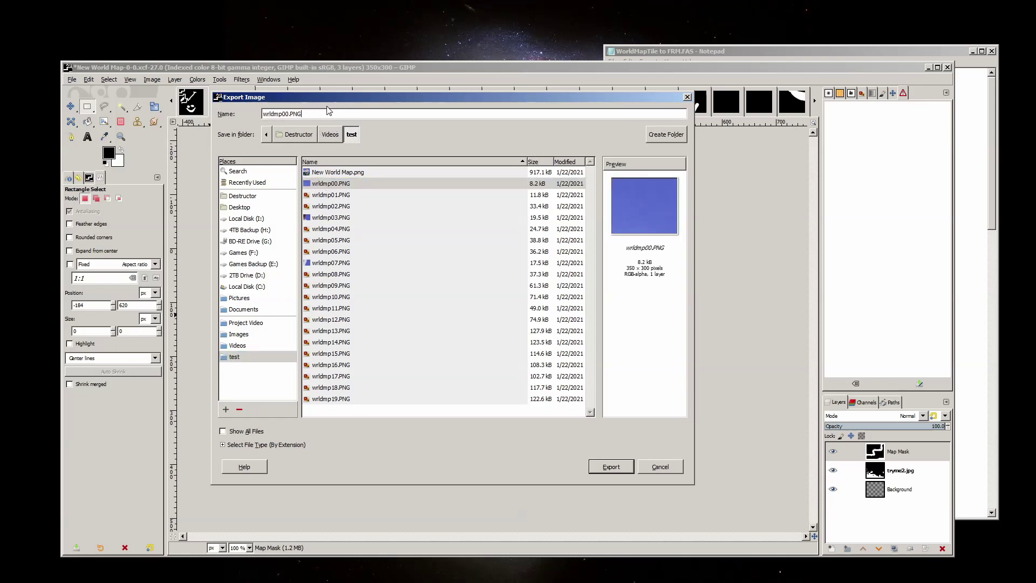
{"action": "type", "text": "BM"}
{"action": "key", "text": "ctrl+a"}
{"action": "left_click", "coordinate": [605, 467]}
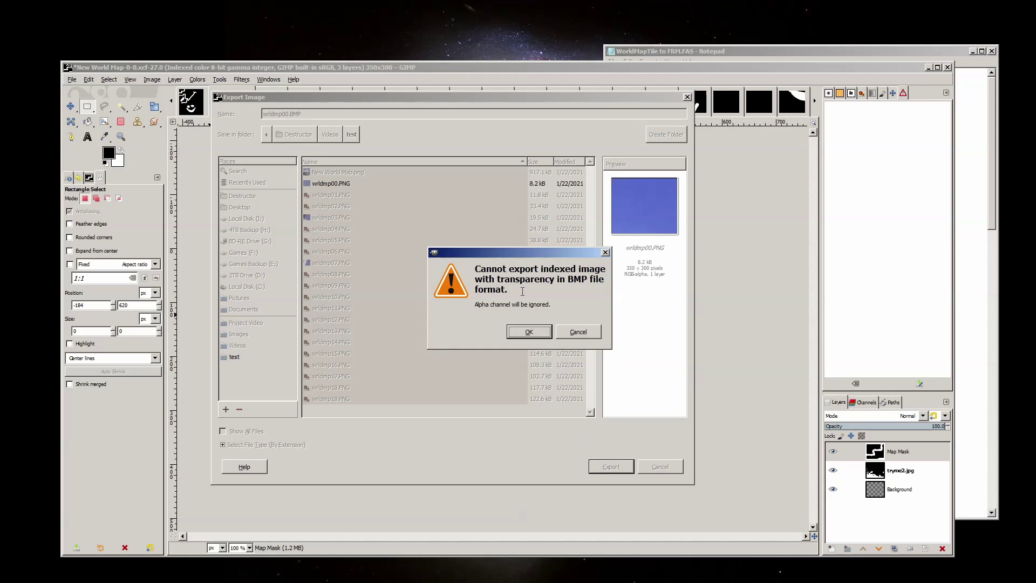
{"action": "left_click", "coordinate": [528, 332]}
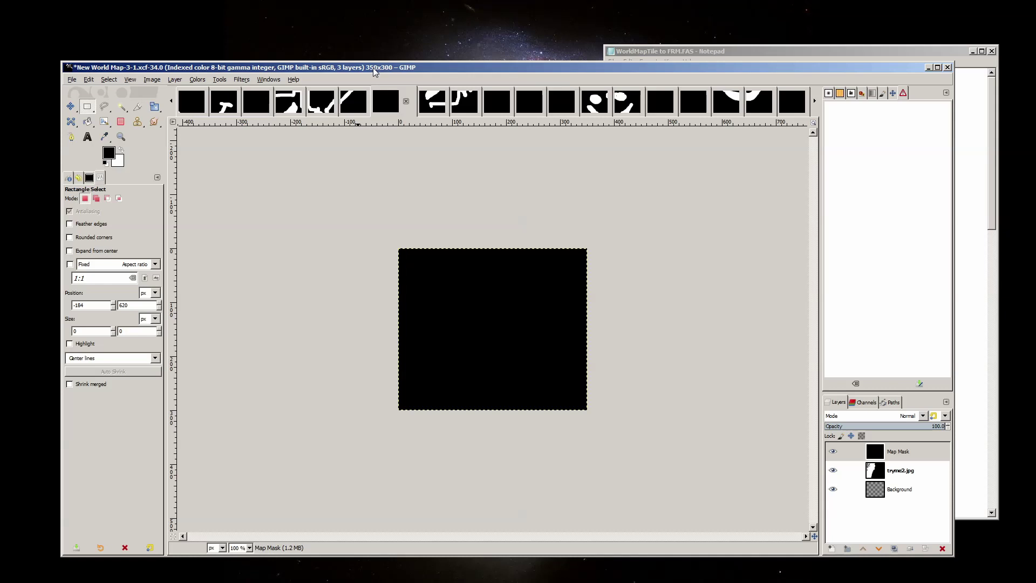
Step: Export the next two tiles as wrldmp01.BMP and wrldmp02.BMP
{"action": "key", "text": "ctrl+Tab"}
{"action": "key", "text": "alt+f"}
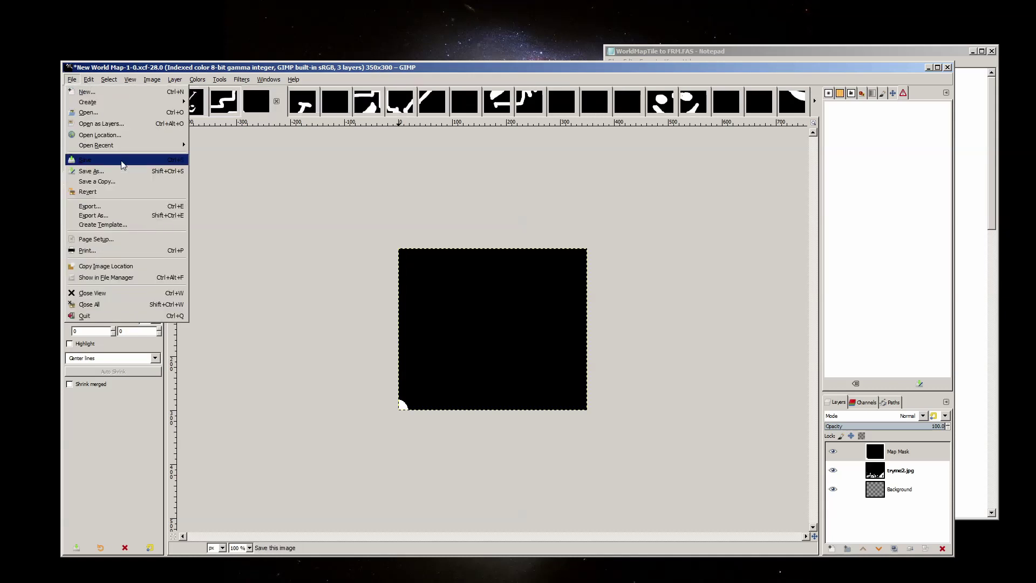
{"action": "key", "text": "e"}
{"action": "left_click", "coordinate": [346, 207]}
{"action": "left_click", "coordinate": [320, 115]}
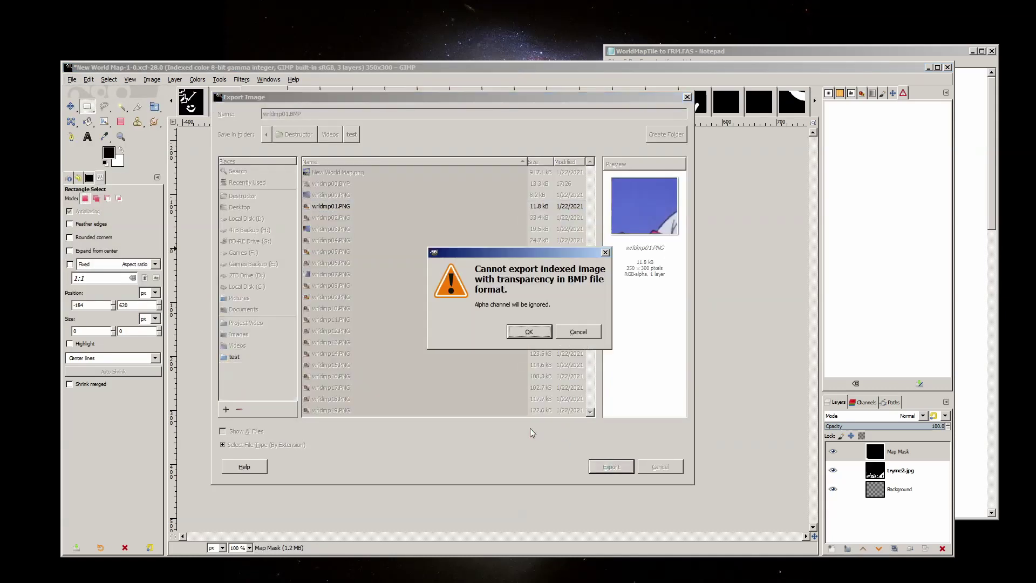
{"action": "key", "text": "Return"}
{"action": "key", "text": "ctrl+Page_Down"}
{"action": "key", "text": "alt+f"}
{"action": "key", "text": "x"}
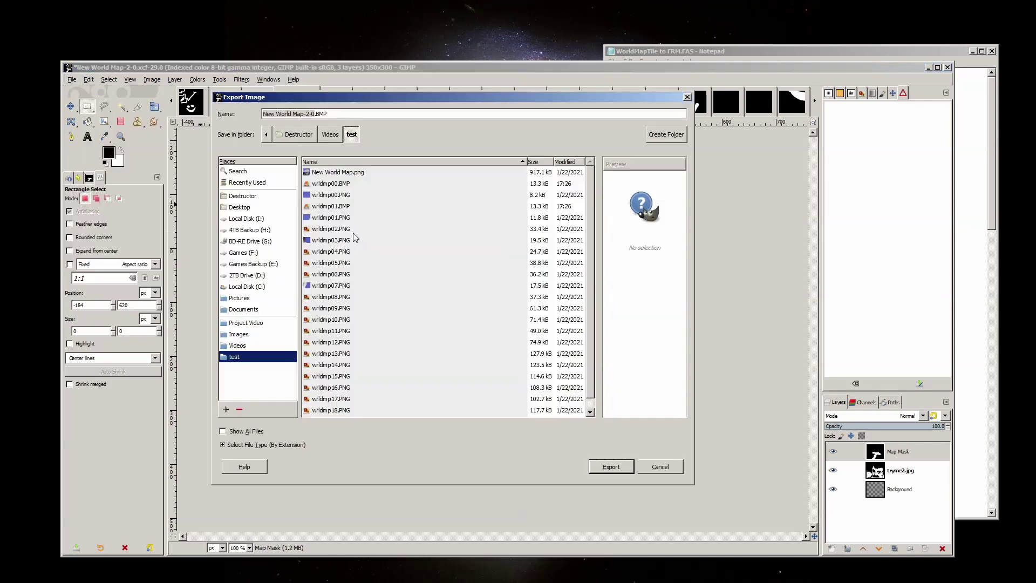
{"action": "left_click", "coordinate": [353, 231]}
{"action": "left_click", "coordinate": [611, 467]}
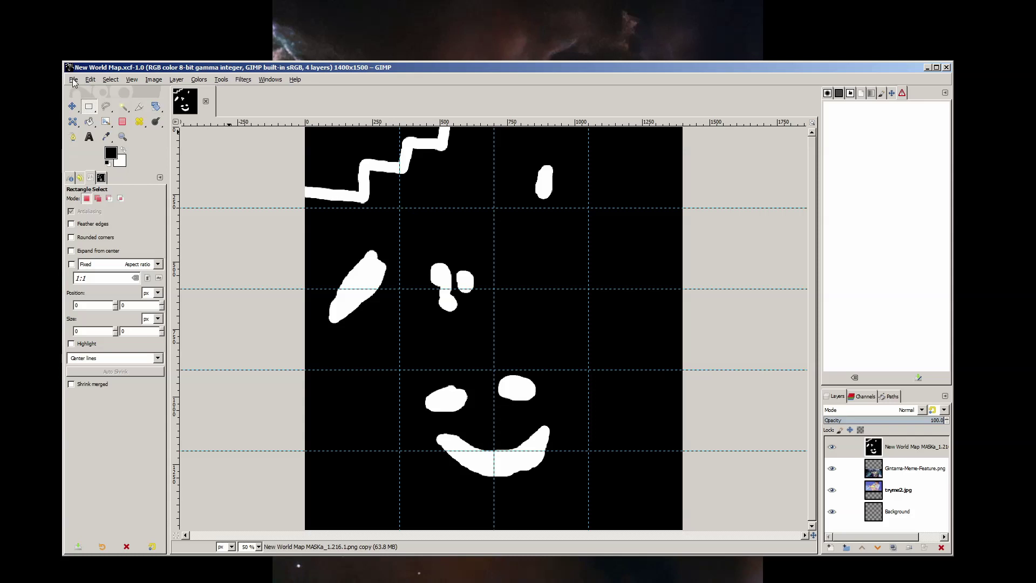
Step: Export the full mask under the name New World Map Mask.png, keeping the png extension
{"action": "left_click", "coordinate": [73, 79]}
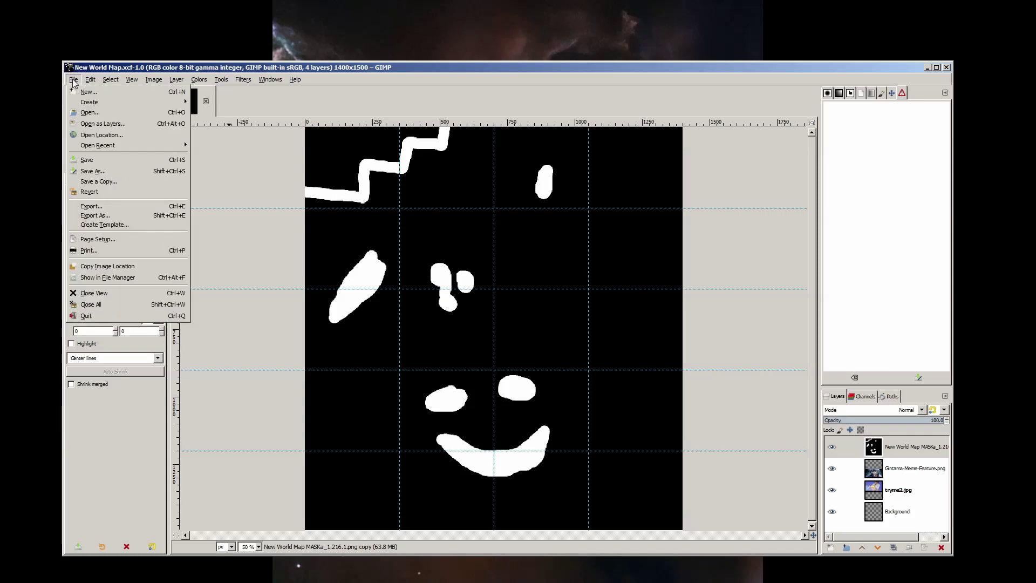
{"action": "left_click", "coordinate": [108, 216]}
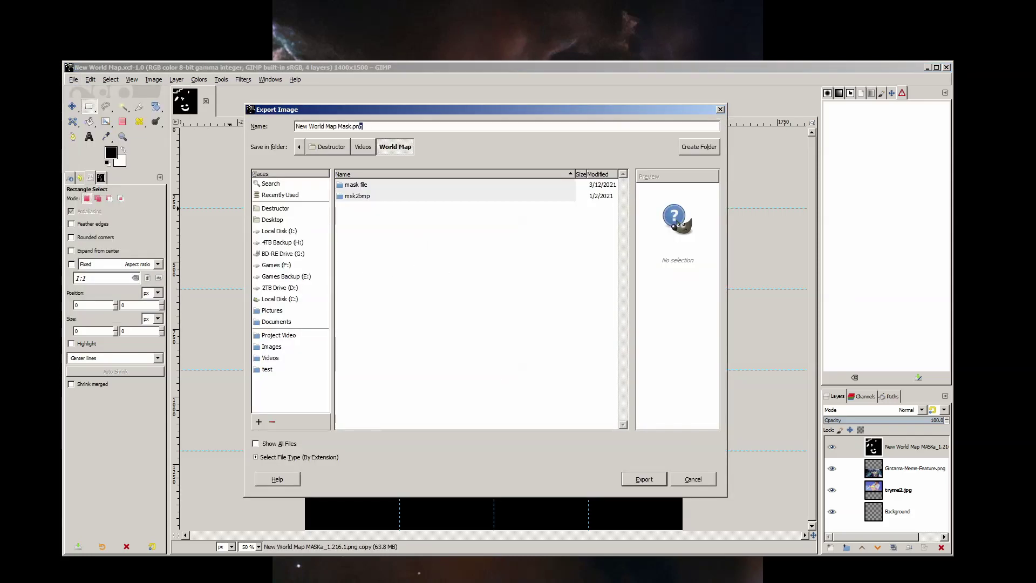
{"action": "left_click_drag", "start_coordinate": [353, 126], "coordinate": [376, 126]}
{"action": "type", "text": "bmp"}
{"action": "key", "text": "shift+Left"}
{"action": "key", "text": "shift+Left"}
{"action": "key", "text": "shift+Left"}
{"action": "type", "text": "png"}
{"action": "left_click", "coordinate": [630, 480]}
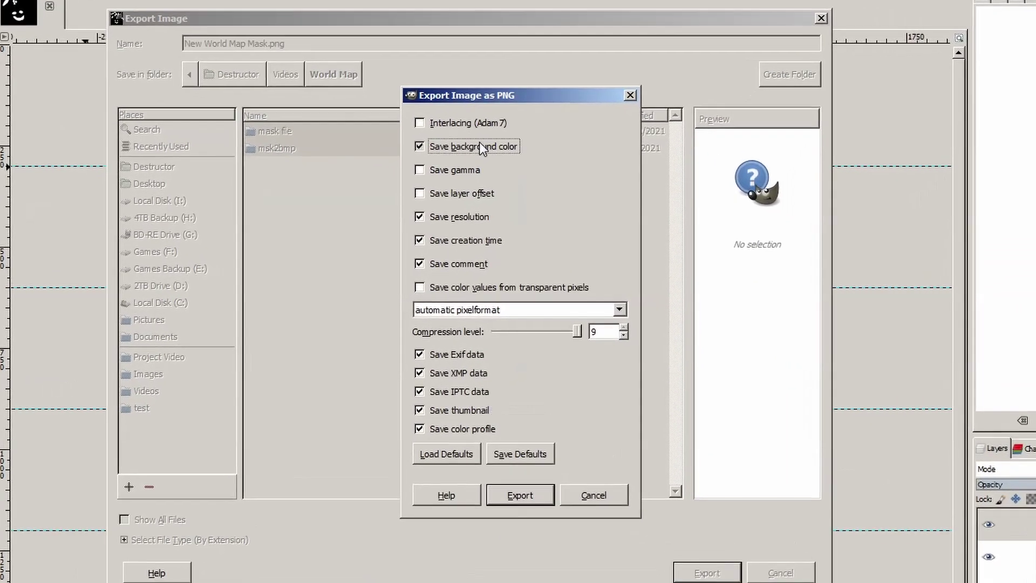
Step: In the PNG export options, untick Save Exif data and Save XMP data
{"action": "left_click", "coordinate": [480, 194]}
{"action": "left_click", "coordinate": [475, 242]}
{"action": "left_click", "coordinate": [478, 257]}
{"action": "left_click", "coordinate": [480, 274]}
{"action": "left_click", "coordinate": [458, 355]}
{"action": "left_click", "coordinate": [457, 373]}
{"action": "left_click", "coordinate": [455, 390]}
{"action": "left_click", "coordinate": [455, 410]}
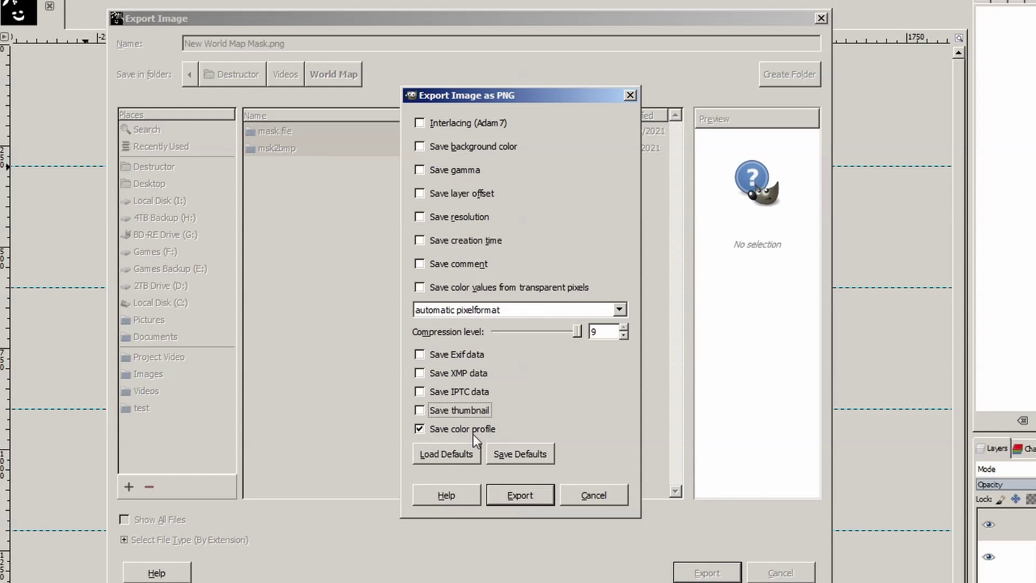
{"action": "left_click", "coordinate": [469, 411]}
{"action": "left_click", "coordinate": [469, 391]}
{"action": "left_click", "coordinate": [468, 372]}
{"action": "left_click", "coordinate": [464, 355]}
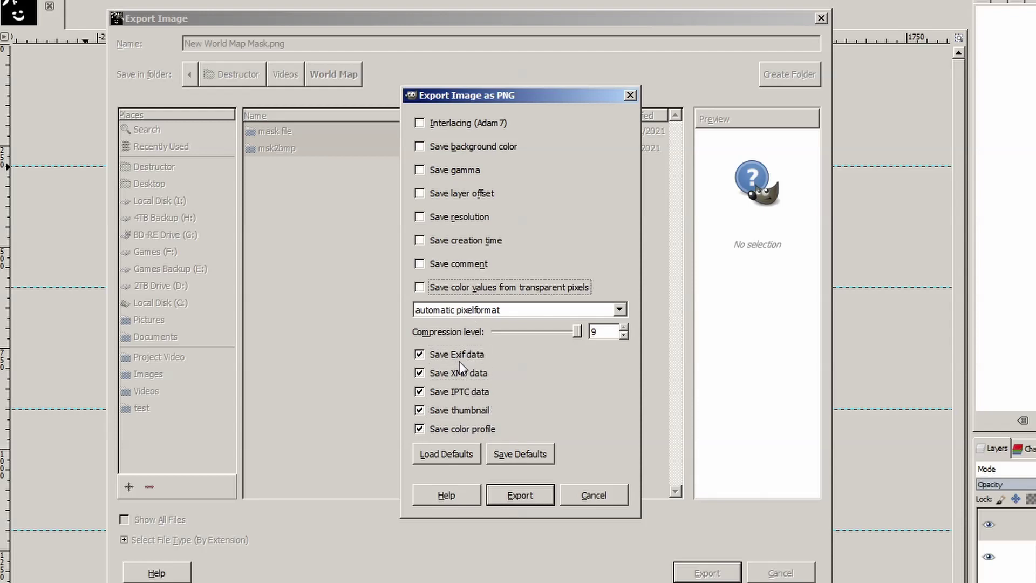
{"action": "left_click", "coordinate": [458, 355]}
{"action": "left_click", "coordinate": [459, 373]}
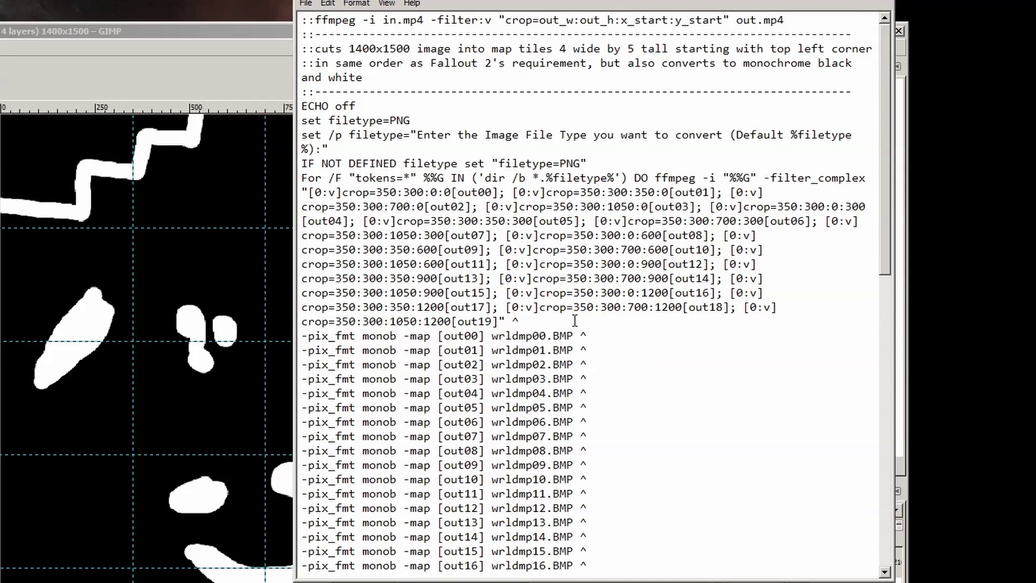
{"action": "left_click_drag", "start_coordinate": [571, 321], "coordinate": [297, 109]}
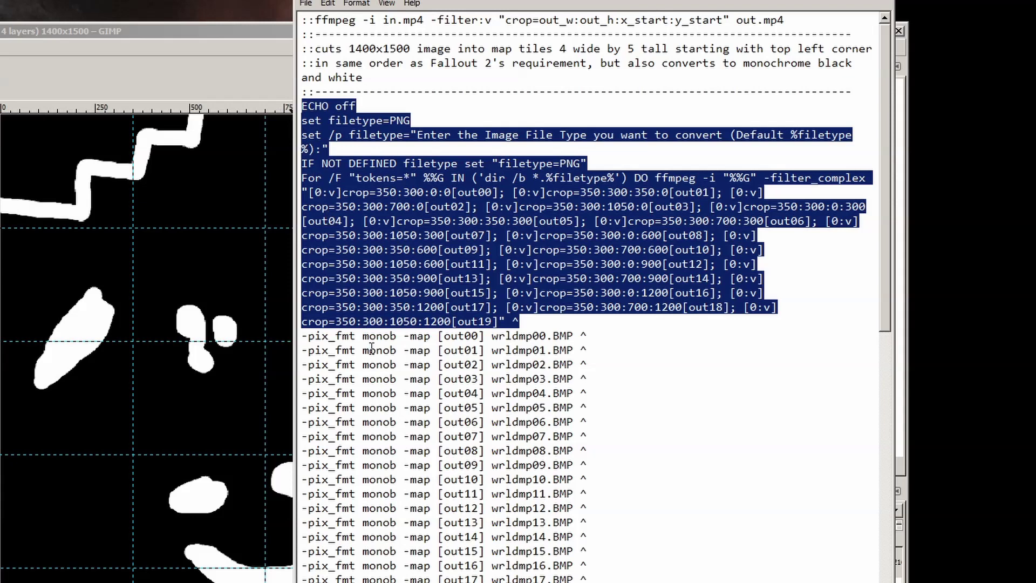
{"action": "double_click", "coordinate": [342, 337]}
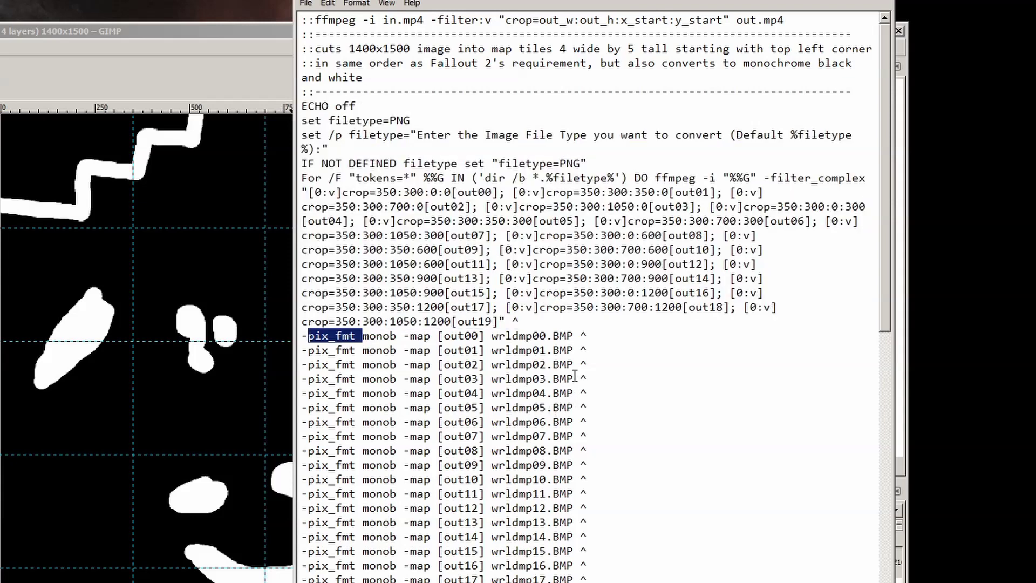
{"action": "double_click", "coordinate": [538, 336]}
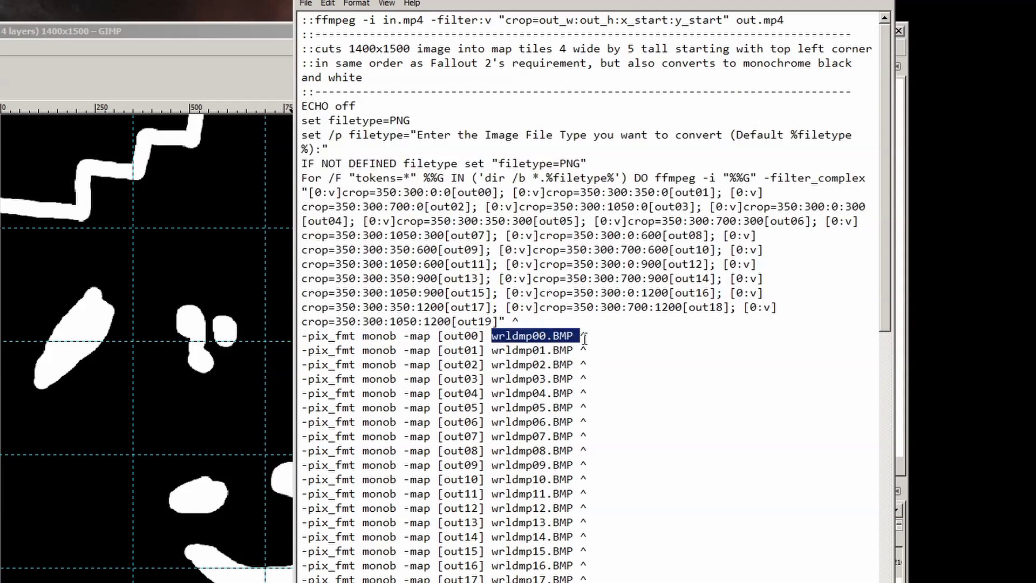
{"action": "left_click", "coordinate": [583, 336]}
{"action": "left_click_drag", "start_coordinate": [573, 337], "coordinate": [557, 339]}
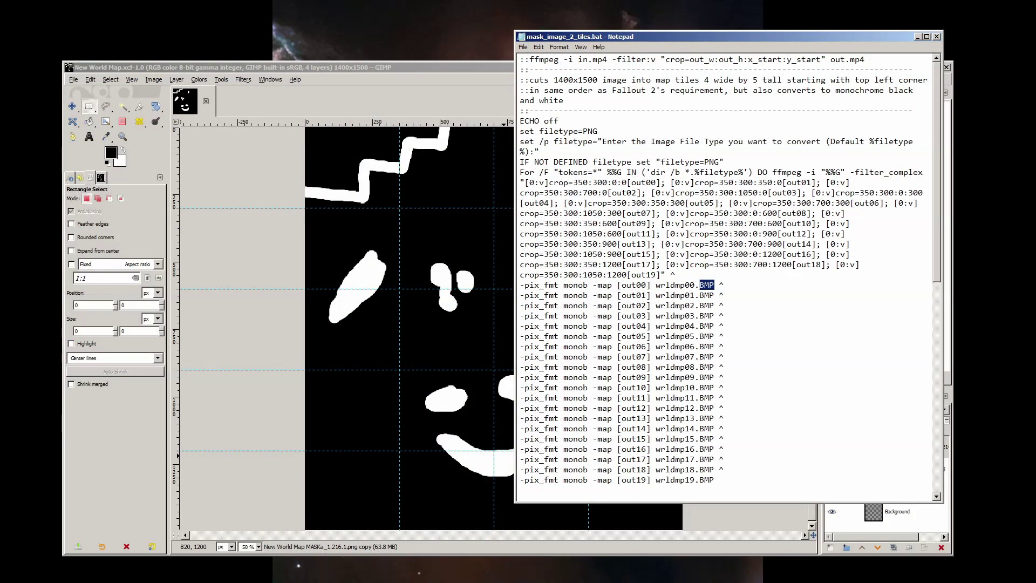
Step: Run mask_image_2_tiles.bat on New World Map Mask.png, accepting the default PNG type to cut the tiles
{"action": "key", "text": "super+e"}
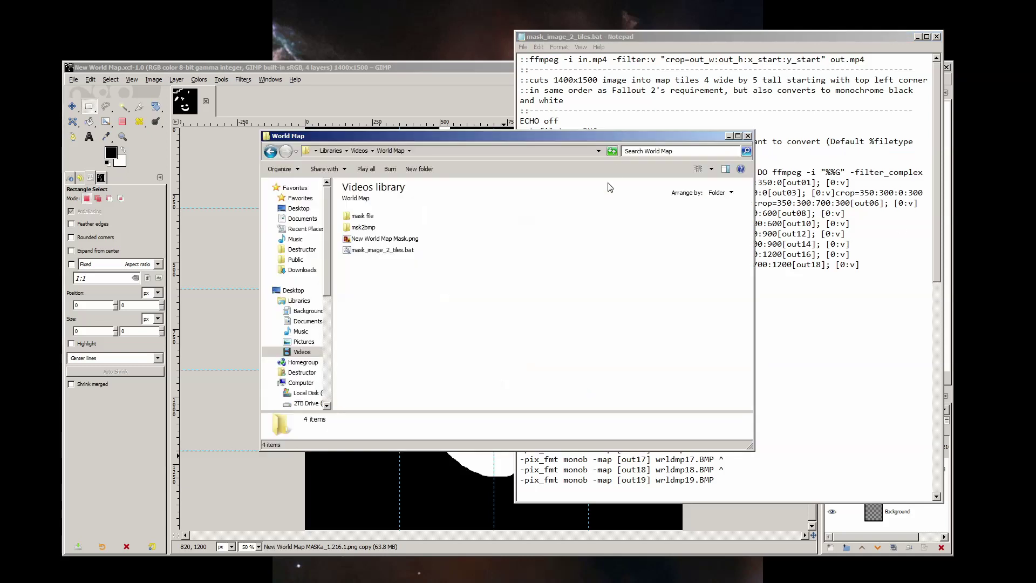
{"action": "left_click", "coordinate": [395, 254]}
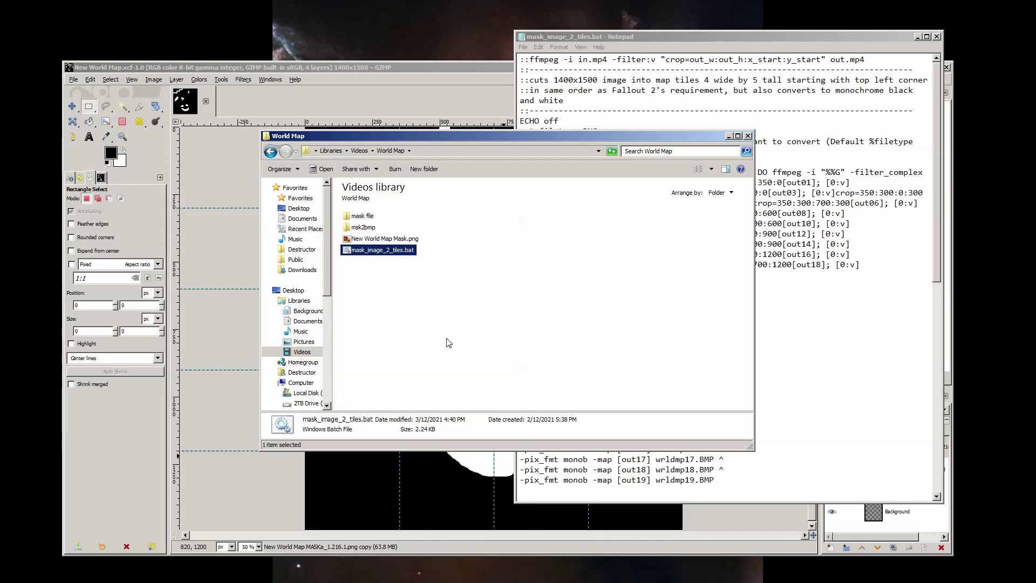
{"action": "double_click", "coordinate": [402, 250]}
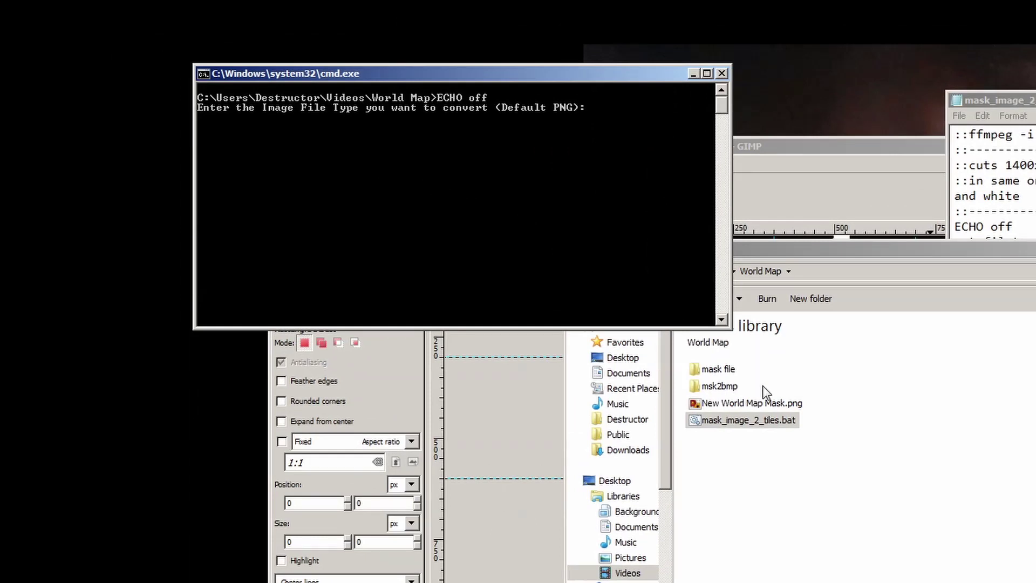
{"action": "left_click", "coordinate": [769, 403]}
{"action": "left_click", "coordinate": [603, 175]}
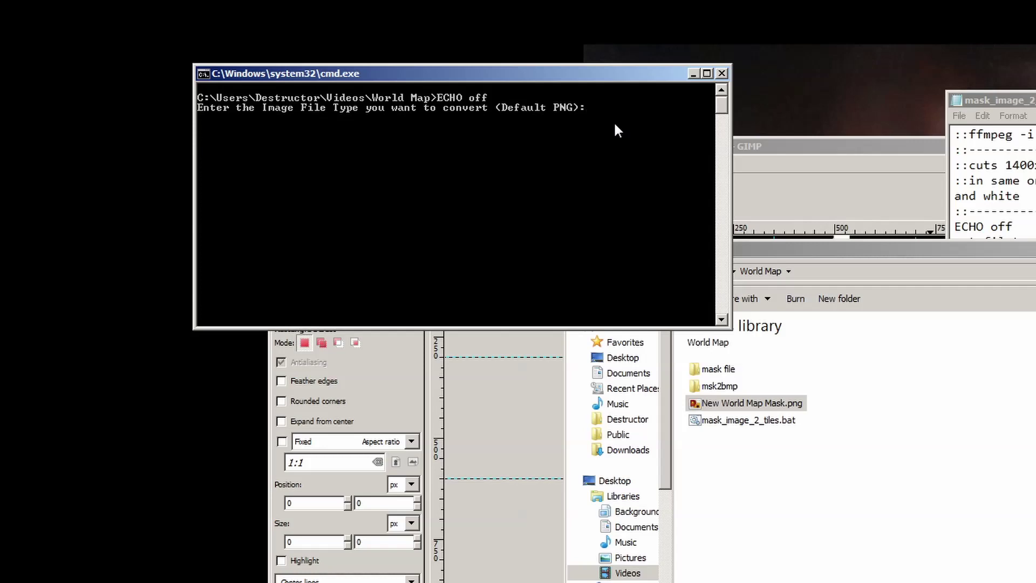
{"action": "key", "text": "Return"}
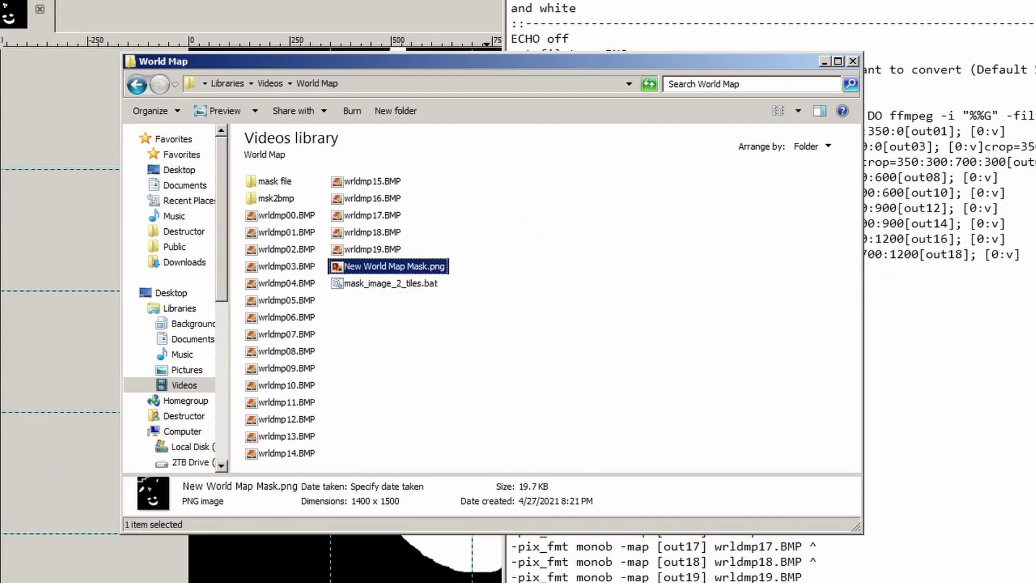
Step: Select the twenty wrldmp BMP tiles and paste MSK2BMP2020.exe into the World Map folder
{"action": "left_click", "coordinate": [310, 215]}
{"action": "left_click", "coordinate": [353, 245], "text": "shift"}
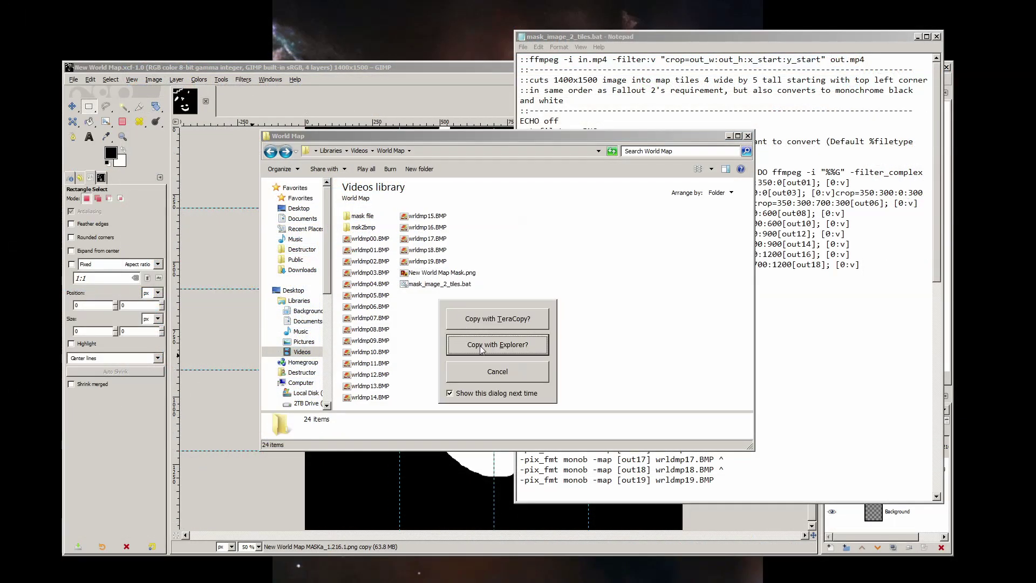
{"action": "left_click", "coordinate": [480, 346]}
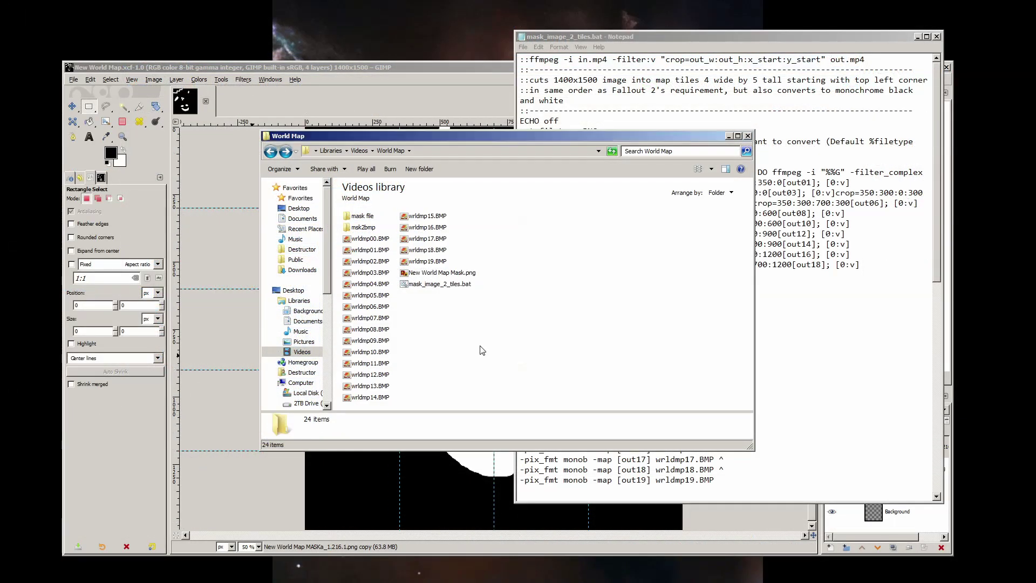
{"action": "left_click", "coordinate": [382, 240]}
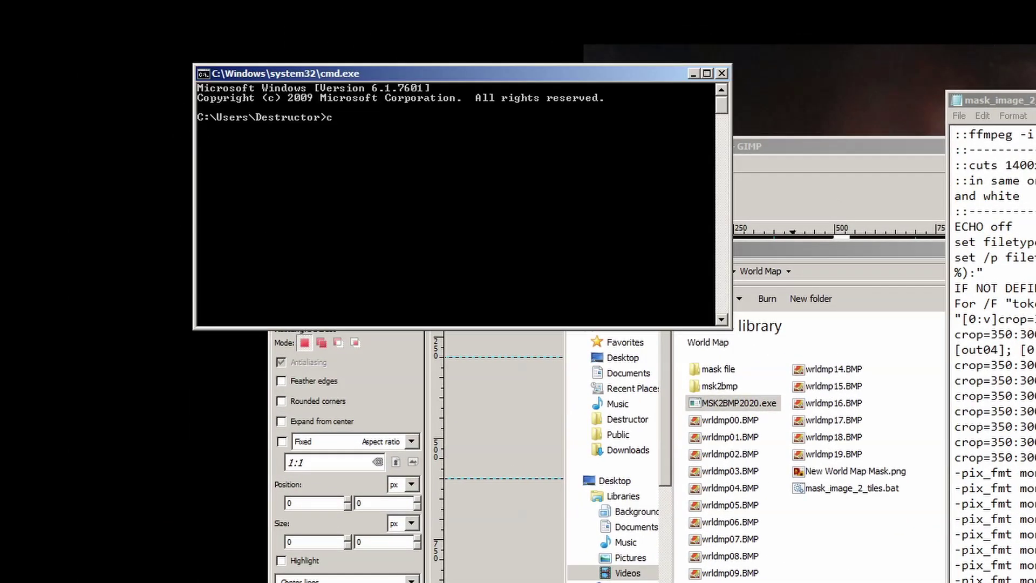
Step: In Command Prompt, change into Videos\World Map and list its files with dir
{"action": "type", "text": "d vi"}
{"action": "key", "text": "Tab"}
{"action": "key", "text": "Return"}
{"action": "type", "text": "cd Videos"}
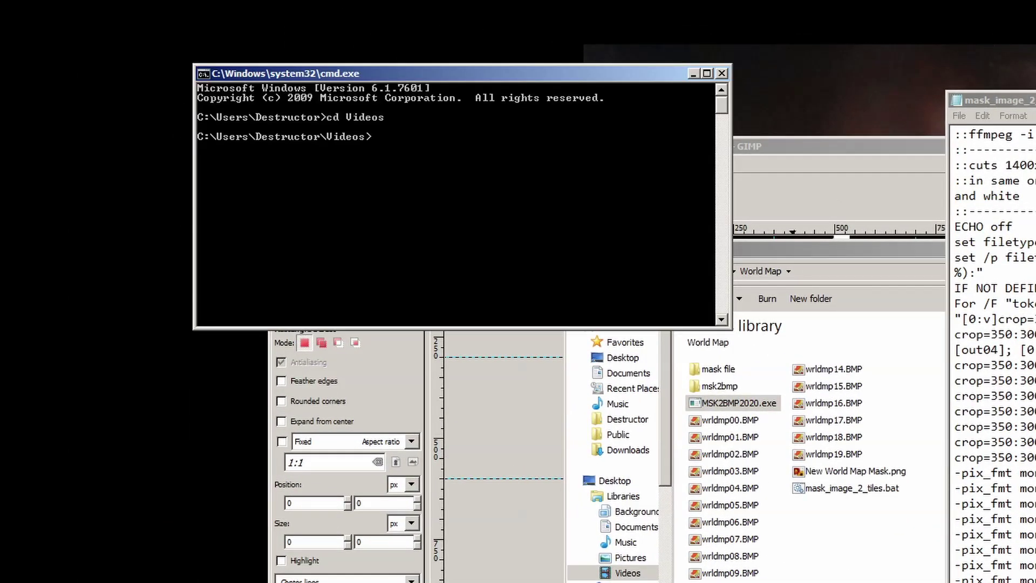
{"action": "type", "text": "d wo"}
{"action": "key", "text": "Tab"}
{"action": "key", "text": "Return"}
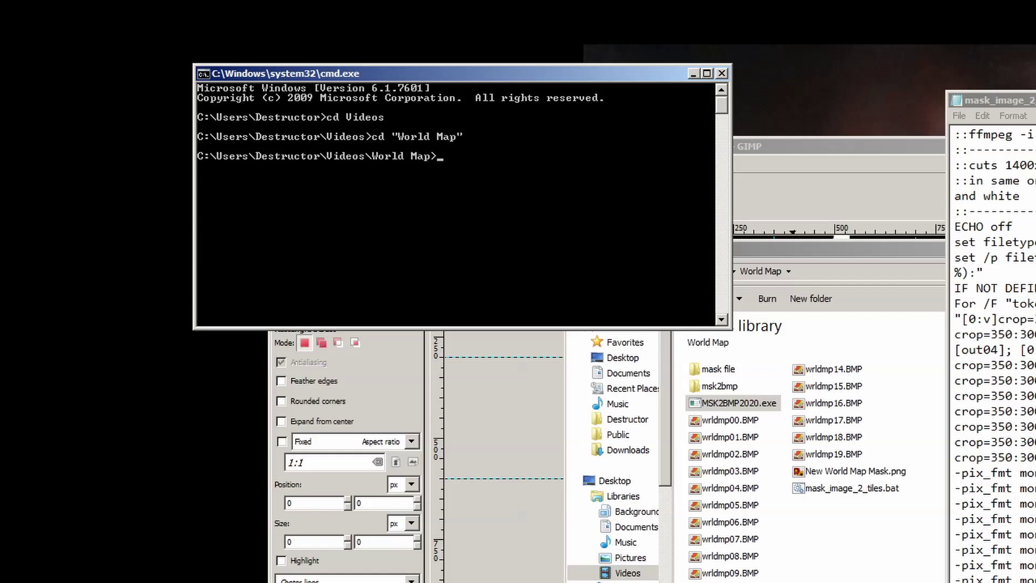
{"action": "type", "text": "dir"}
{"action": "key", "text": "Return"}
Step: Run msk2bmp2020.exe wrldmp00.BMP and check the new wrldmp00.MSK file
{"action": "type", "text": "msk2bmp2020.exe"}
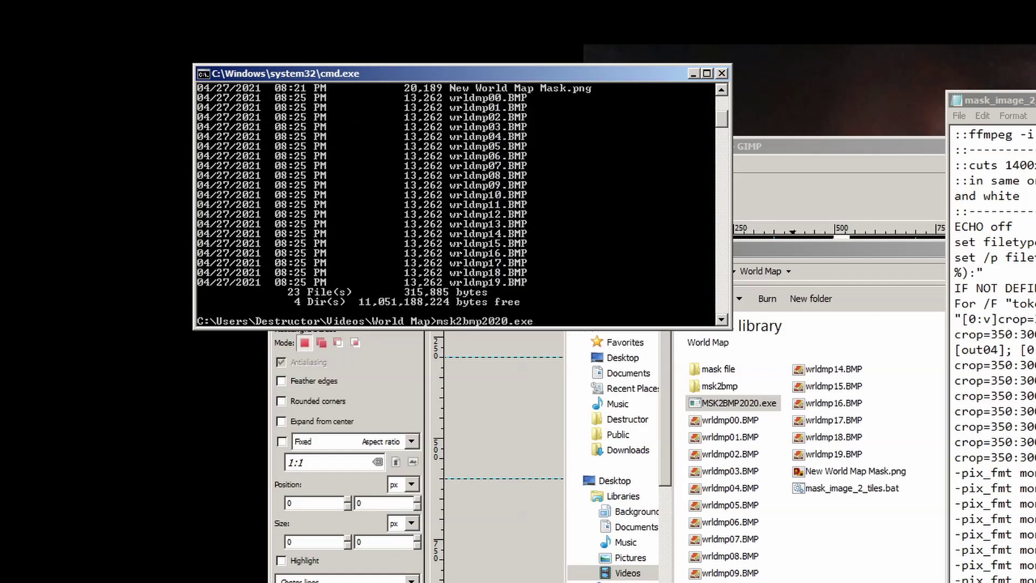
{"action": "key", "text": "Tab"}
{"action": "type", "text": "wr"}
{"action": "key", "text": "Tab"}
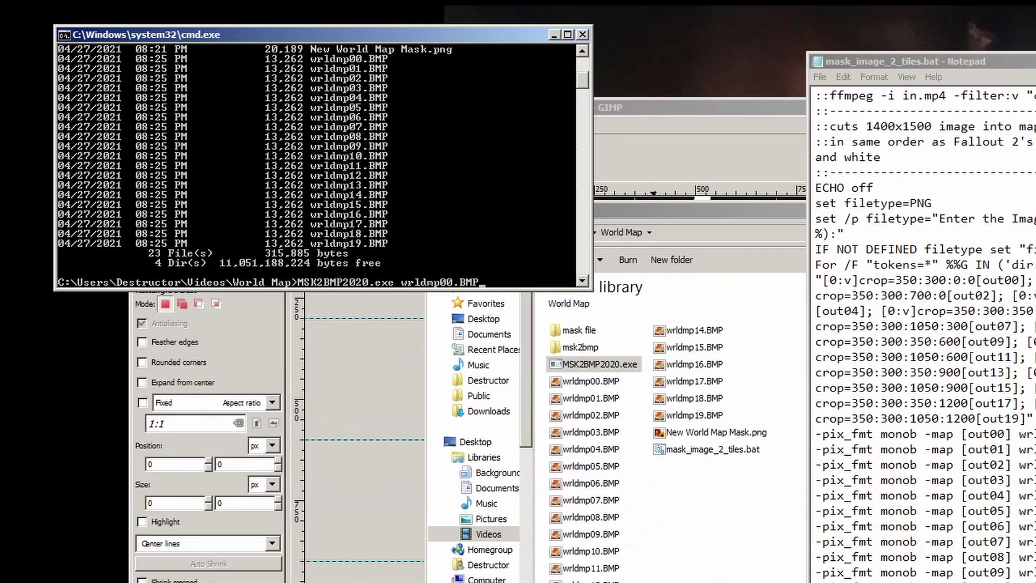
{"action": "key", "text": "Return"}
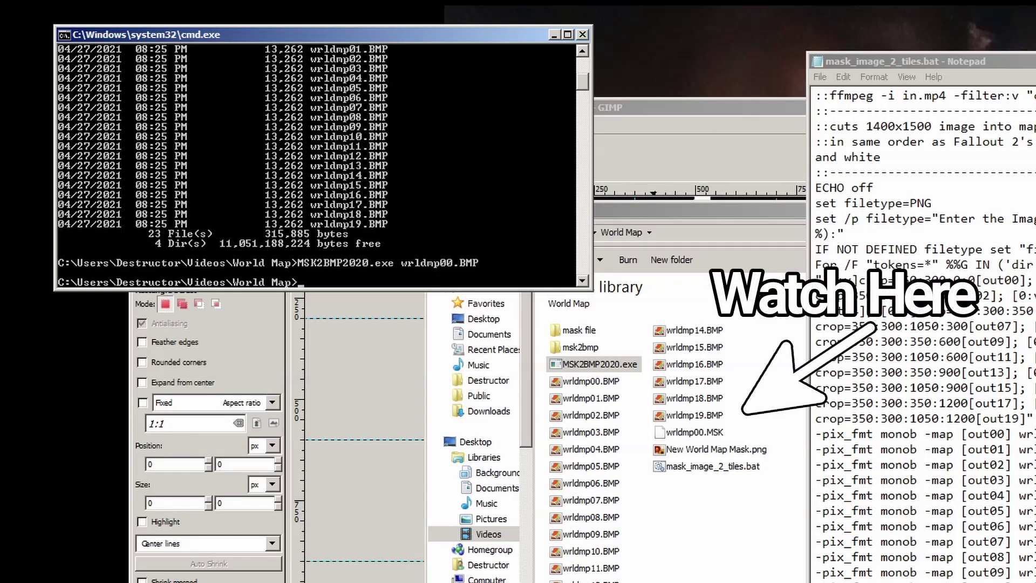
{"action": "left_click", "coordinate": [692, 434]}
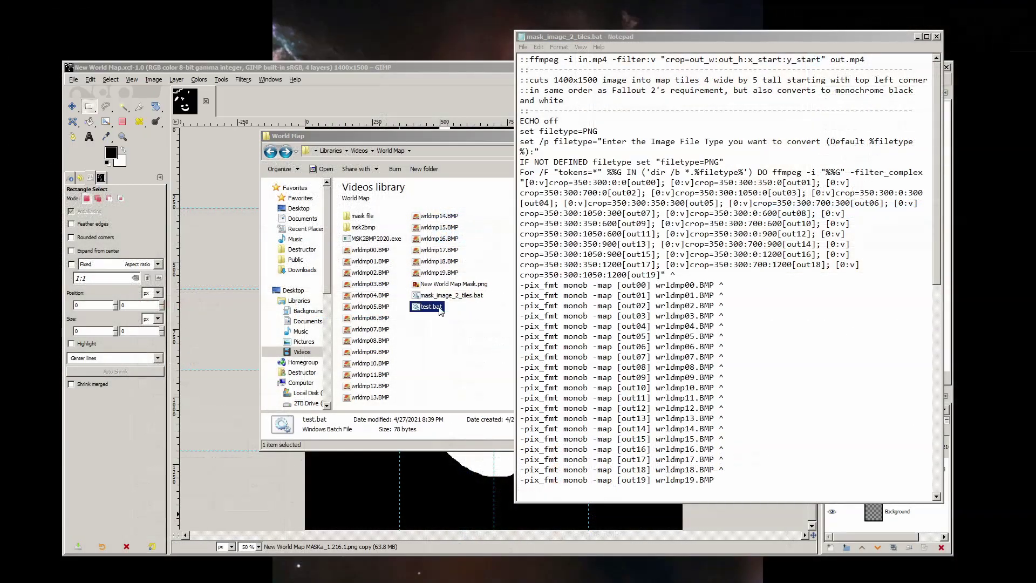
{"action": "left_click", "coordinate": [431, 306]}
Step: Delete the leftover test batch file and add the For /F msk2bmp2020.exe loop to mask_image_2_tiles.bat
{"action": "key", "text": "Delete"}
{"action": "left_click", "coordinate": [578, 335]}
{"action": "left_click", "coordinate": [747, 367]}
{"action": "scroll", "coordinate": [748, 352], "scroll_direction": "down", "scroll_amount": 1}
{"action": "scroll", "coordinate": [747, 352], "scroll_direction": "down", "scroll_amount": 3}
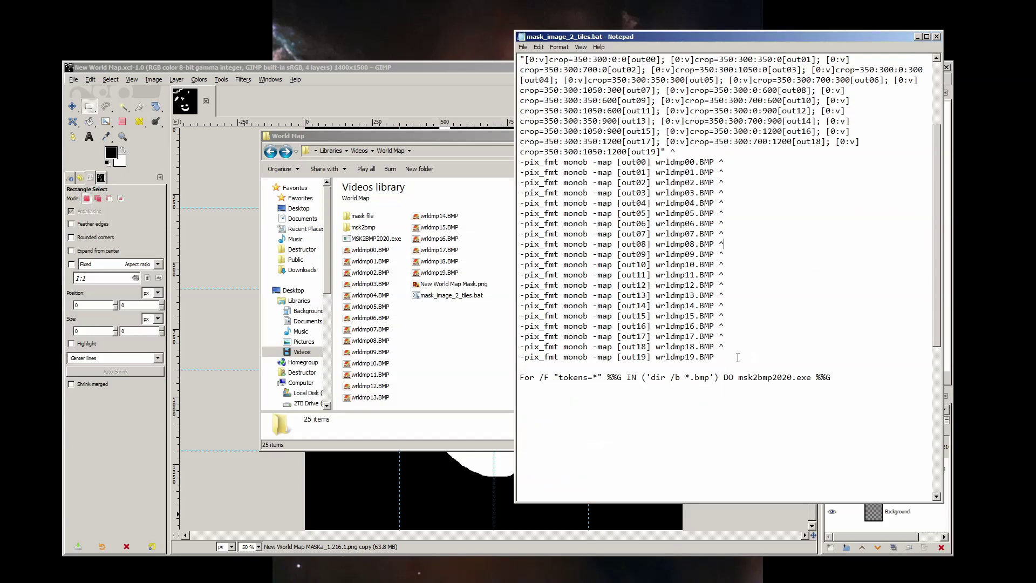
{"action": "left_click_drag", "start_coordinate": [519, 382], "coordinate": [834, 380]}
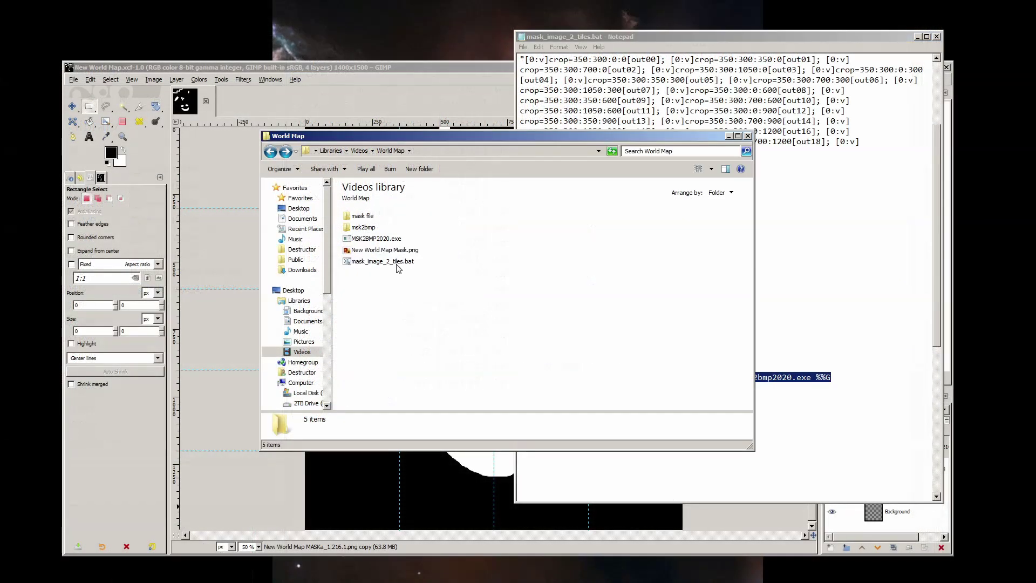
Step: Run mask_image_2_tiles.bat, then page through the resulting wrldmp tiles in Photo Viewer
{"action": "double_click", "coordinate": [396, 264]}
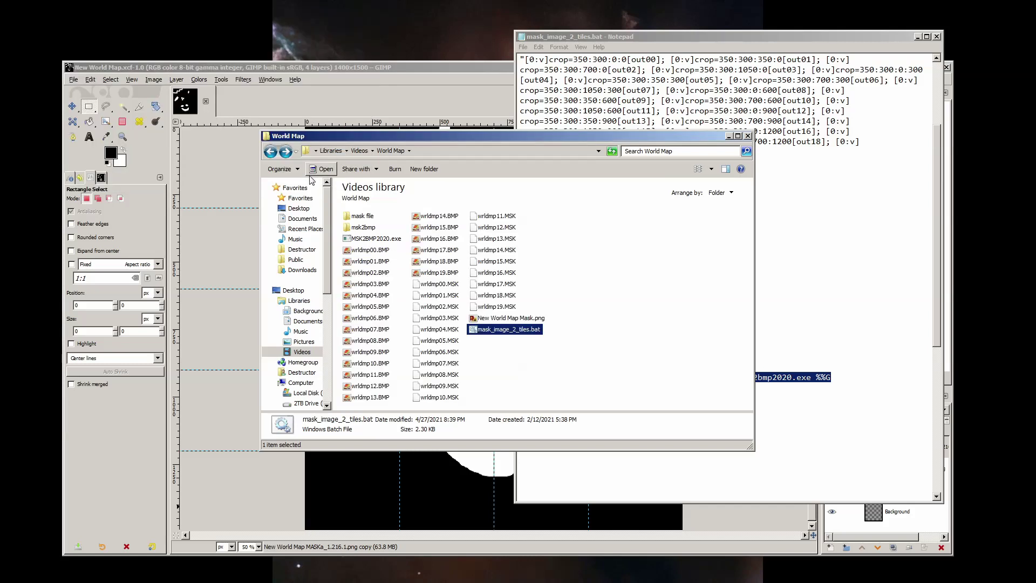
{"action": "left_click", "coordinate": [439, 295]}
{"action": "left_click", "coordinate": [496, 306], "text": "shift"}
{"action": "double_click", "coordinate": [370, 284]}
{"action": "left_click", "coordinate": [692, 405]}
{"action": "left_click", "coordinate": [692, 405]}
{"action": "left_click", "coordinate": [692, 405]}
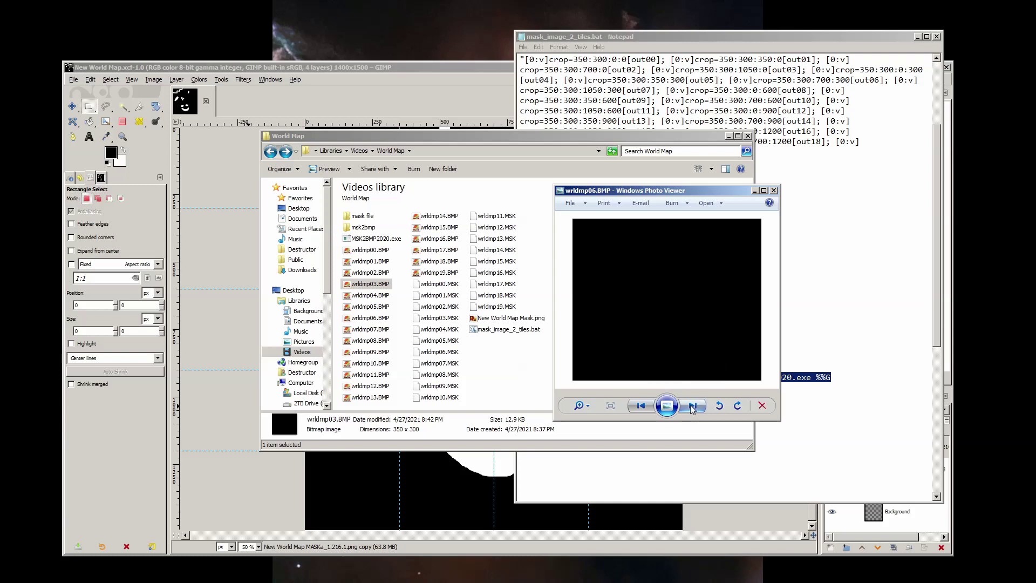
{"action": "left_click", "coordinate": [692, 405]}
{"action": "left_click", "coordinate": [692, 405]}
{"action": "left_click", "coordinate": [642, 405]}
{"action": "left_click", "coordinate": [642, 405]}
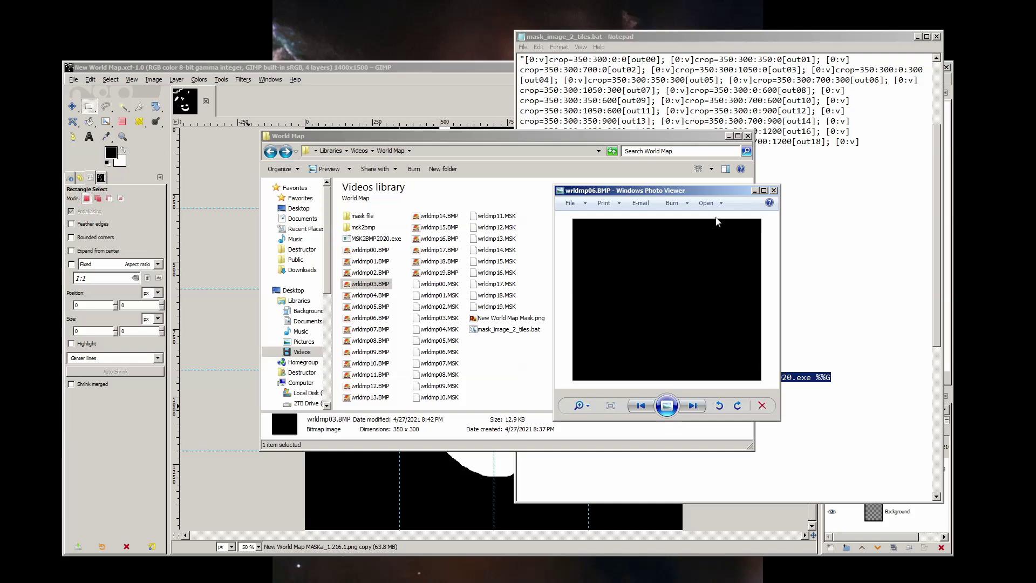
{"action": "key", "text": "Escape"}
Step: Copy the twenty wrldmp00–19.MSK files and paste them into Fallout 2\data\data, confirming the copy
{"action": "left_click", "coordinate": [439, 284]}
{"action": "left_click", "coordinate": [505, 306], "text": "shift"}
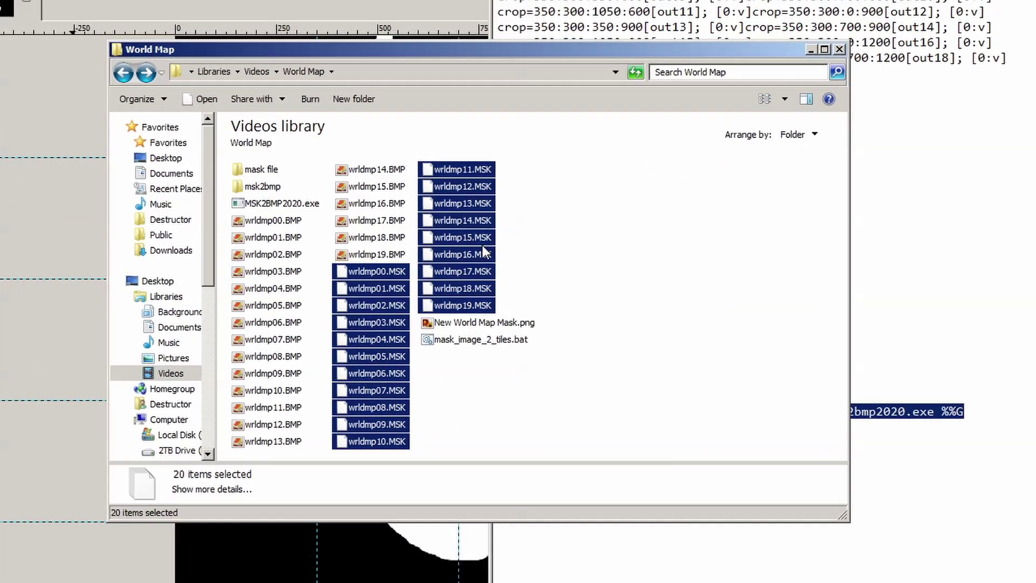
{"action": "right_click", "coordinate": [499, 259]}
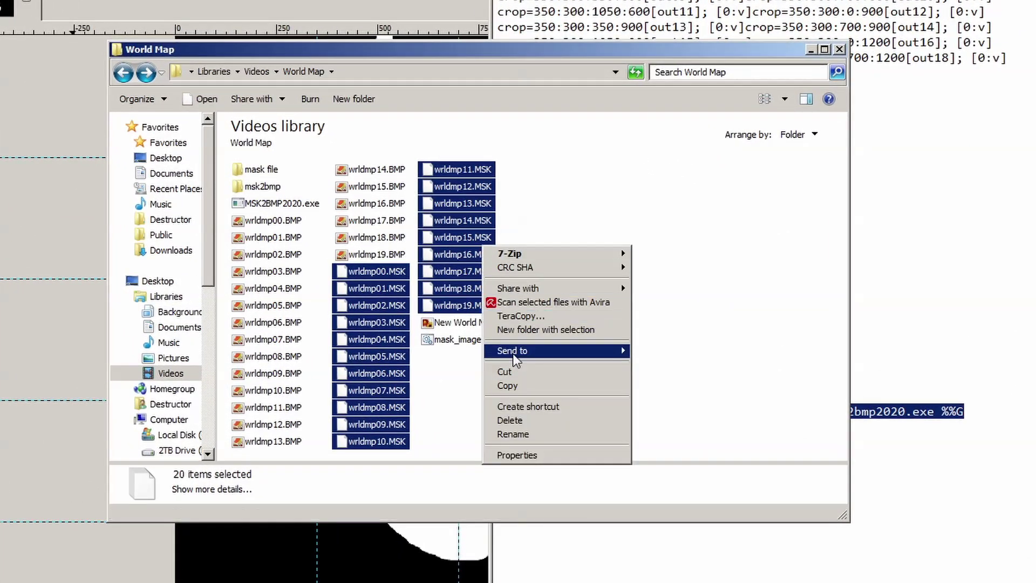
{"action": "left_click", "coordinate": [521, 385]}
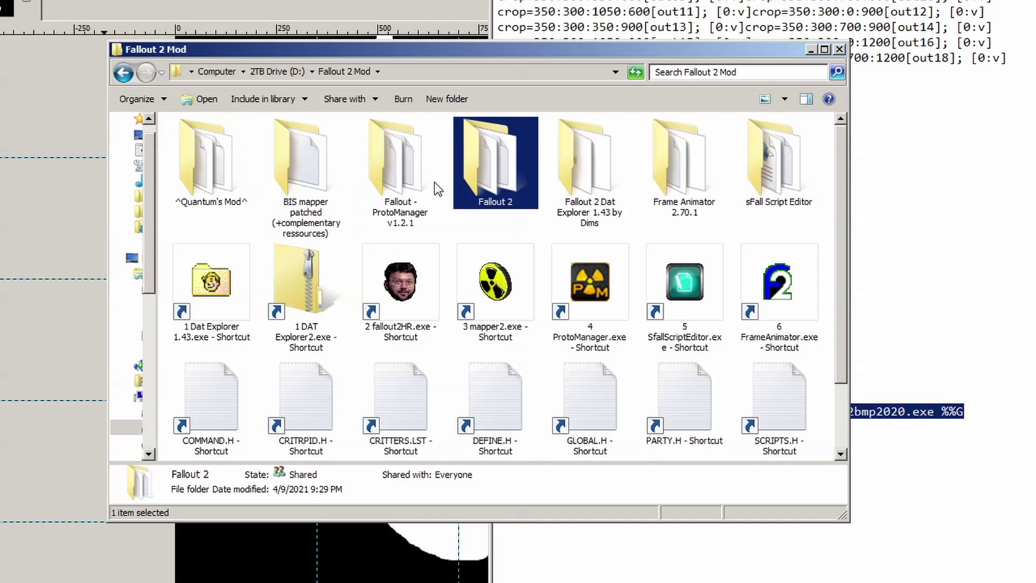
{"action": "double_click", "coordinate": [484, 182]}
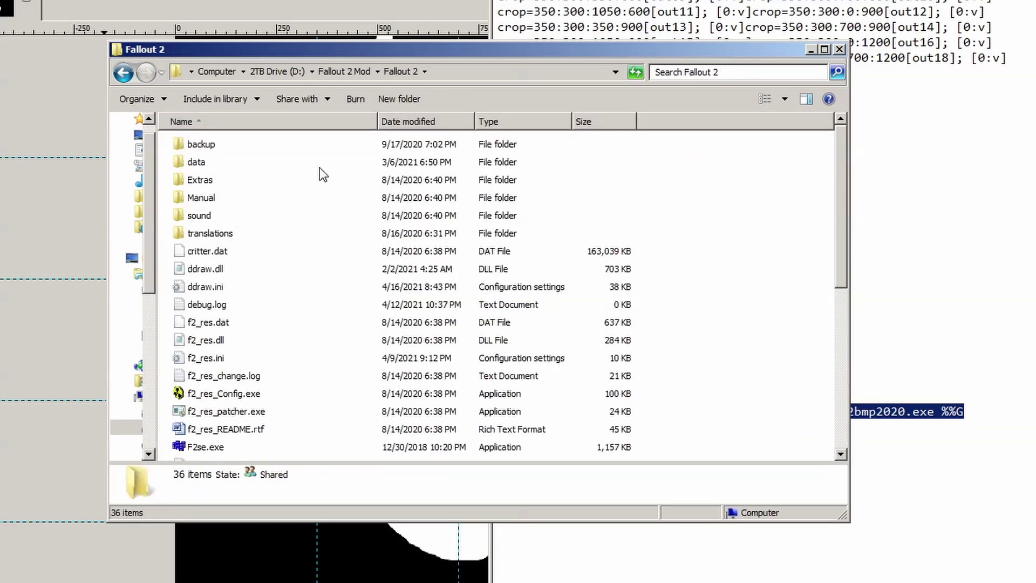
{"action": "double_click", "coordinate": [196, 162]}
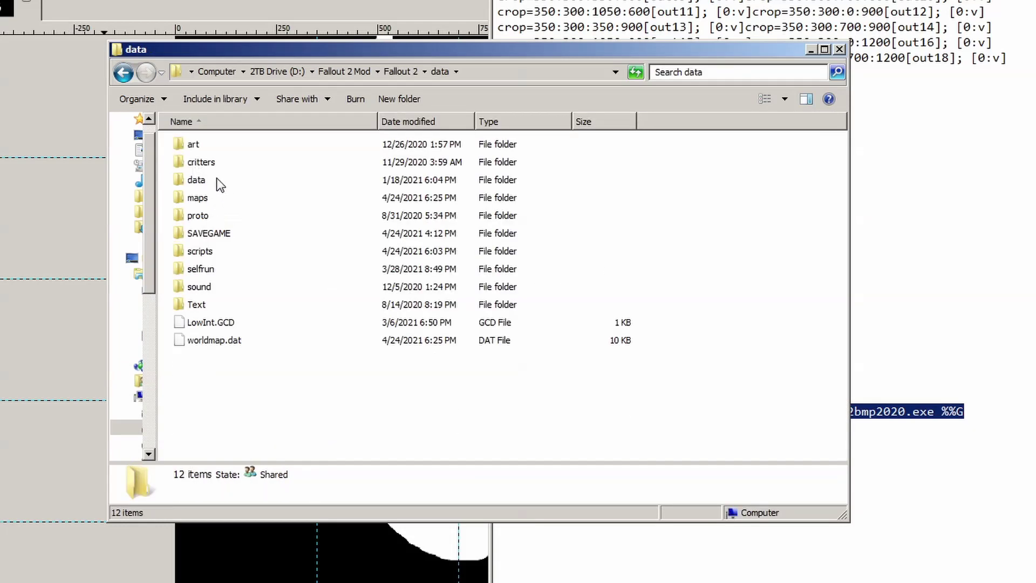
{"action": "double_click", "coordinate": [196, 180]}
{"action": "right_click", "coordinate": [328, 237]}
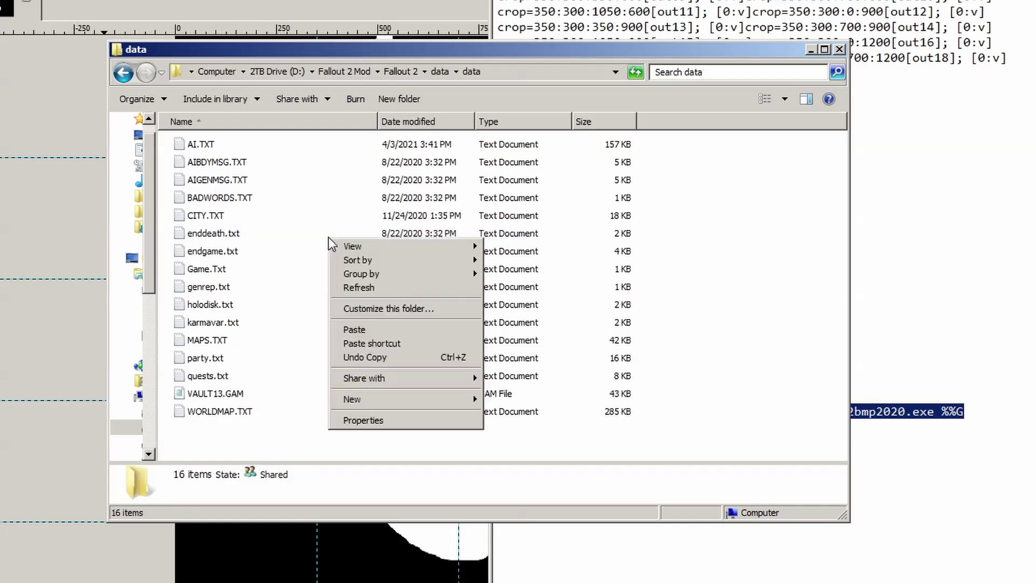
{"action": "left_click", "coordinate": [380, 330]}
{"action": "left_click", "coordinate": [387, 351]}
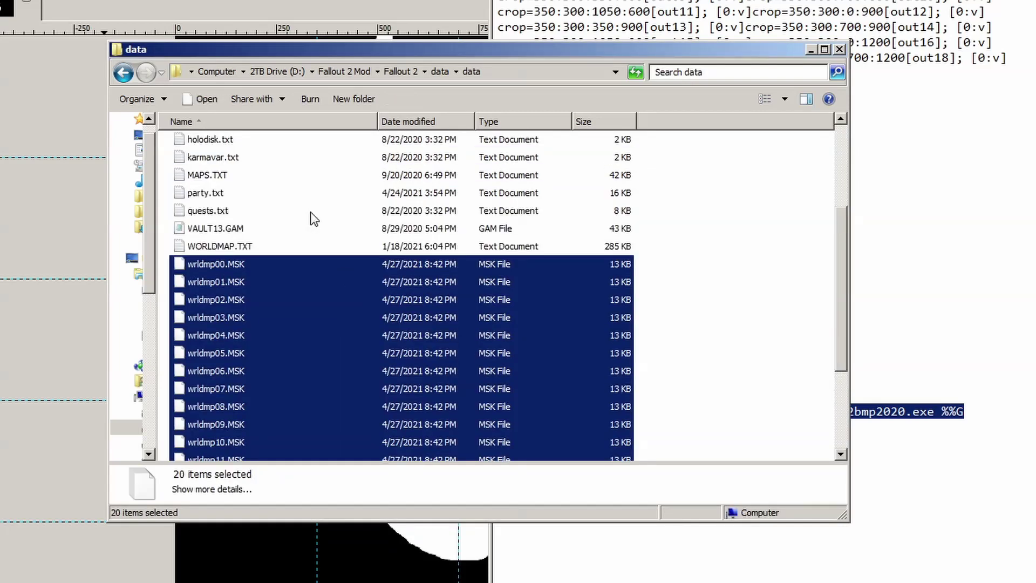
Step: Open WORLDMAP.TXT in Notepad and search for the [Tile 0] section
{"action": "double_click", "coordinate": [283, 248]}
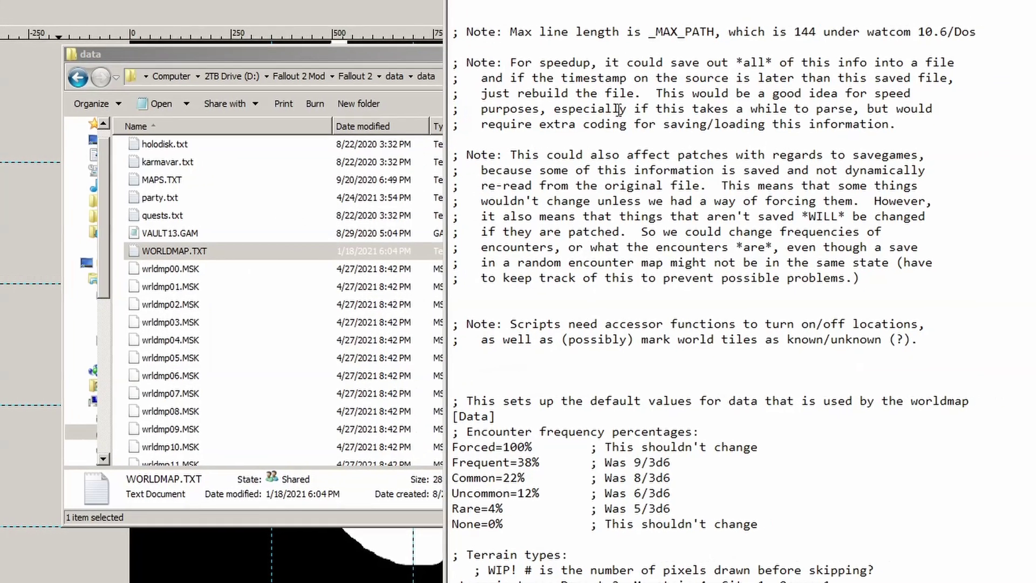
{"action": "key", "text": "ctrl+f"}
{"action": "type", "text": "tile 0"}
{"action": "key", "text": "Return"}
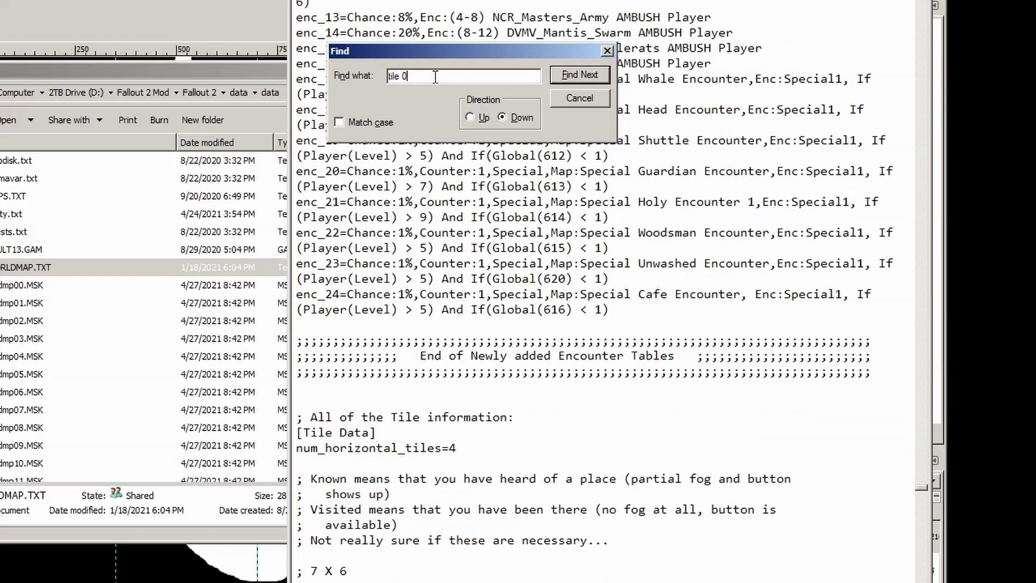
{"action": "key", "text": "Return"}
{"action": "key", "text": "Escape"}
{"action": "scroll", "coordinate": [517, 383], "scroll_direction": "down", "scroll_amount": 5}
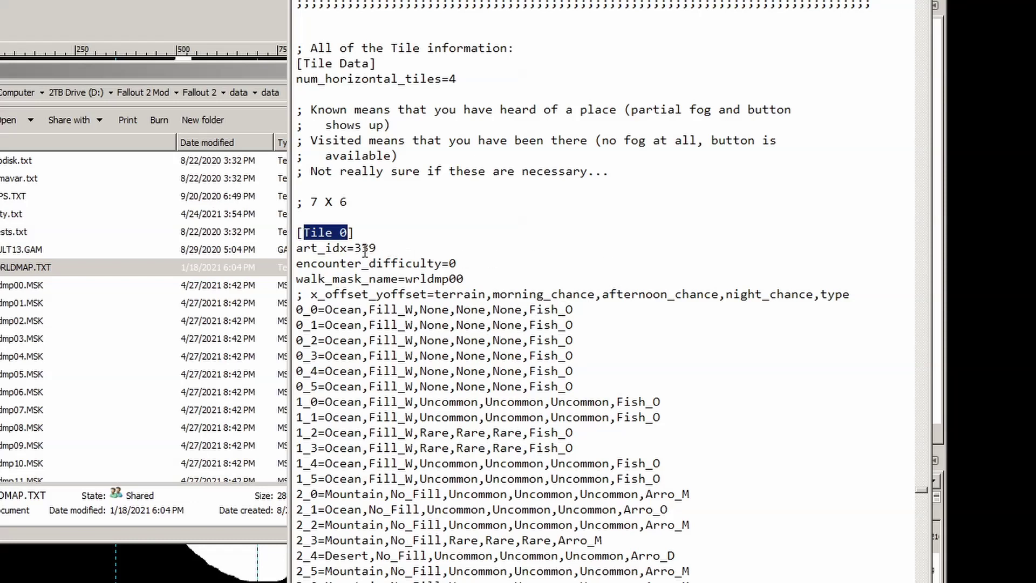
{"action": "left_click_drag", "start_coordinate": [376, 249], "coordinate": [297, 249]}
{"action": "left_click_drag", "start_coordinate": [388, 249], "coordinate": [354, 249]}
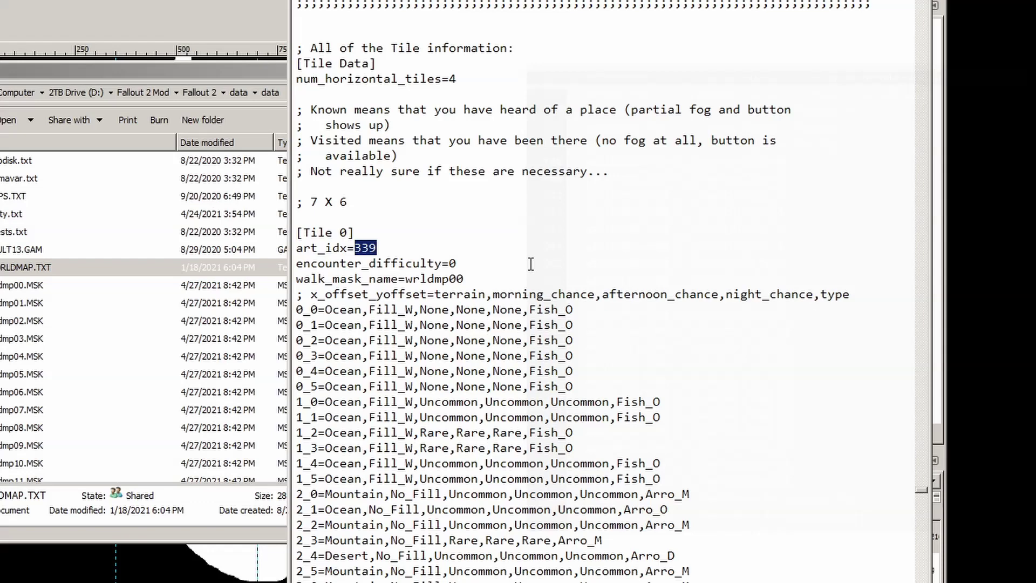
Step: Replace the value after Tile 0's encounter_difficulty= by typing 5
{"action": "triple_click", "coordinate": [429, 263]}
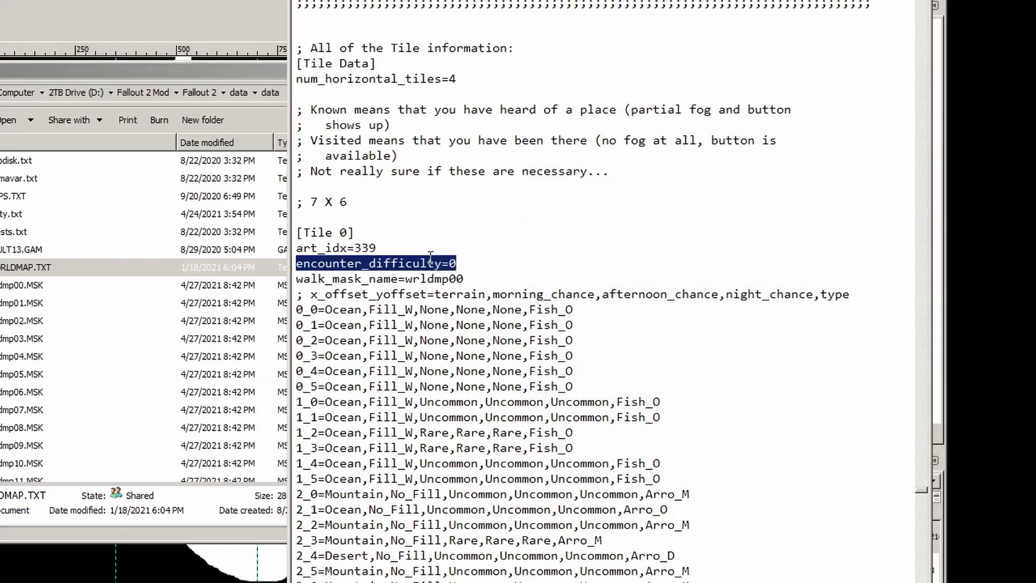
{"action": "left_click", "coordinate": [474, 264]}
{"action": "double_click", "coordinate": [453, 263]}
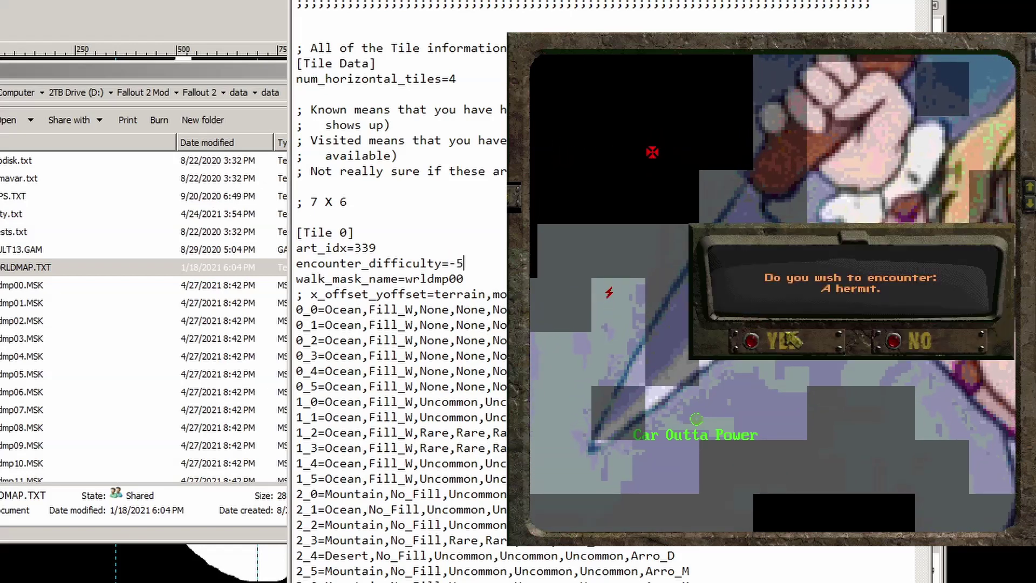
{"action": "key", "text": "BackSpace"}
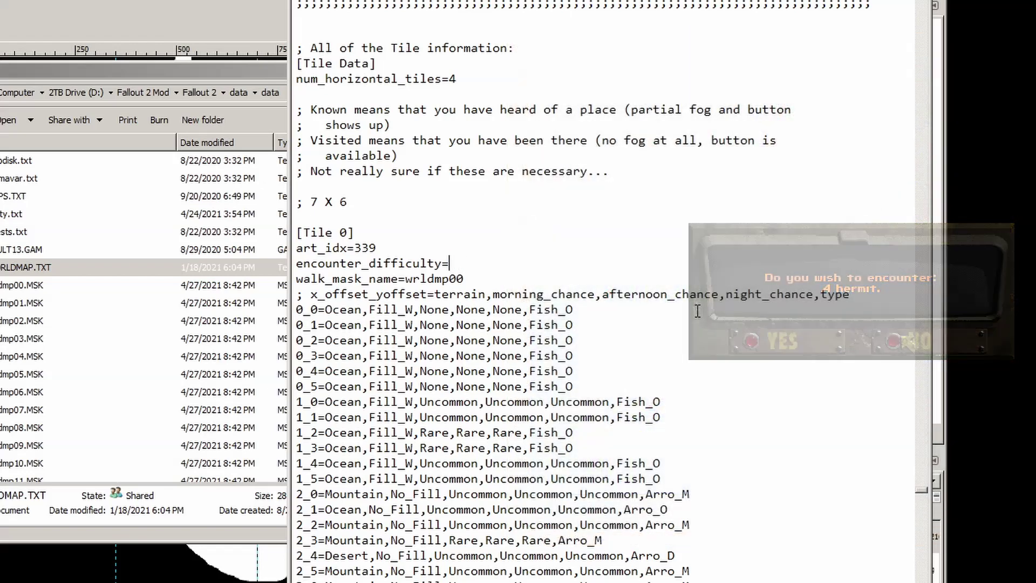
{"action": "type", "text": "5"}
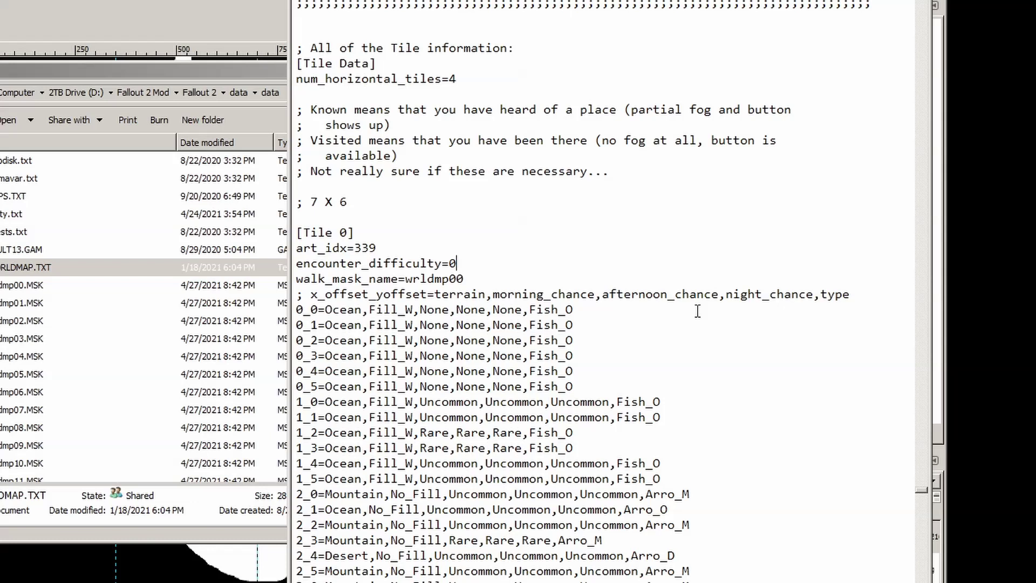
Step: Copy Tile 0's walk_mask_name line and start a new line after Tile 1's encounter_difficulty=0
{"action": "left_click_drag", "start_coordinate": [464, 278], "coordinate": [287, 285]}
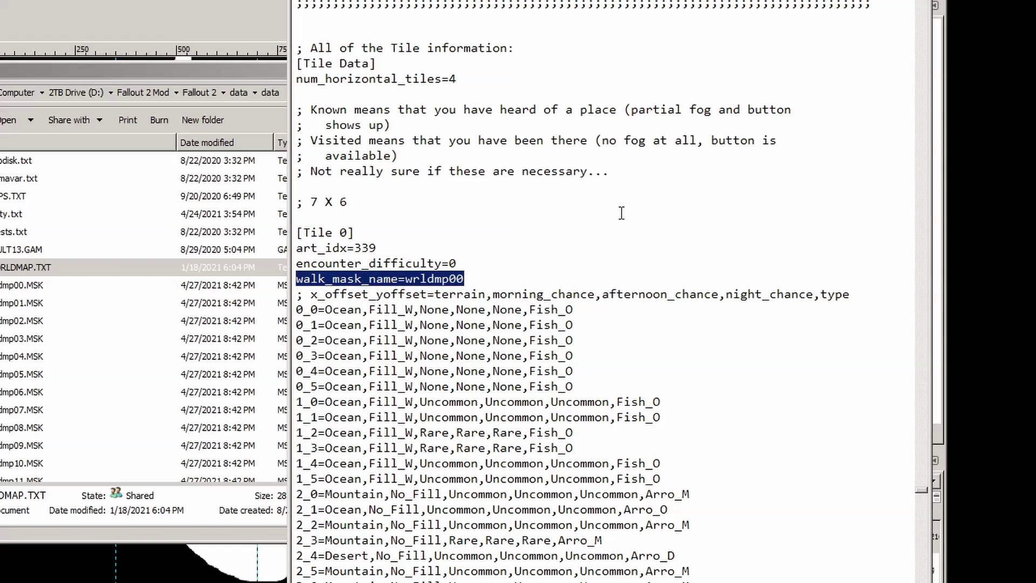
{"action": "scroll", "coordinate": [598, 258], "scroll_direction": "down", "scroll_amount": 16}
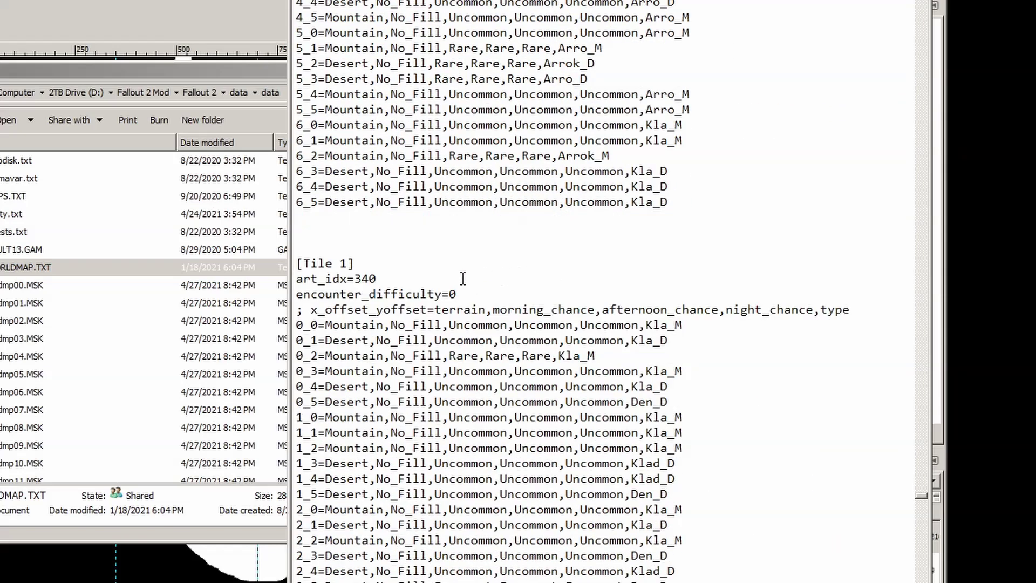
{"action": "left_click_drag", "start_coordinate": [477, 298], "coordinate": [326, 269]}
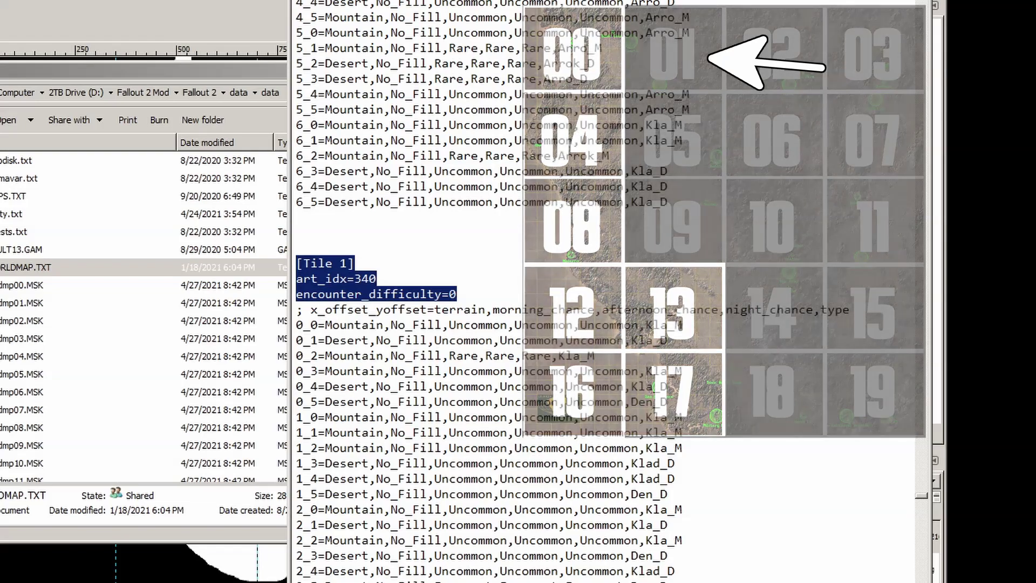
{"action": "left_click", "coordinate": [439, 294]}
{"action": "scroll", "coordinate": [464, 204], "scroll_direction": "up", "scroll_amount": 14}
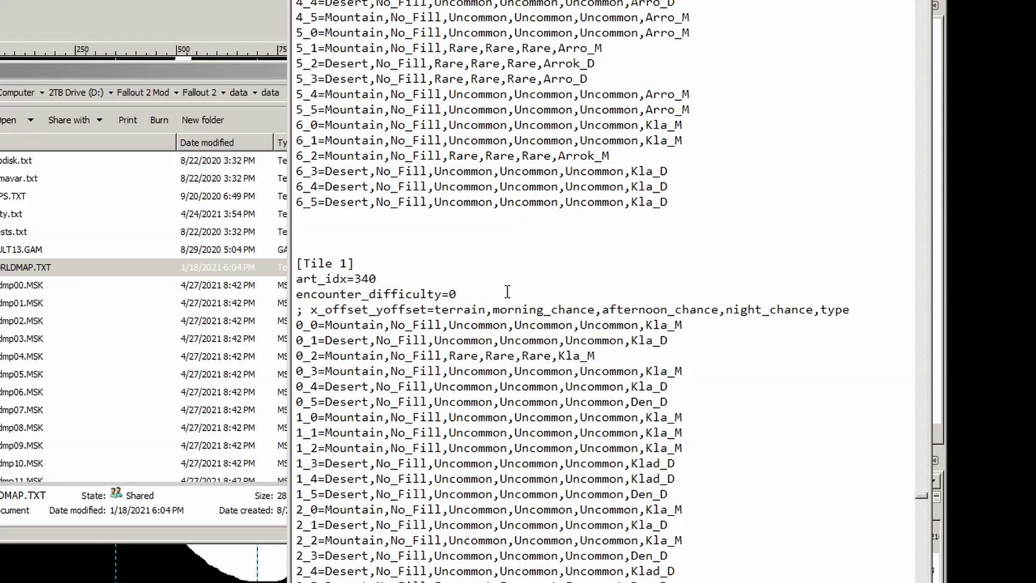
{"action": "left_click", "coordinate": [507, 291]}
{"action": "key", "text": "Return"}
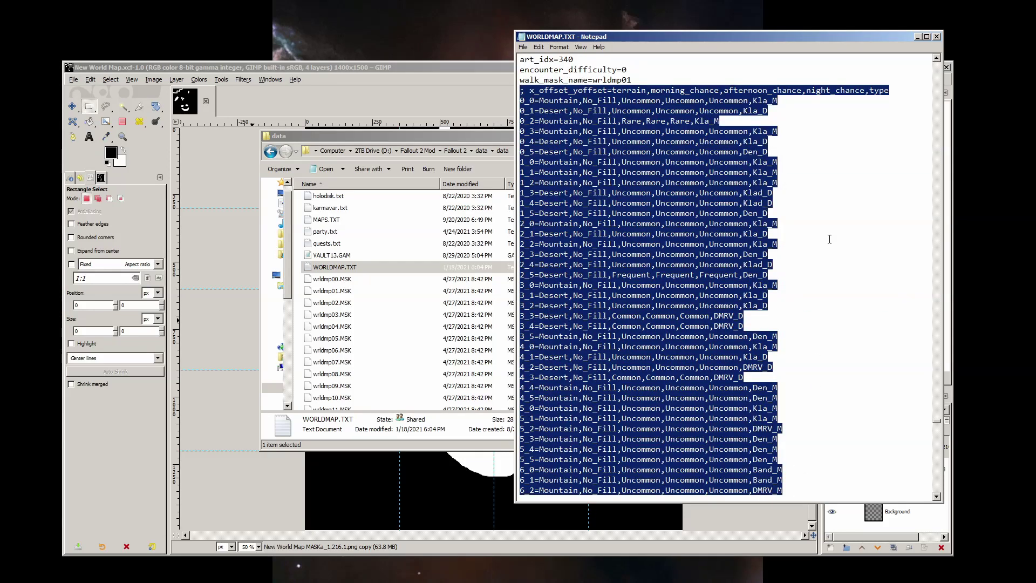
Step: Paste walk_mask_name lines under the encounter_difficulty entries of Tiles 5, 10, 15 and 16
{"action": "left_click", "coordinate": [829, 239]}
{"action": "scroll", "coordinate": [830, 239], "scroll_direction": "down", "scroll_amount": 20}
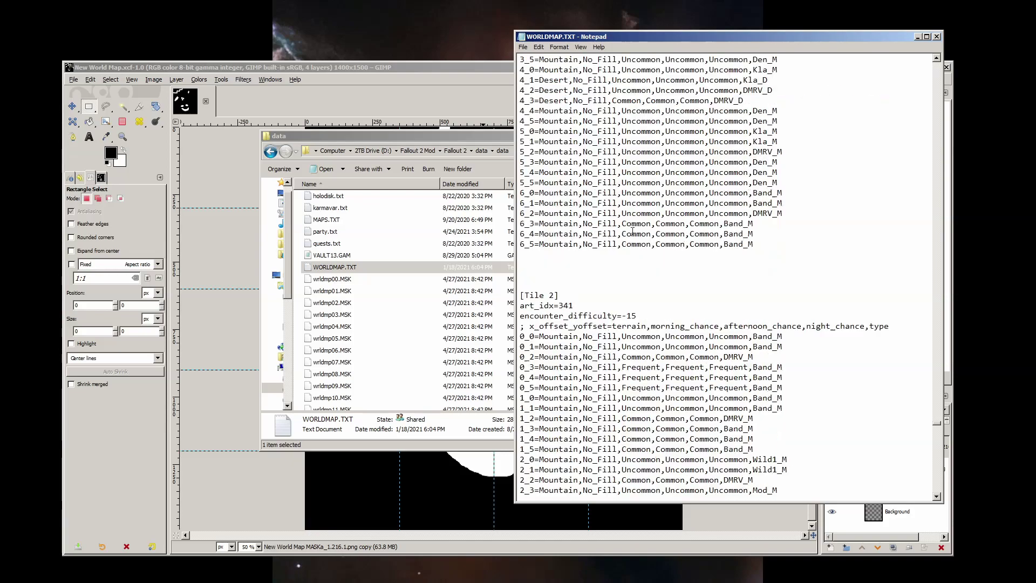
{"action": "left_click", "coordinate": [663, 345]}
{"action": "scroll", "coordinate": [664, 345], "scroll_direction": "down", "scroll_amount": 20}
{"action": "left_click", "coordinate": [660, 294]}
{"action": "scroll", "coordinate": [660, 295], "scroll_direction": "down", "scroll_amount": 20}
{"action": "key", "text": "ctrl+v"}
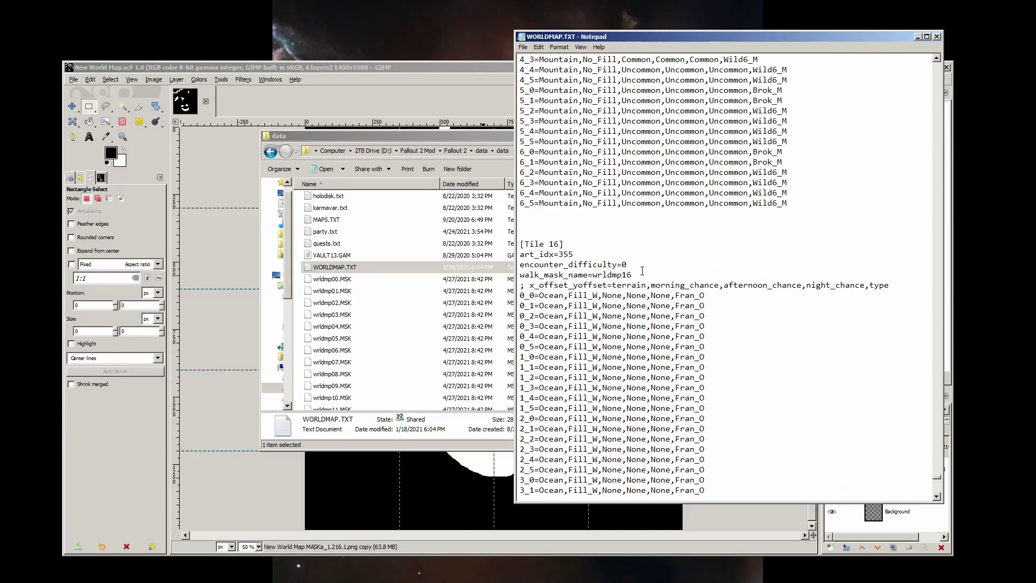
{"action": "scroll", "coordinate": [642, 300], "scroll_direction": "down", "scroll_amount": 10}
{"action": "key", "text": "ctrl+v"}
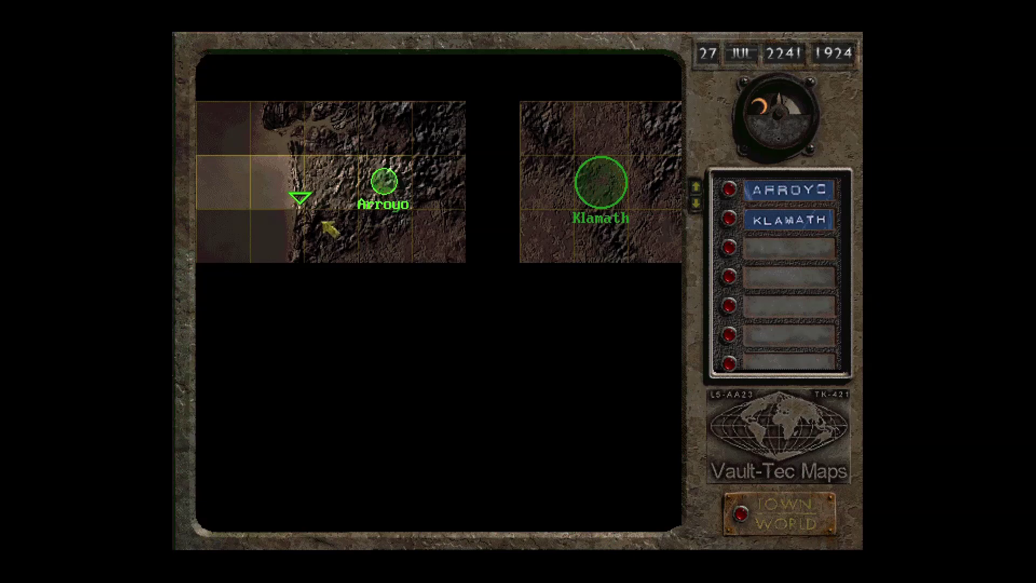
Step: Save the edited WORLDMAP.TXT
{"action": "left_click", "coordinate": [325, 223]}
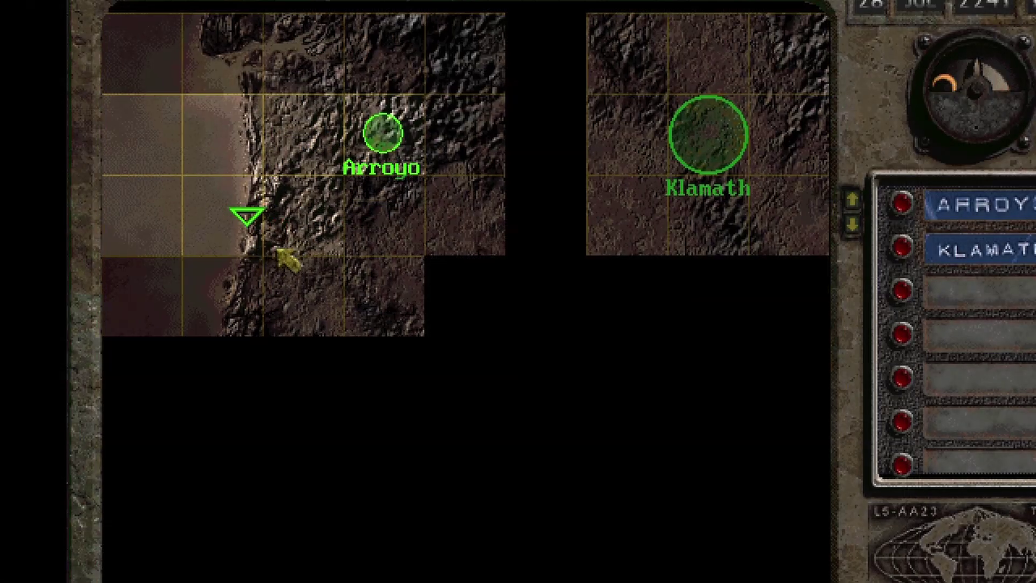
{"action": "left_click", "coordinate": [289, 237]}
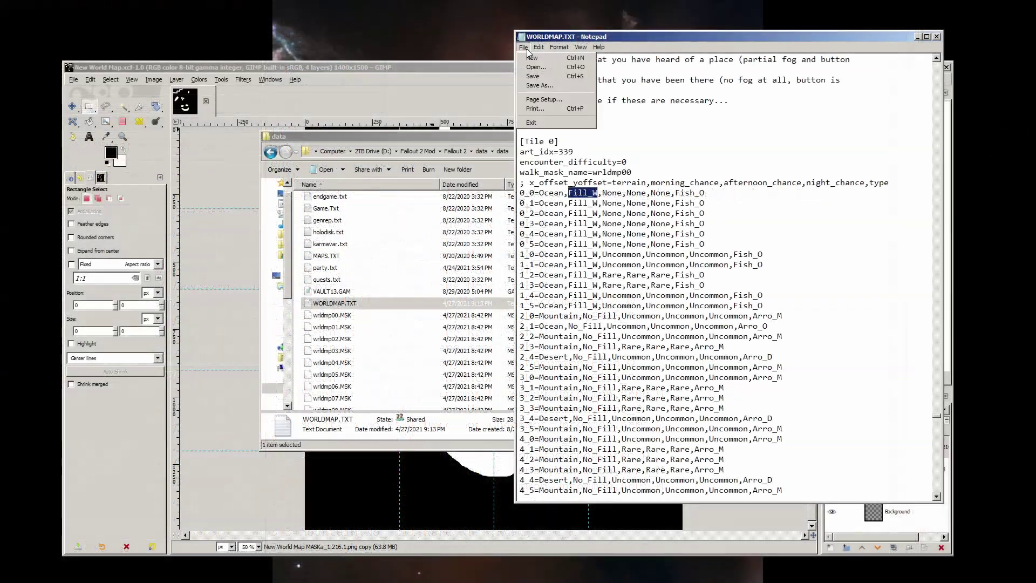
{"action": "left_click", "coordinate": [543, 77]}
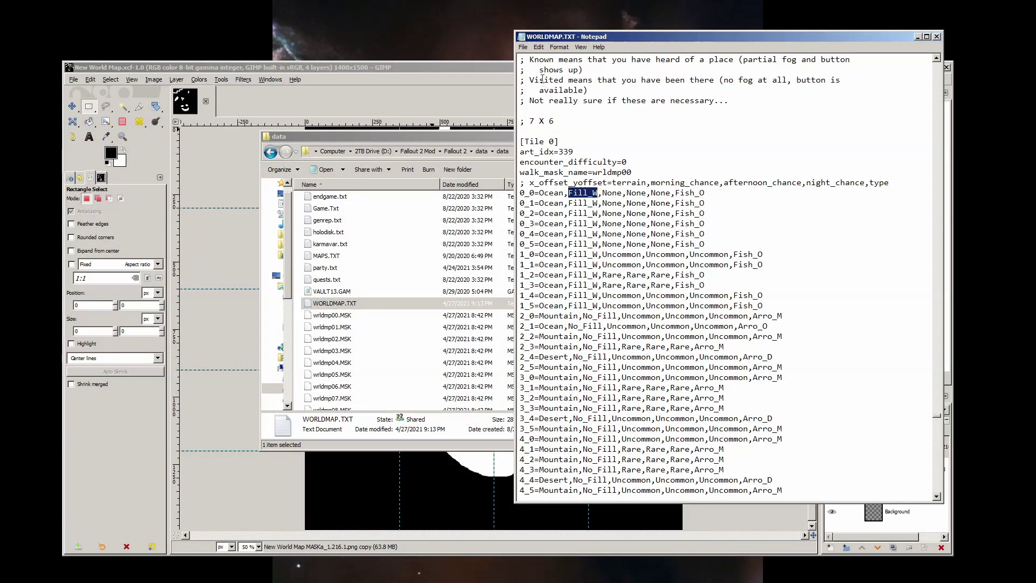
Step: Close WORLDMAP.TXT and launch the modded Fallout 2 from the Fallout 2 Mod folder
{"action": "left_click", "coordinate": [936, 36]}
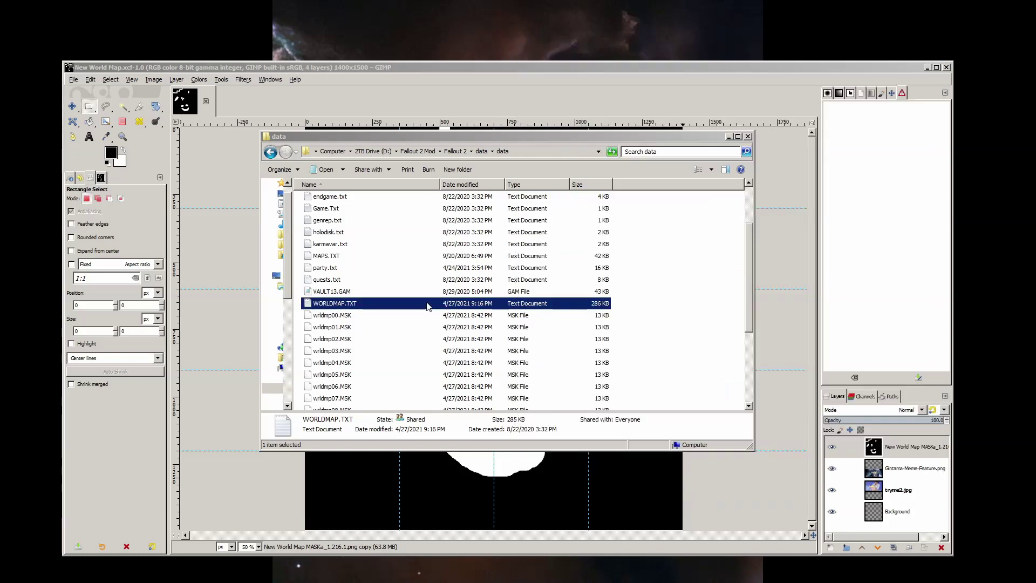
{"action": "key", "text": "BackSpace"}
{"action": "key", "text": "BackSpace"}
{"action": "left_click", "coordinate": [430, 305]}
{"action": "double_click", "coordinate": [430, 305]}
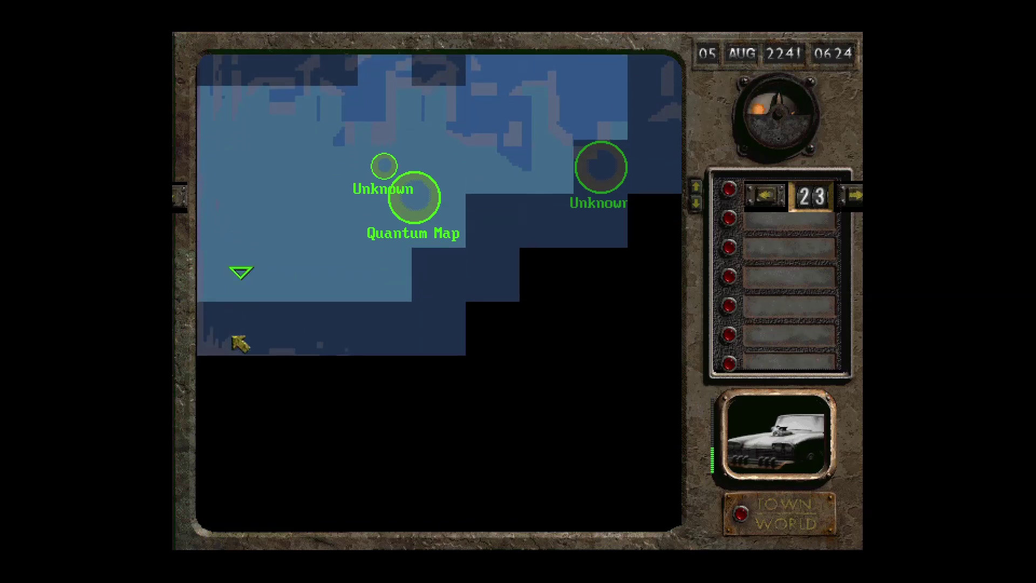
Step: Travel across the new map tiles toward the Quantum Map location, dismissing a random encounter
{"action": "left_click", "coordinate": [361, 273]}
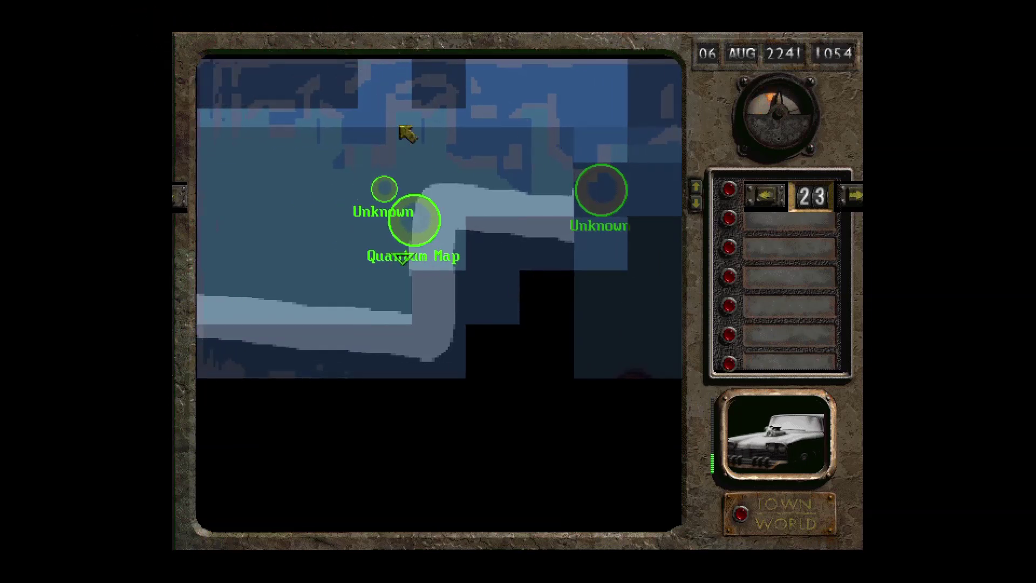
{"action": "left_click", "coordinate": [422, 202]}
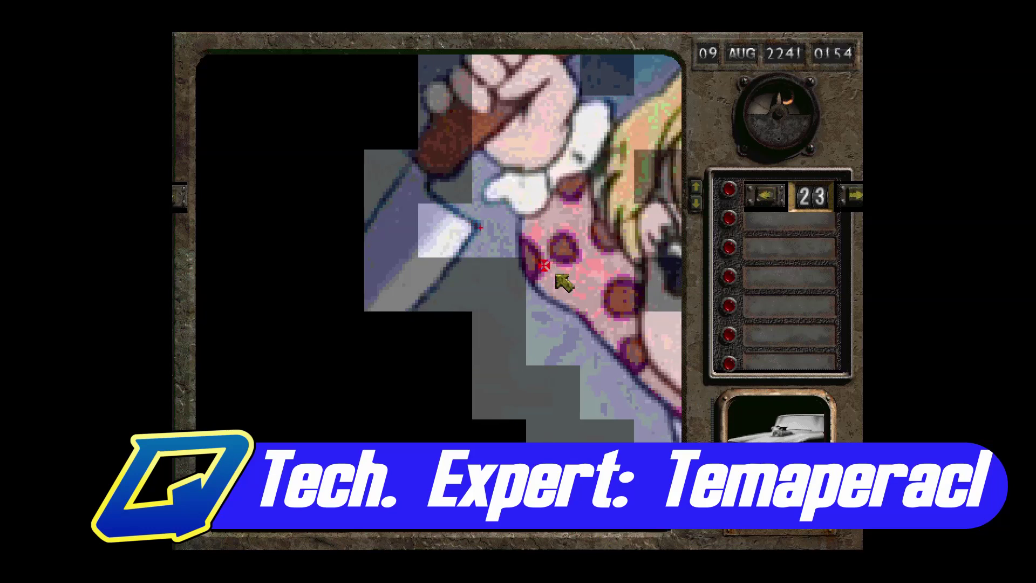
{"action": "left_click", "coordinate": [372, 308]}
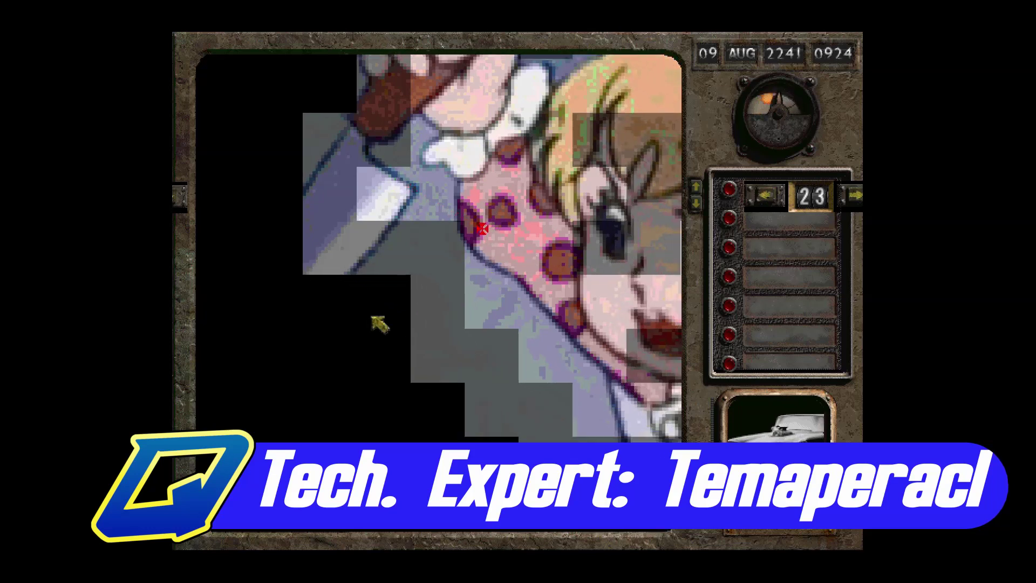
{"action": "key", "text": "Escape"}
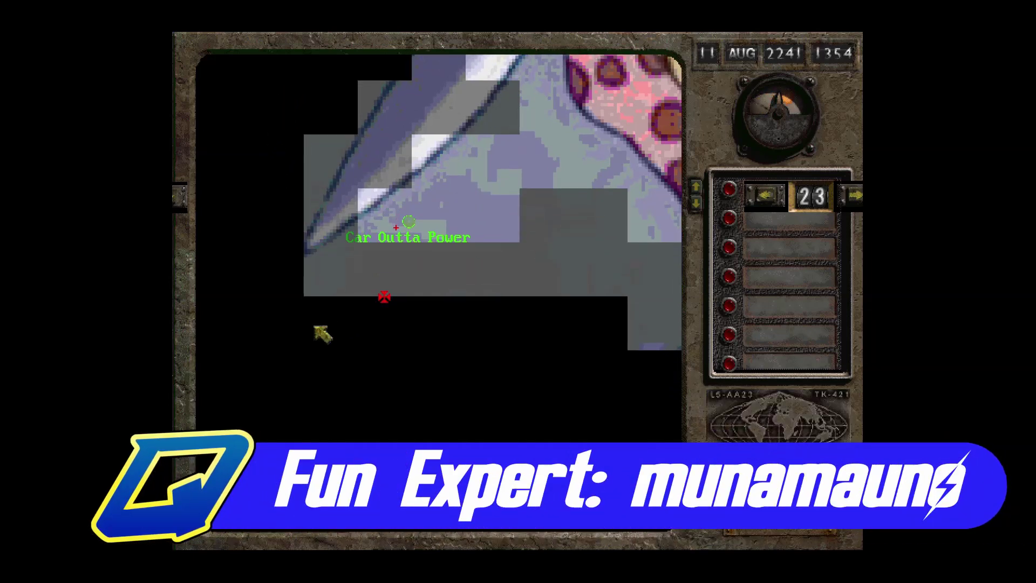
Step: Travel to several spots around Car Outta Power, revealing the knife-and-girl picture tiles
{"action": "left_click", "coordinate": [267, 310]}
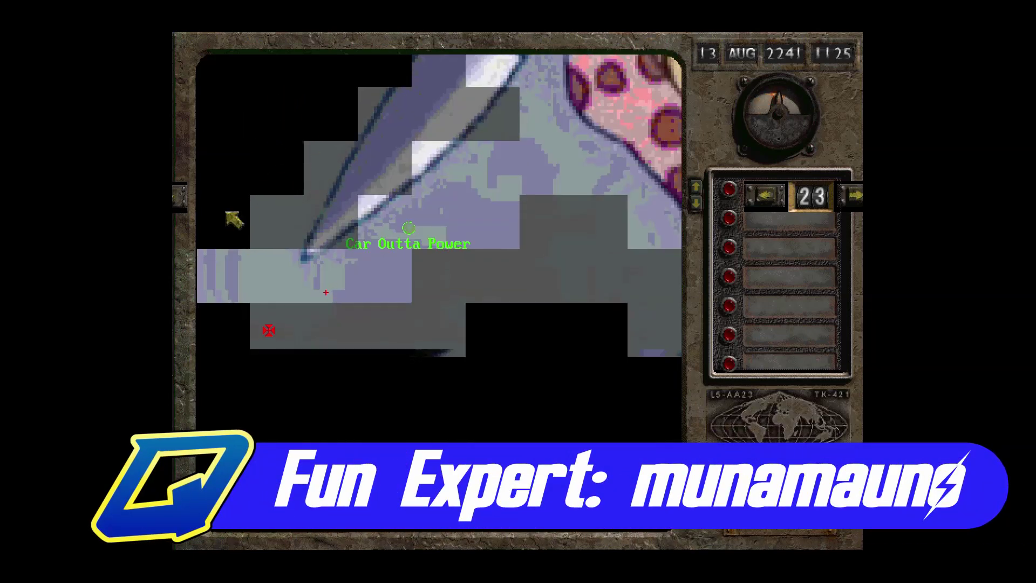
{"action": "left_click", "coordinate": [235, 217]}
{"action": "left_click", "coordinate": [322, 205]}
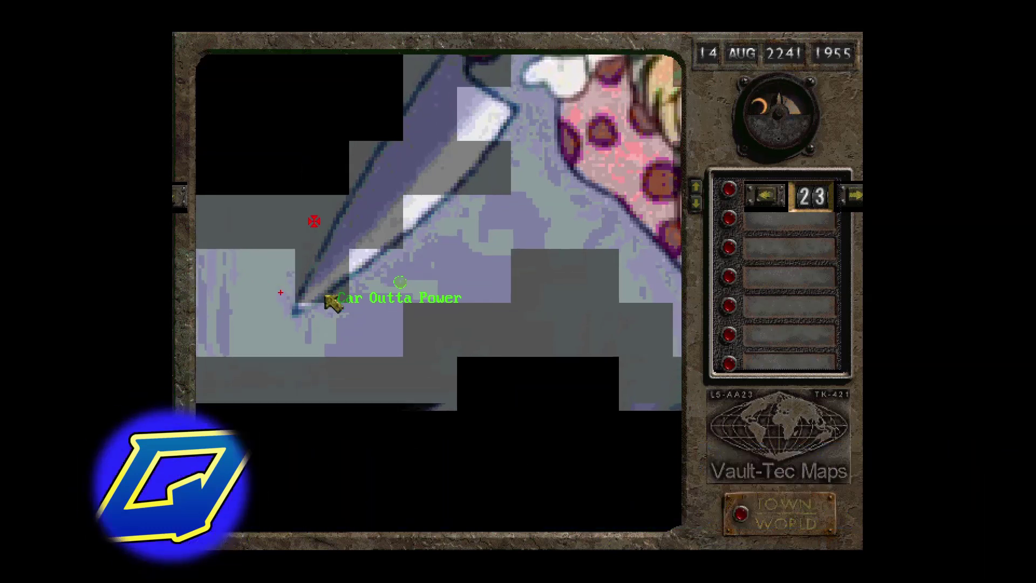
{"action": "left_click", "coordinate": [276, 223]}
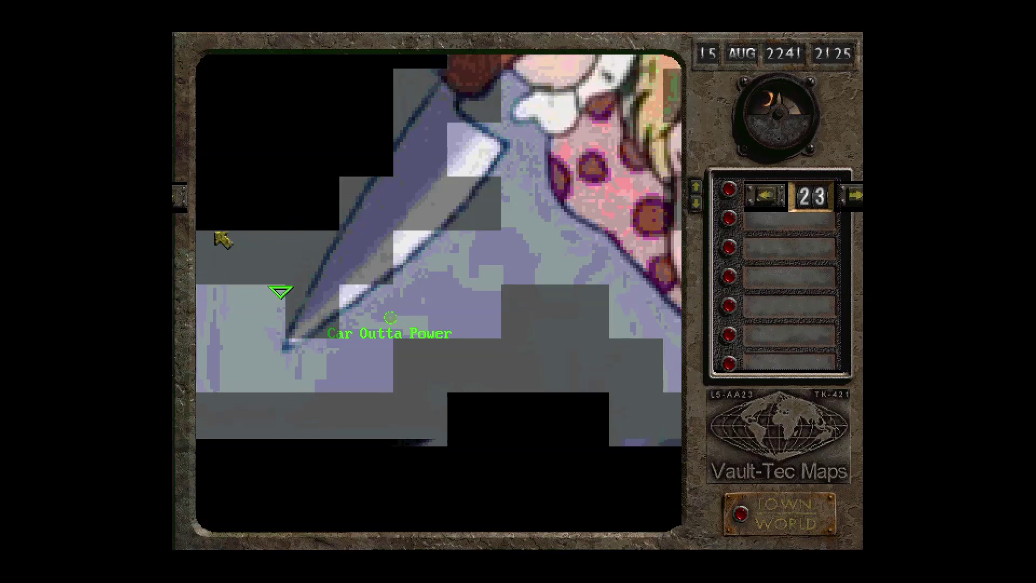
{"action": "left_click", "coordinate": [200, 190]}
{"action": "left_click", "coordinate": [350, 204]}
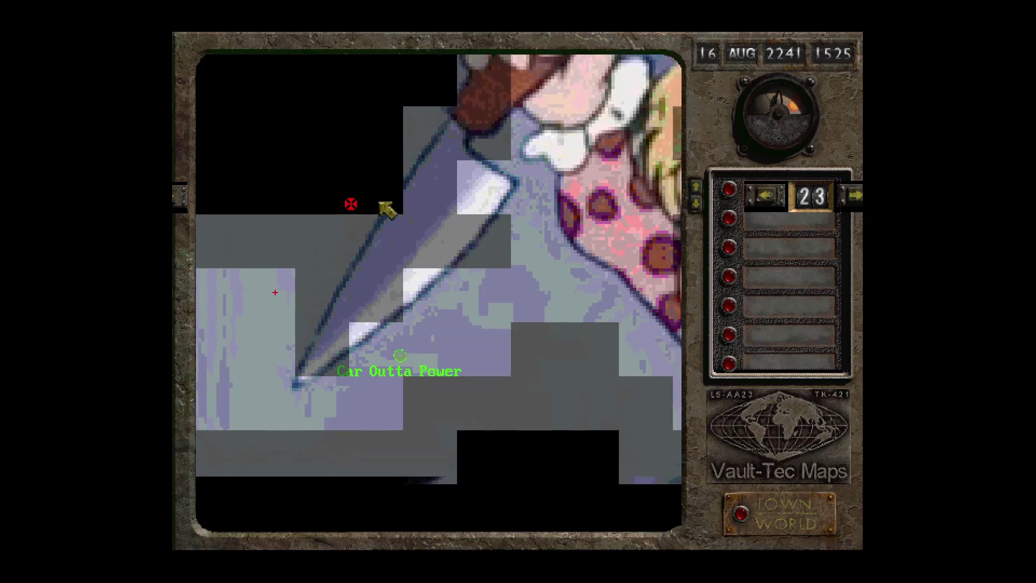
{"action": "left_click", "coordinate": [420, 305]}
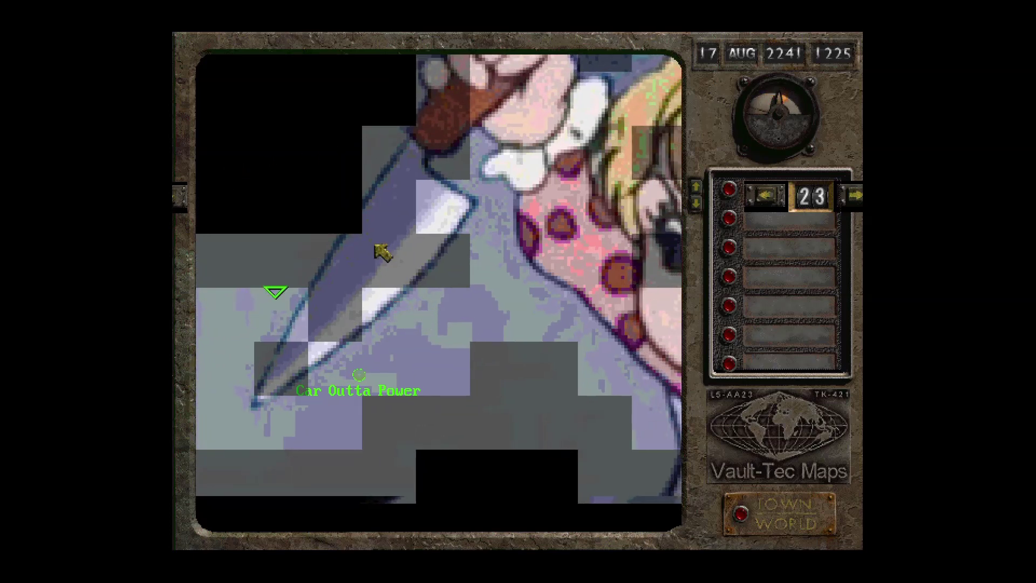
{"action": "left_click", "coordinate": [227, 155]}
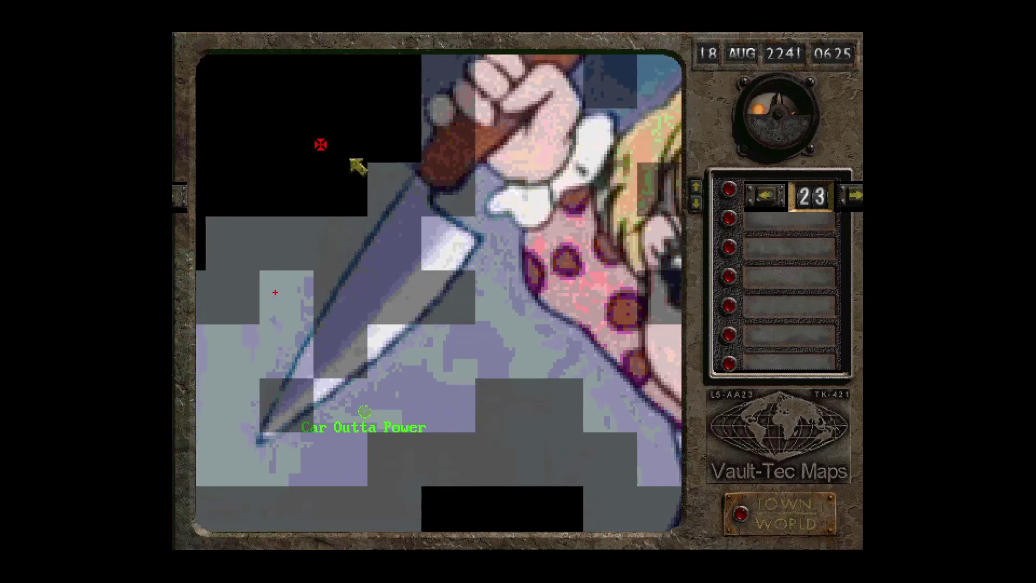